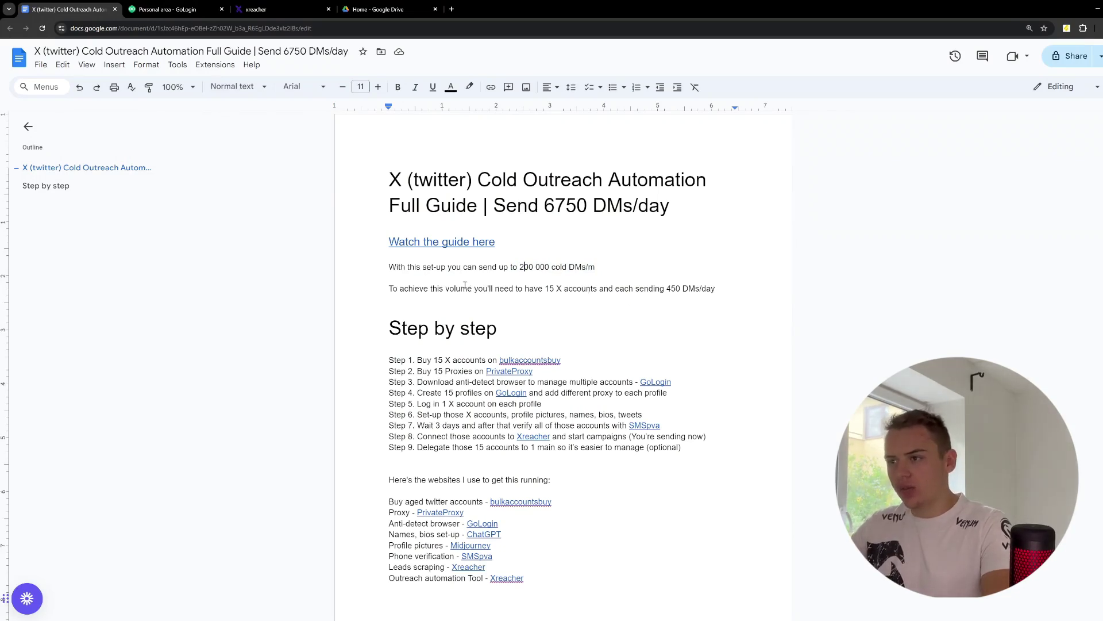
Review the guide's title and Step 1, highlighting 6750, 15 and 450 DMs/day.
scroll(449, 307, "down", 1)
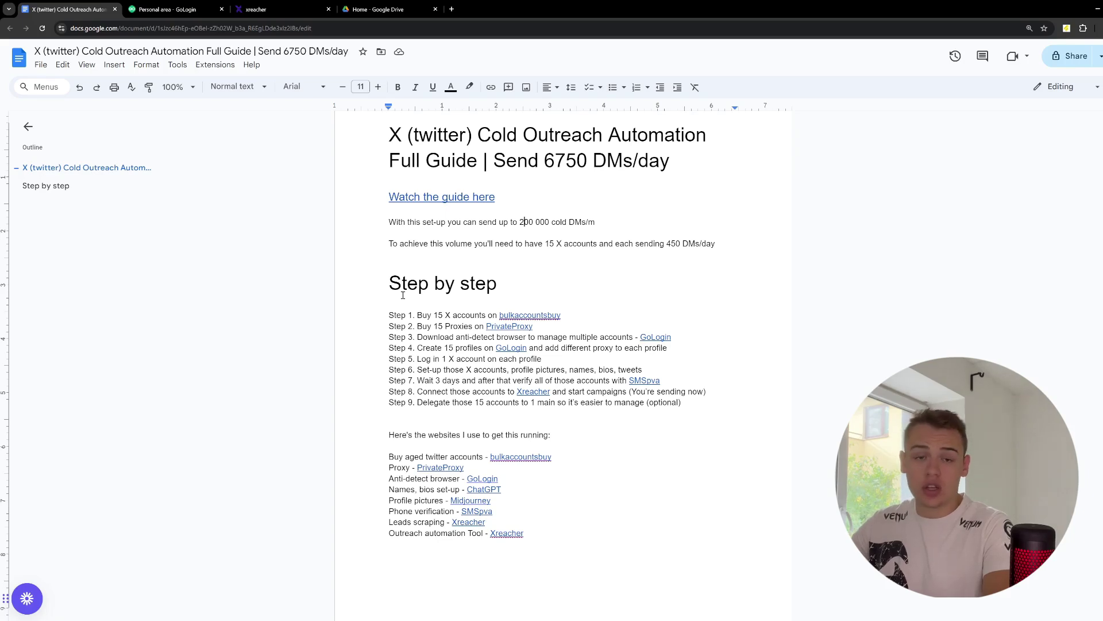
left_click_drag(383, 314, 701, 403)
left_click(702, 403)
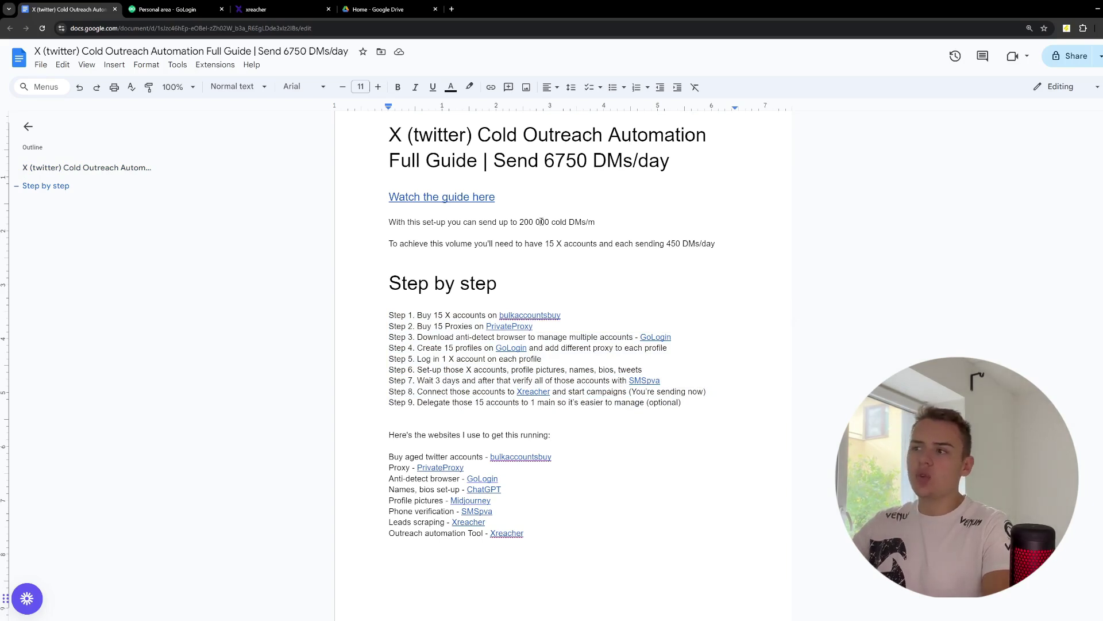
left_click_drag(543, 163, 594, 163)
left_click(593, 162)
double_click(548, 243)
left_click_drag(667, 244, 717, 243)
left_click(717, 244)
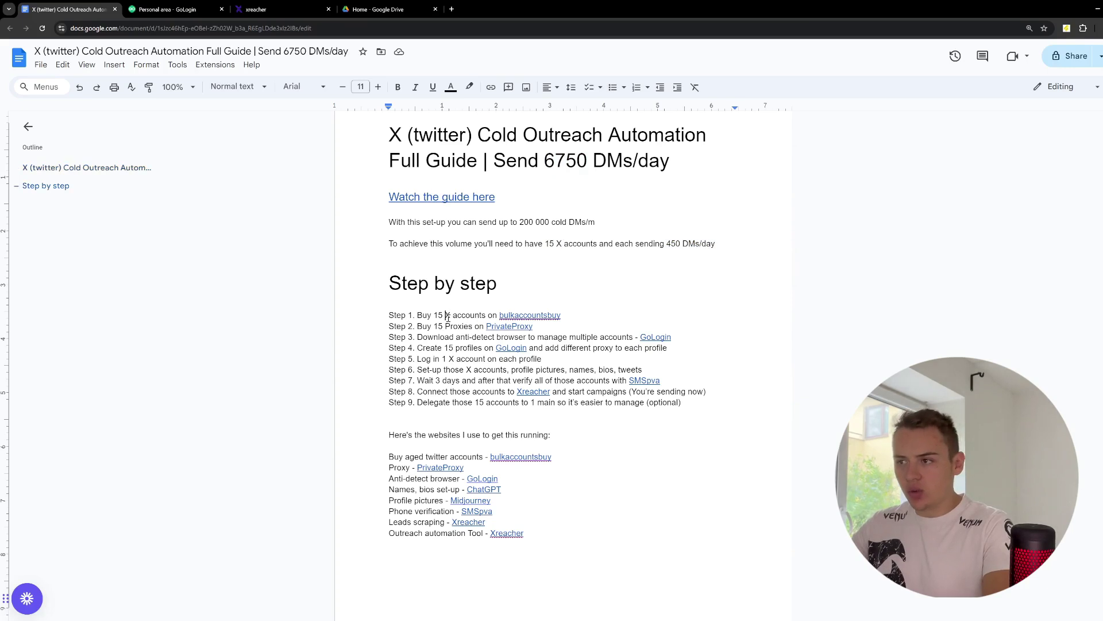
triple_click(459, 316)
left_click(436, 316)
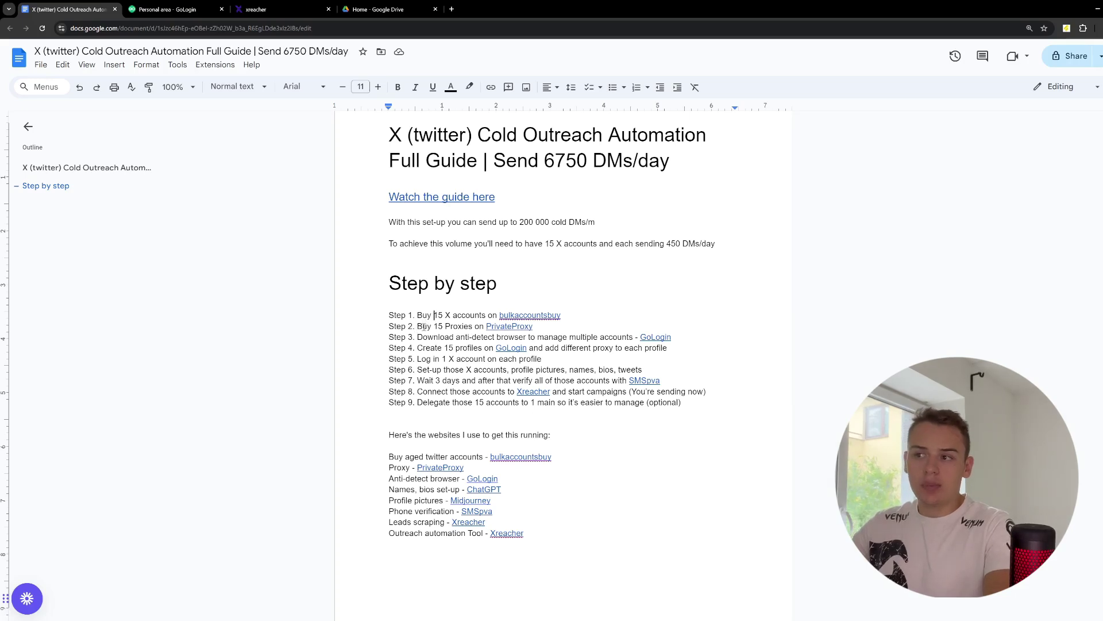
Go over the proxies, profiles, X login and Xreacher lines of Steps 2–8.
left_click_drag(428, 327, 497, 330)
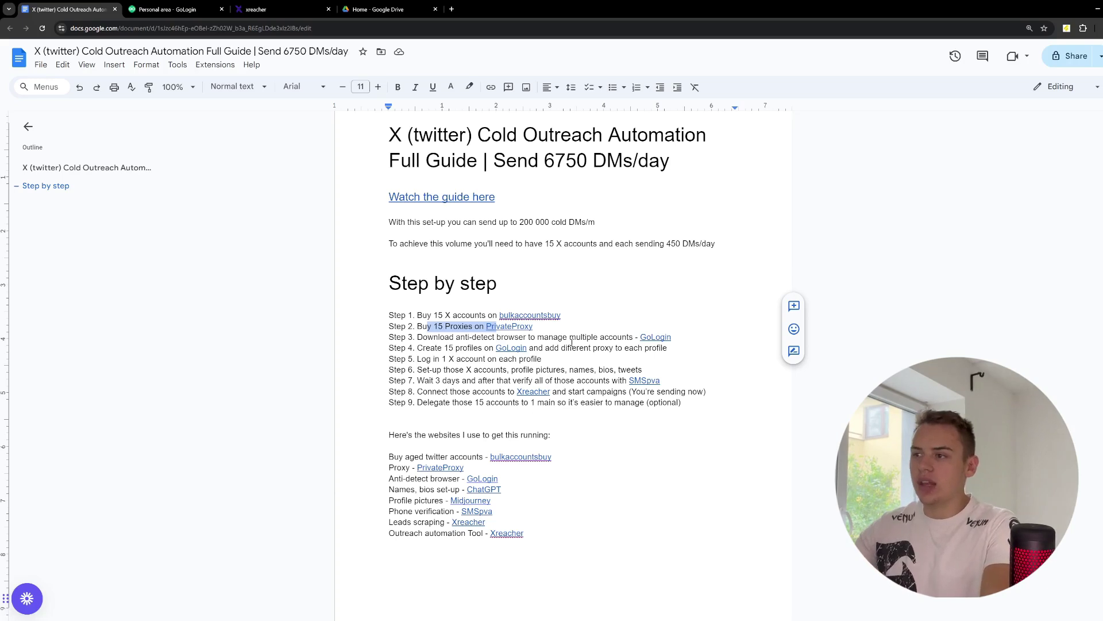
left_click(546, 327)
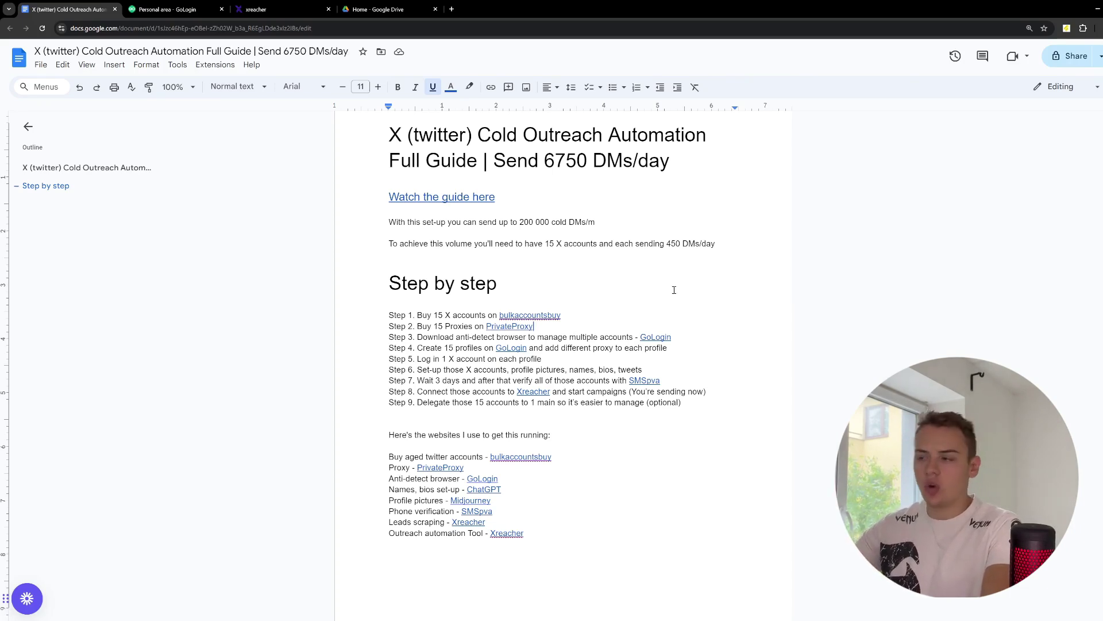
left_click_drag(418, 348, 517, 348)
left_click(559, 348)
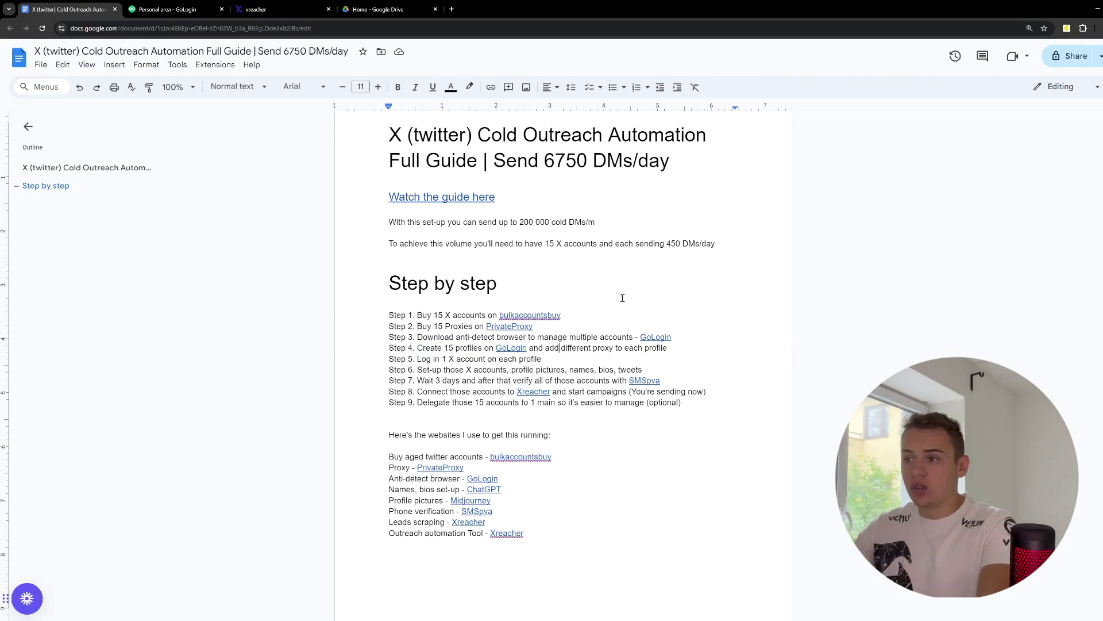
left_click_drag(422, 359, 626, 366)
left_click(488, 358)
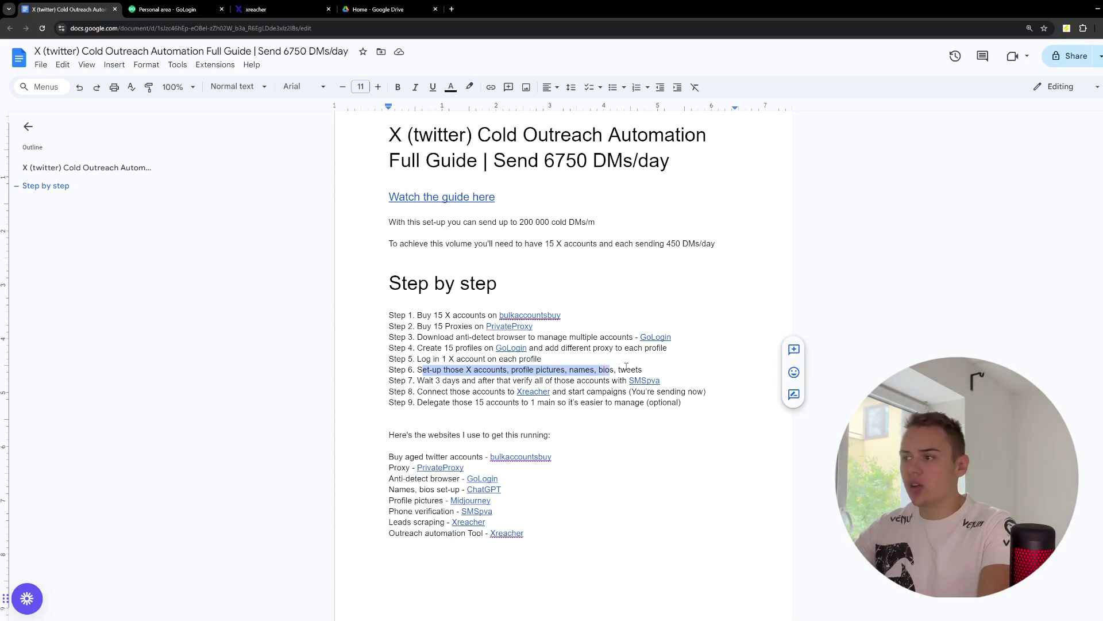
left_click(631, 369)
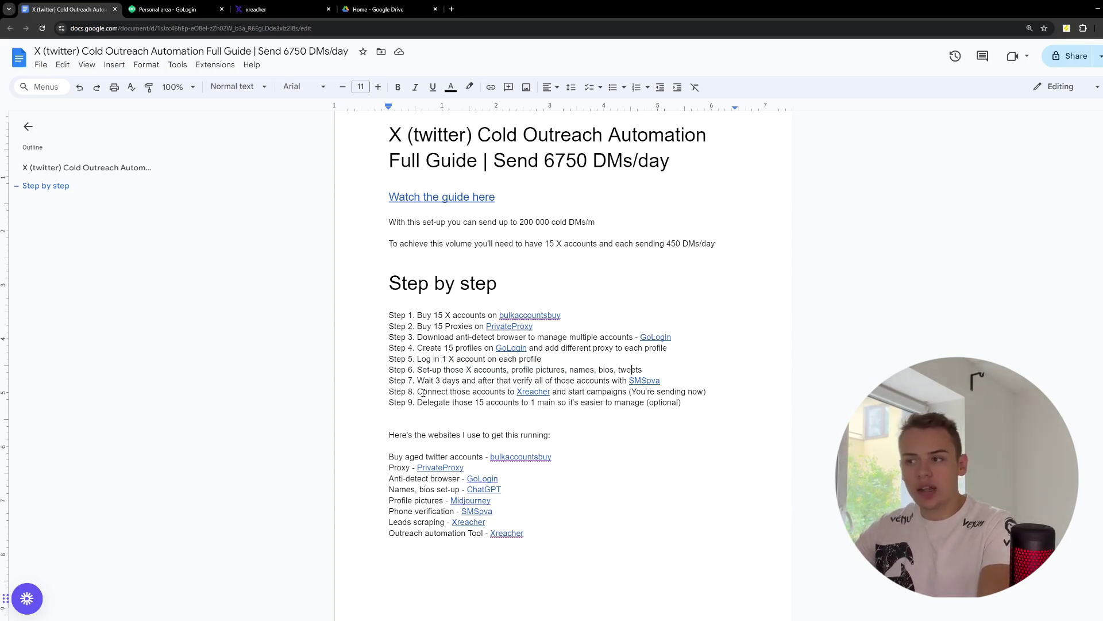
left_click_drag(422, 391, 586, 393)
left_click(603, 392)
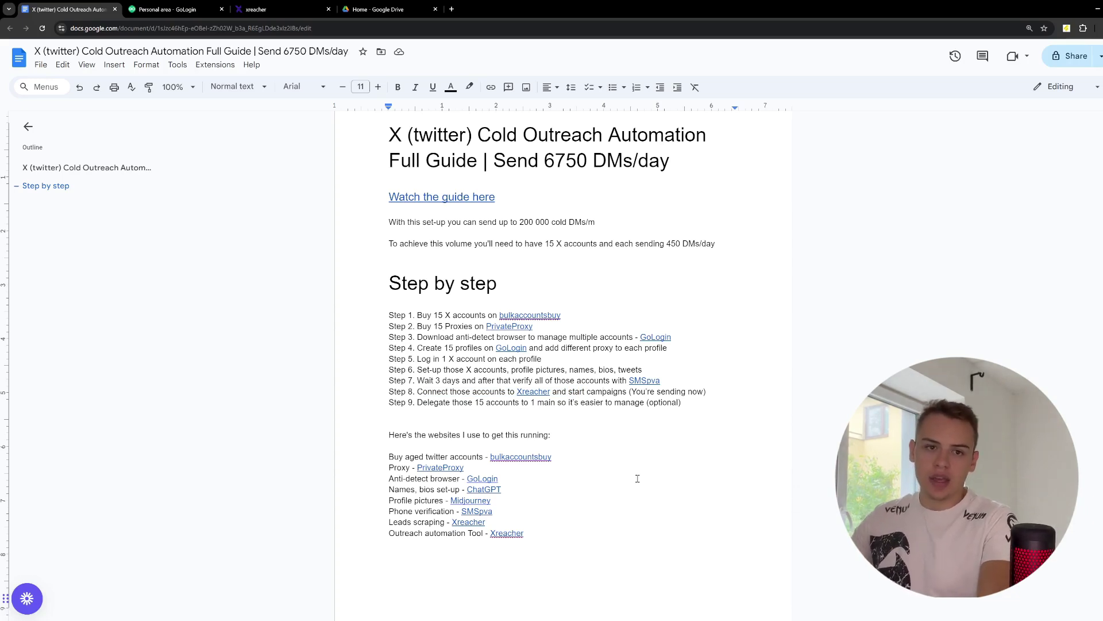
Switch to the second X account's window and open a conversation in its direct messages.
key("alt+Tab")
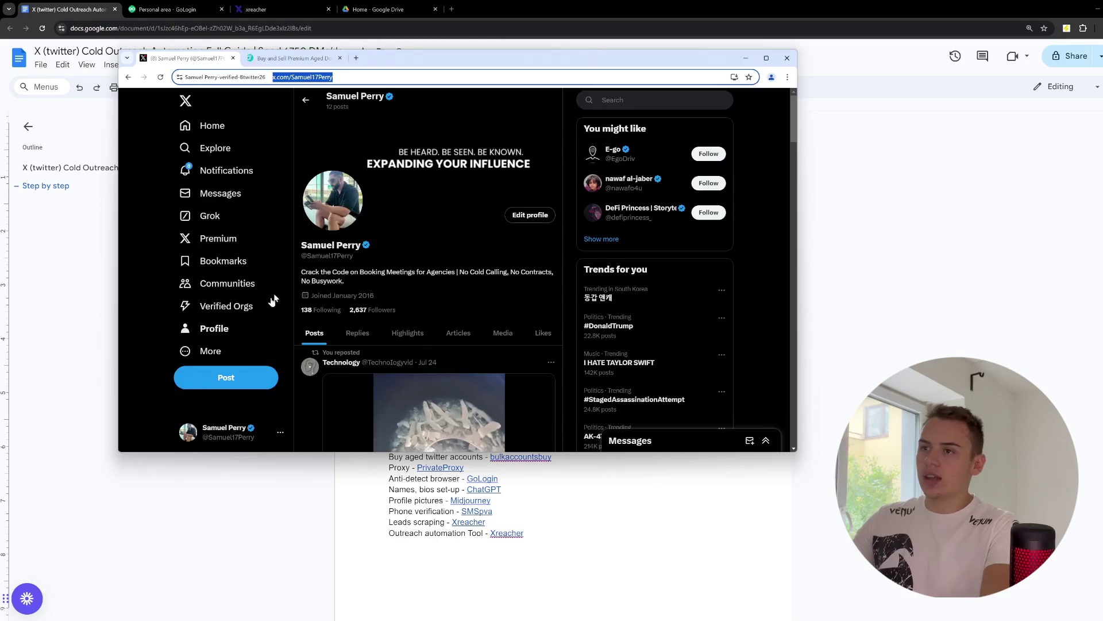
key("alt+Tab")
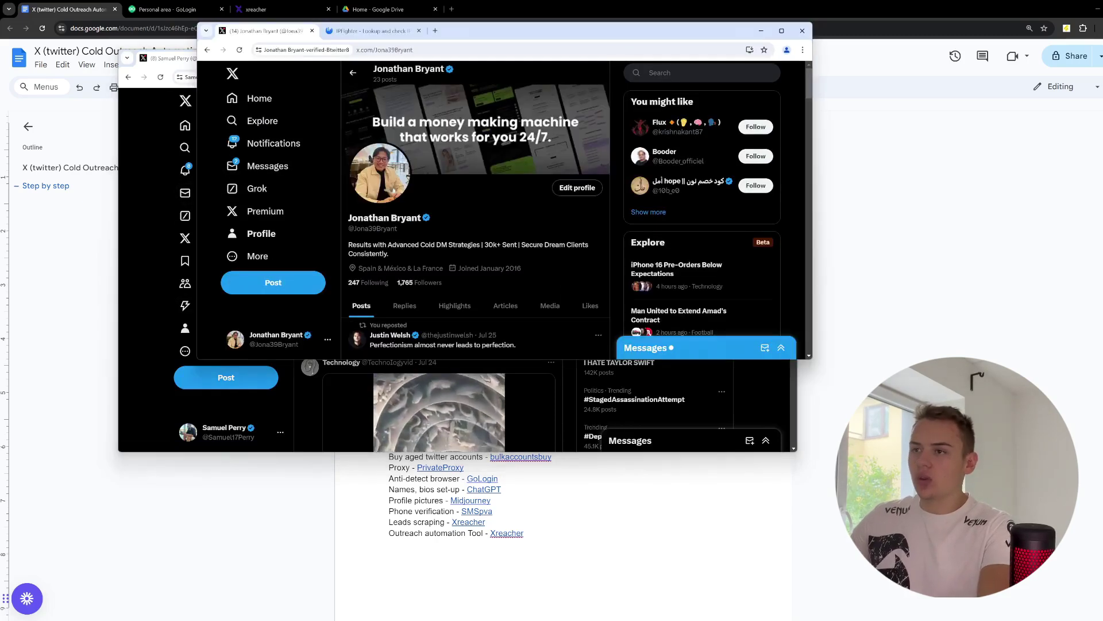
left_click(267, 165)
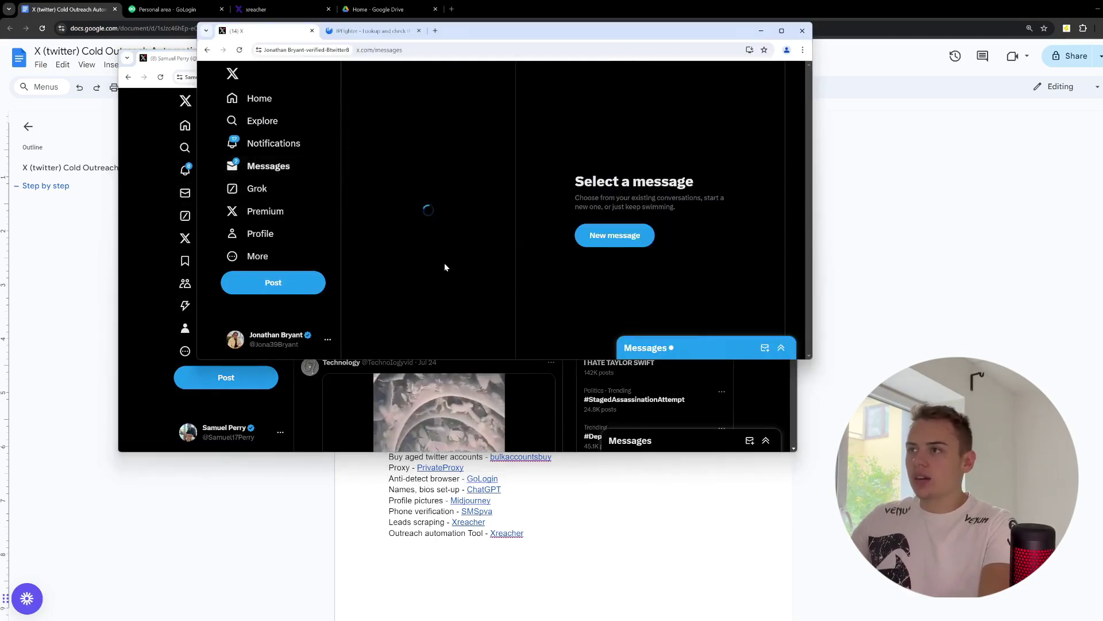
scroll(457, 219, "down", 10)
left_click(457, 215)
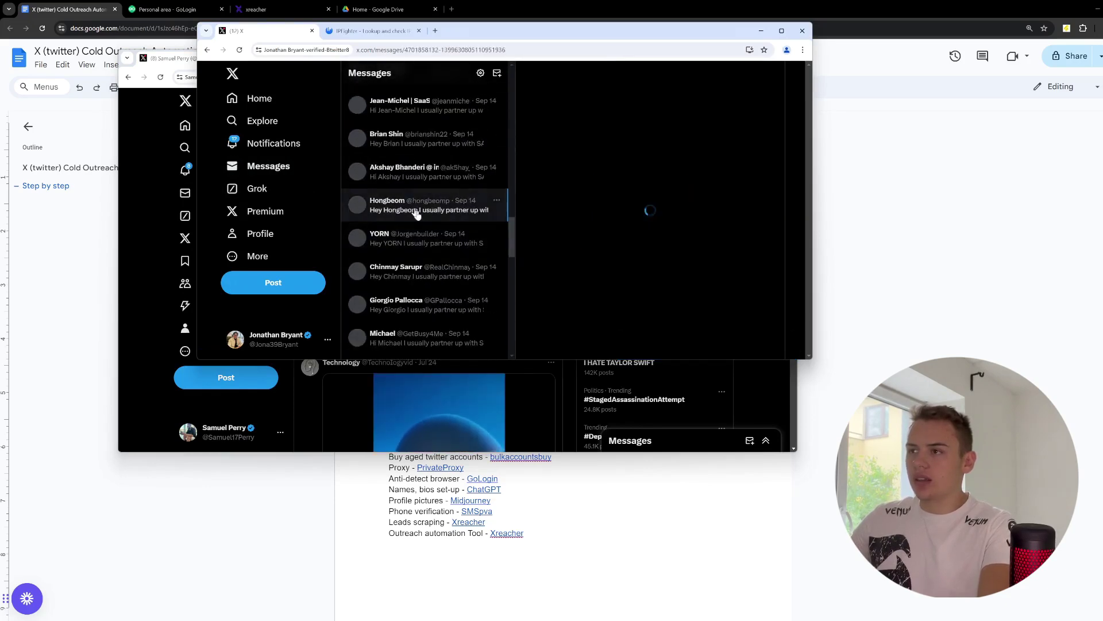
scroll(454, 242, "down", 5)
scroll(457, 241, "down", 5)
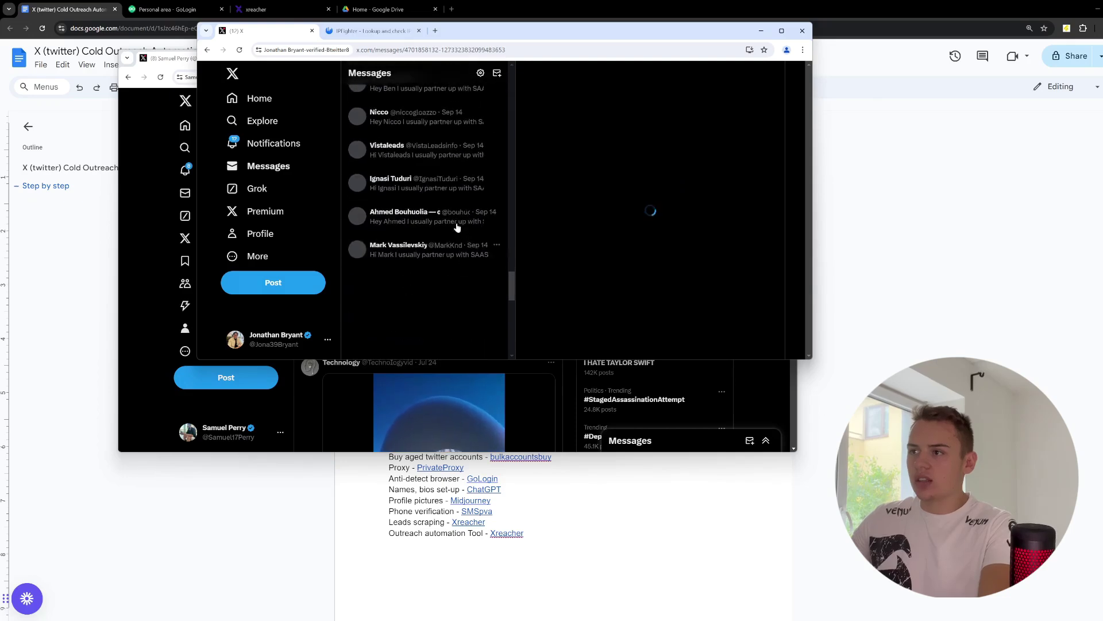
Browse more DM conversations, scrolling through one that has replies.
left_click(438, 217)
scroll(452, 270, "down", 3)
scroll(452, 270, "down", 3)
left_click(448, 275)
scroll(448, 264, "down", 3)
scroll(449, 262, "up", 3)
scroll(447, 258, "down", 3)
scroll(447, 258, "down", 5)
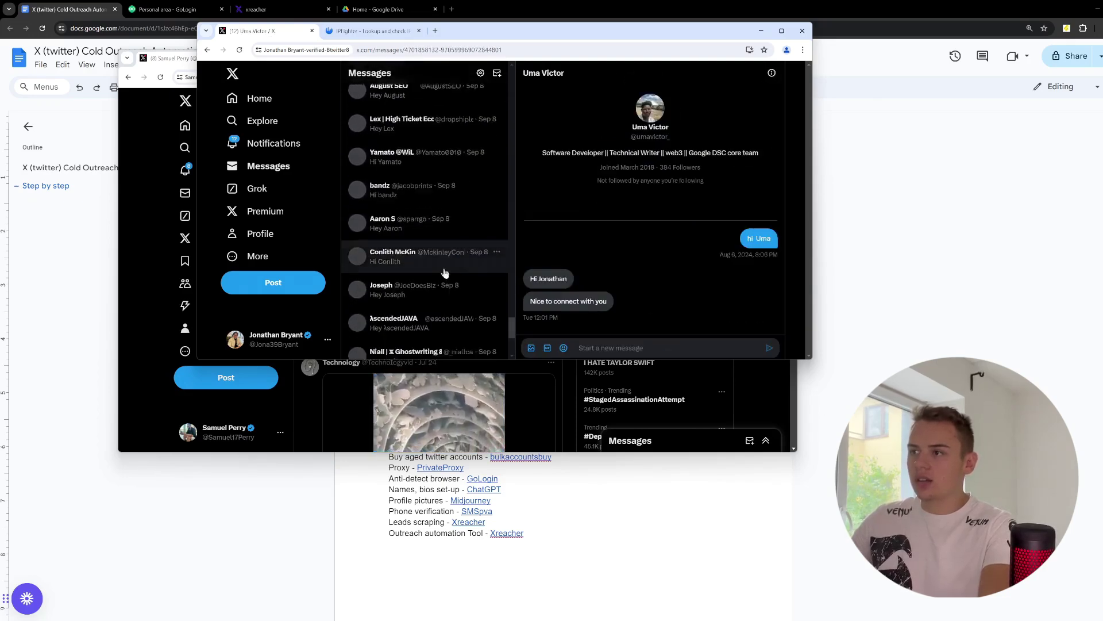
Back in the guide, follow Step 1's bulkaccountsbuy link preview to the Twitter Accounts page.
left_click(838, 183)
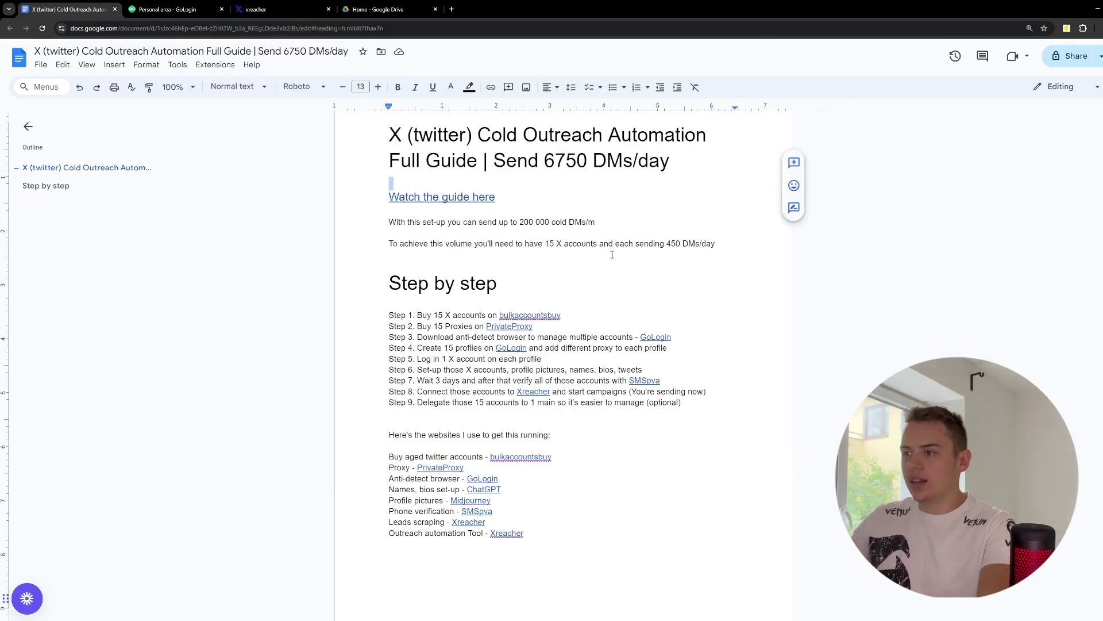
triple_click(447, 317)
left_click(568, 303)
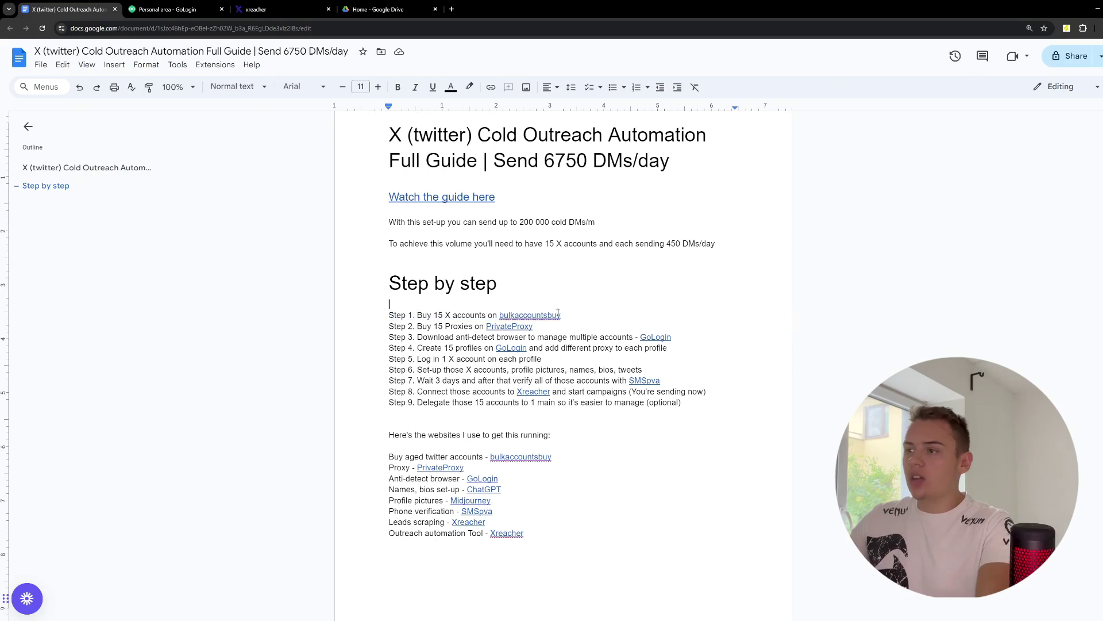
left_click(526, 316)
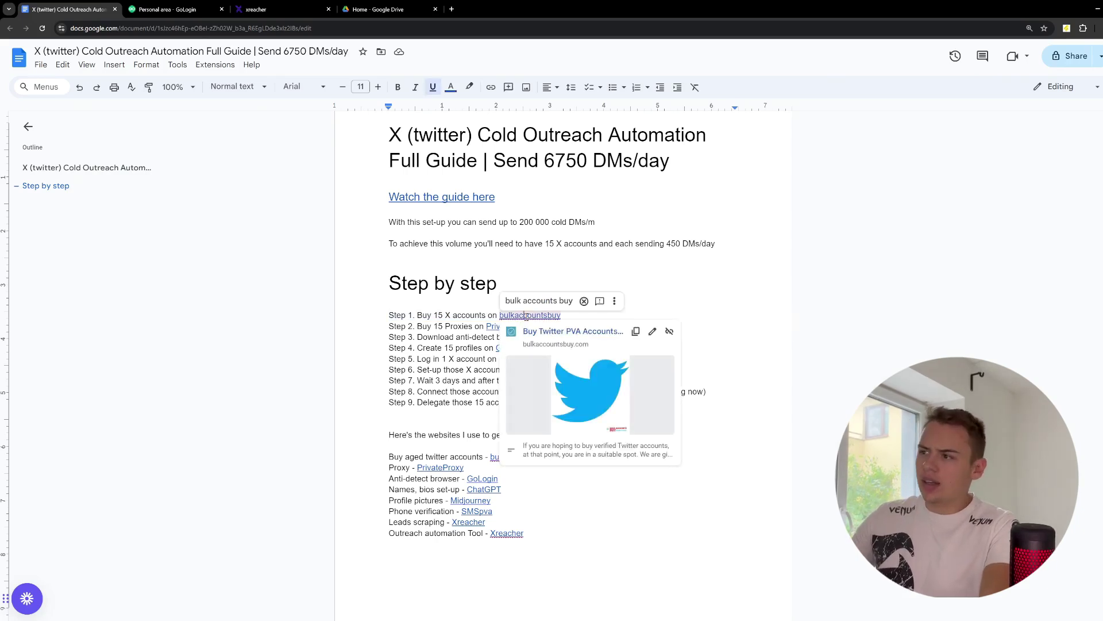
left_click(602, 333)
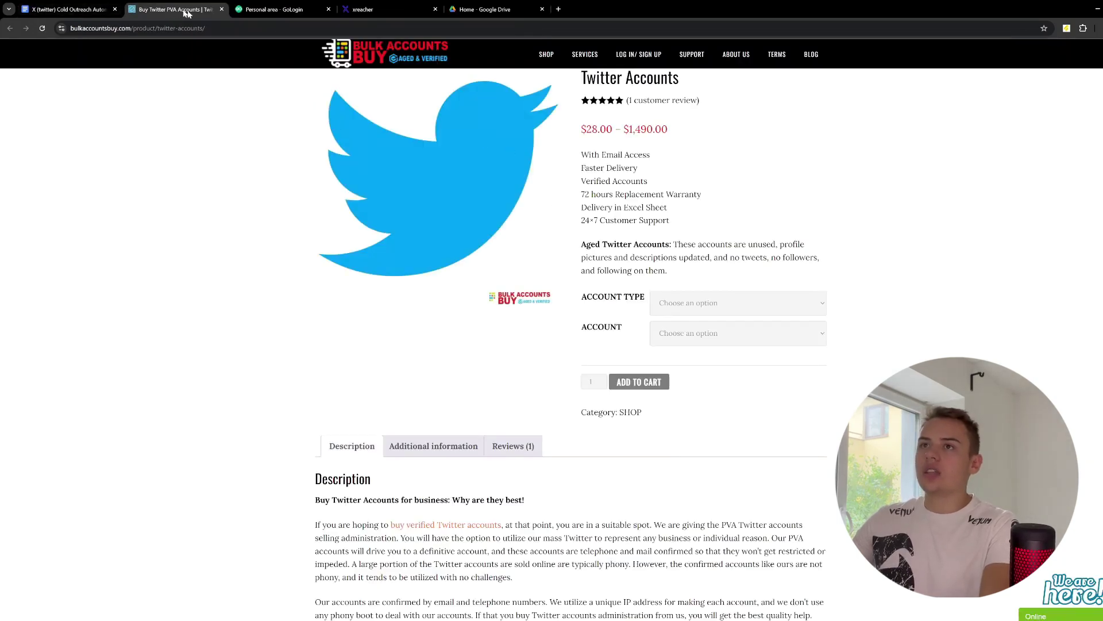
Choose Aged Twitter Accounts [Year 2011-2018] and 20 Account ($62.00), then go back to the Docs tab.
left_click(809, 299)
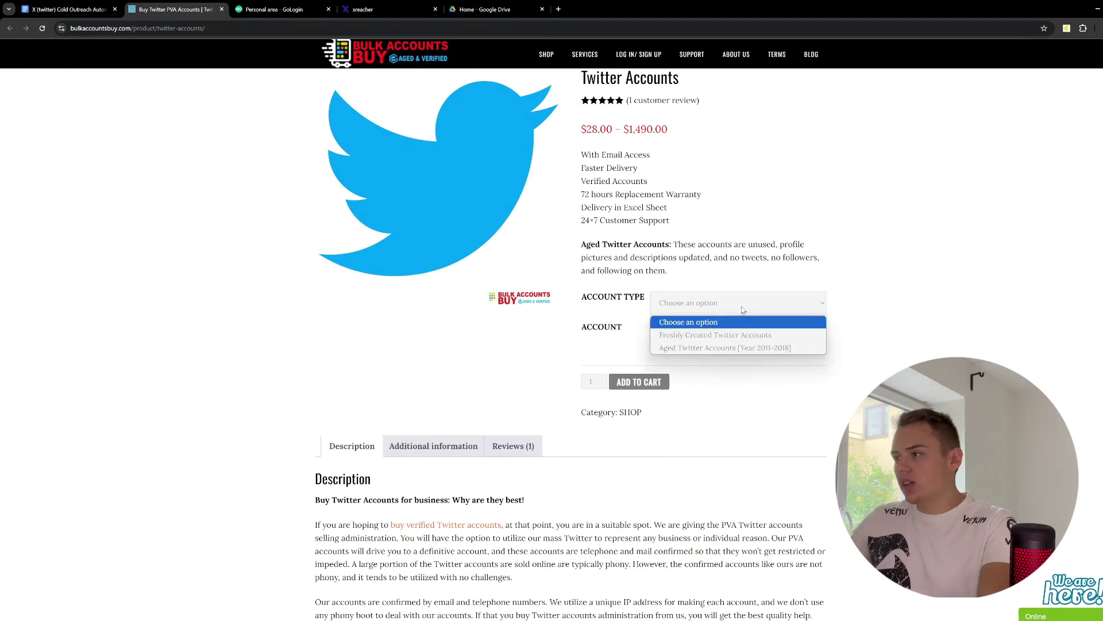
left_click(672, 348)
left_click(689, 334)
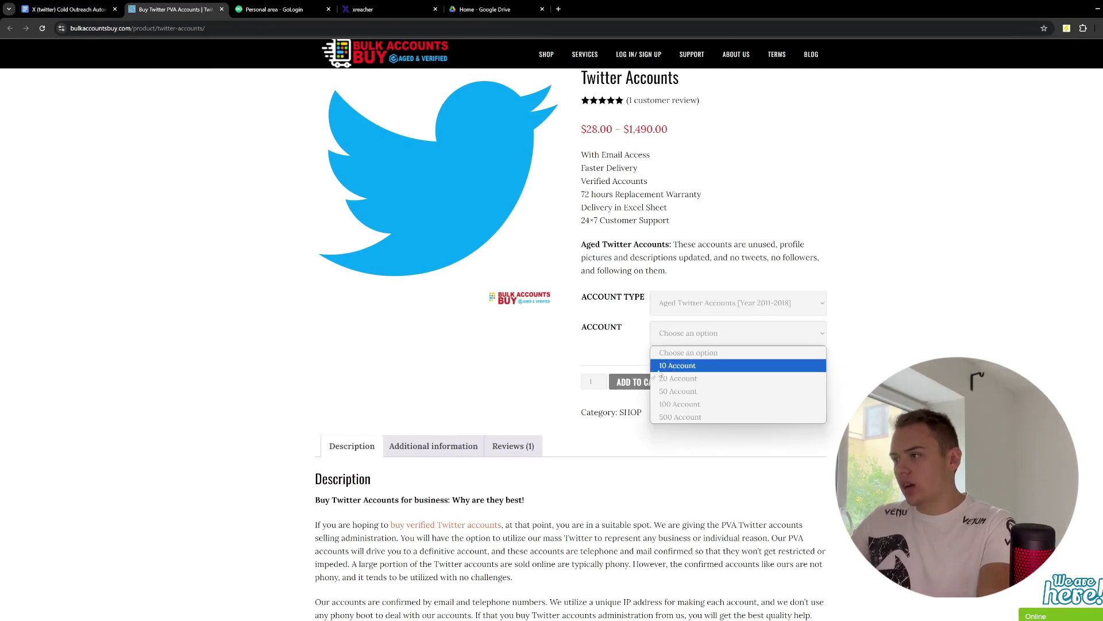
left_click(689, 368)
left_click(724, 332)
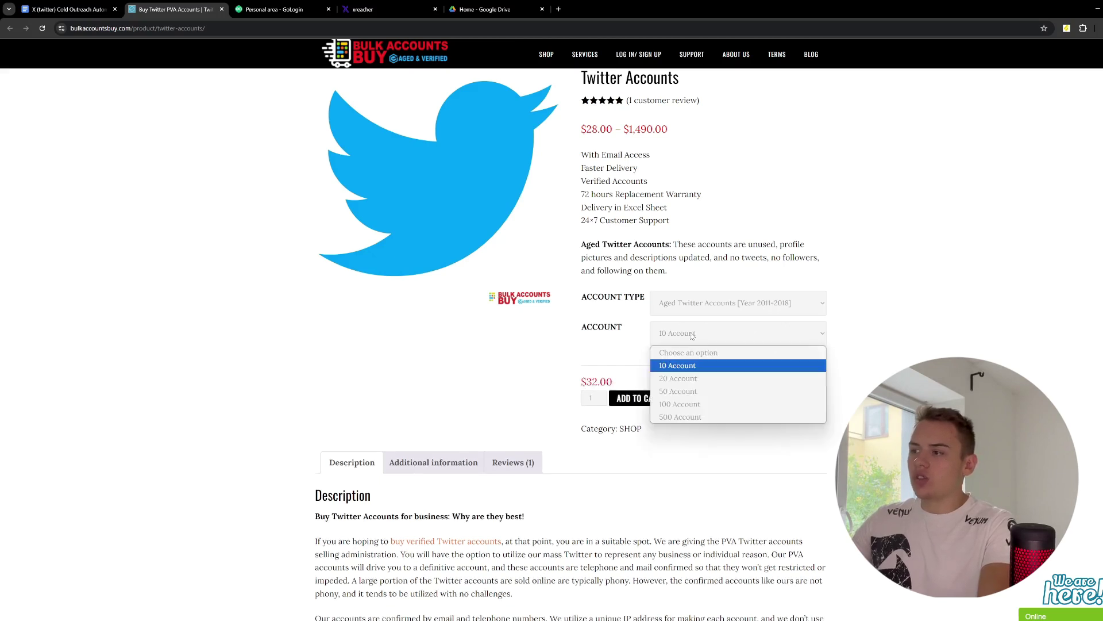
left_click(684, 378)
left_click(710, 333)
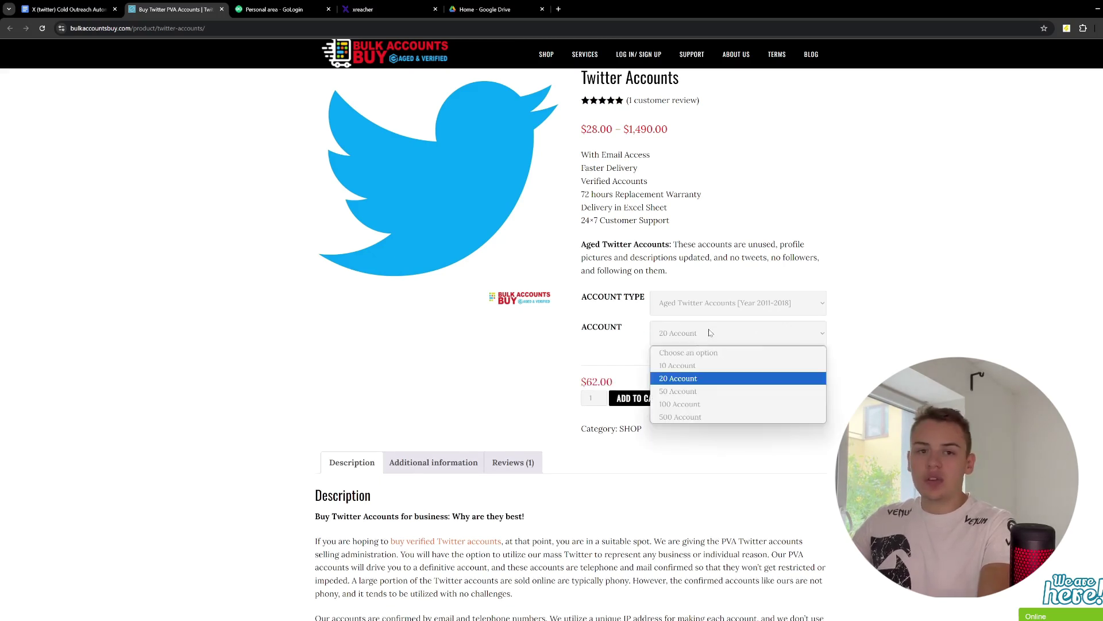
left_click(1039, 615)
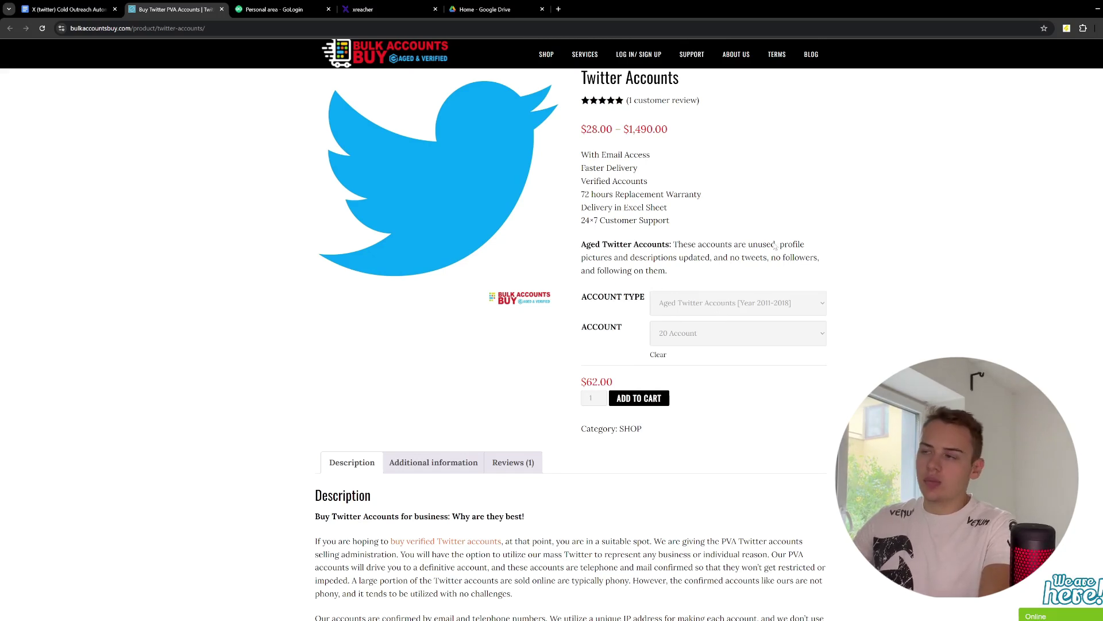
left_click(69, 10)
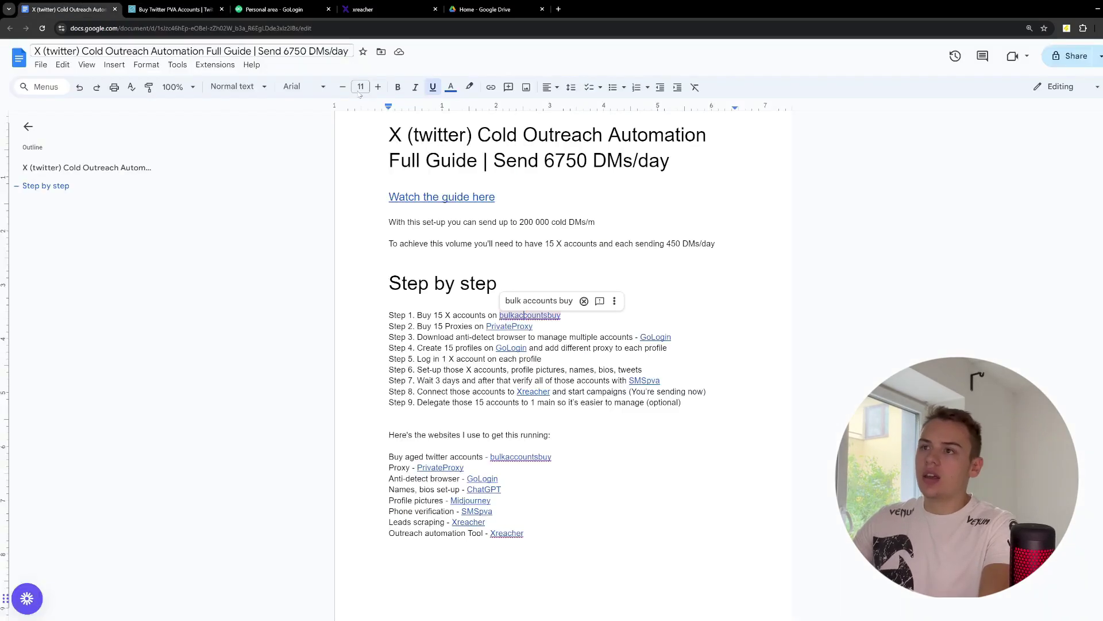
Review Steps 1–2, then follow the PrivateProxy link preview to app.privateproxy in a new tab.
triple_click(440, 311)
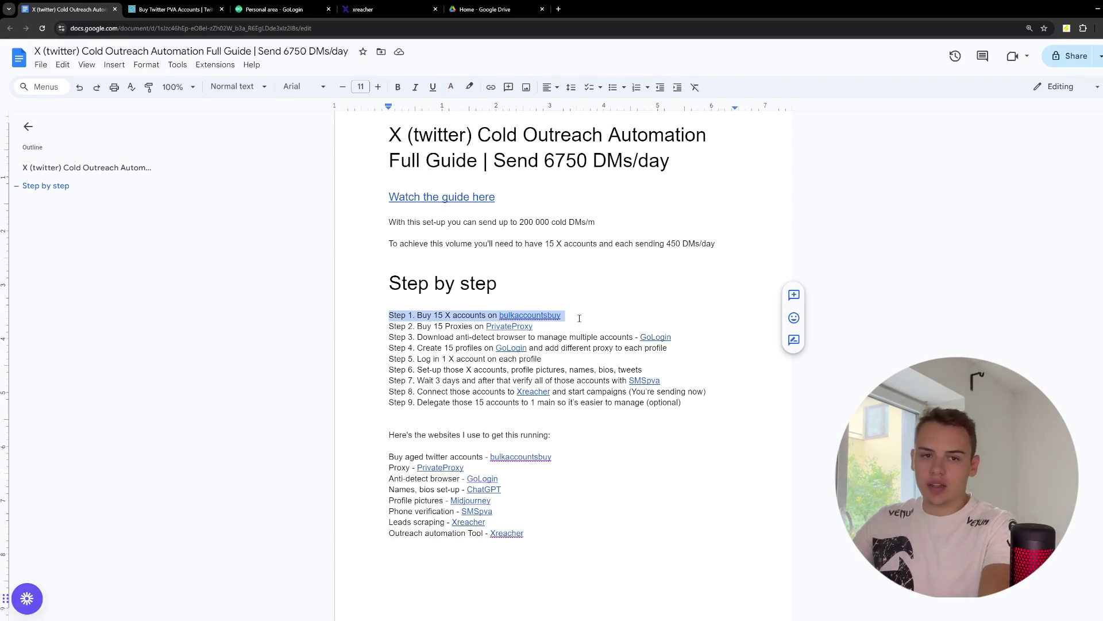
left_click(424, 316)
double_click(424, 315)
left_click(428, 315)
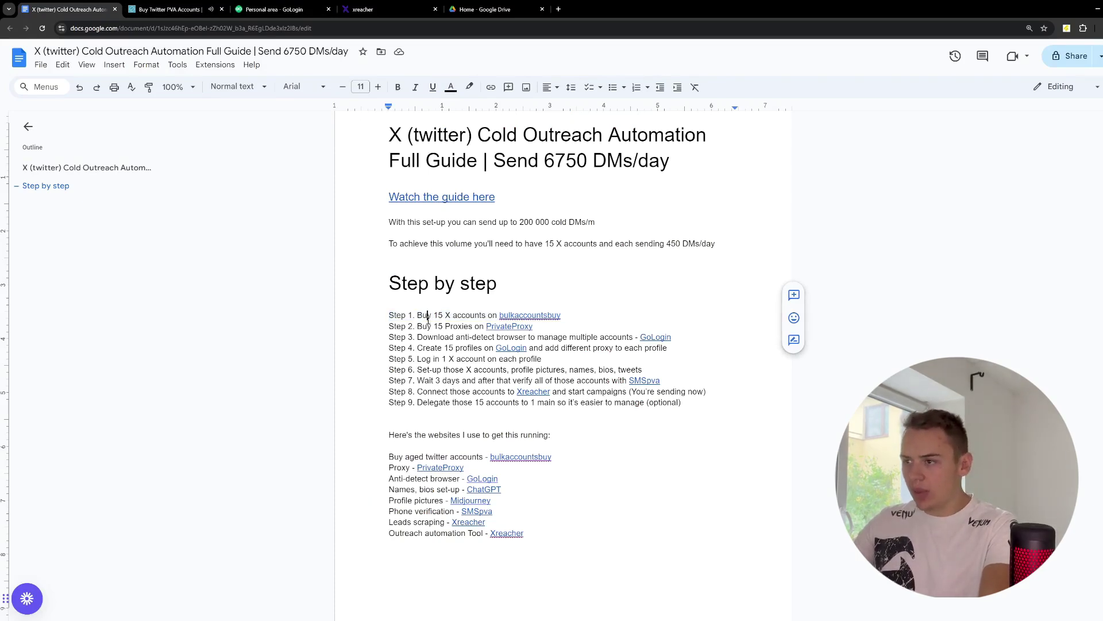
triple_click(439, 327)
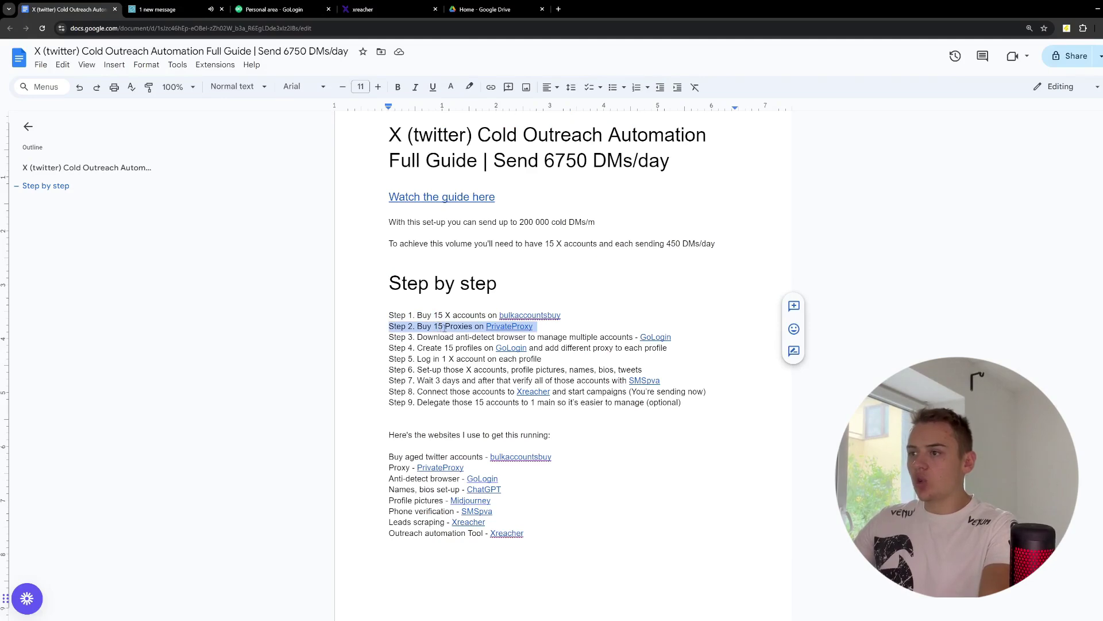
left_click(584, 315)
left_click(443, 315)
left_click(501, 327)
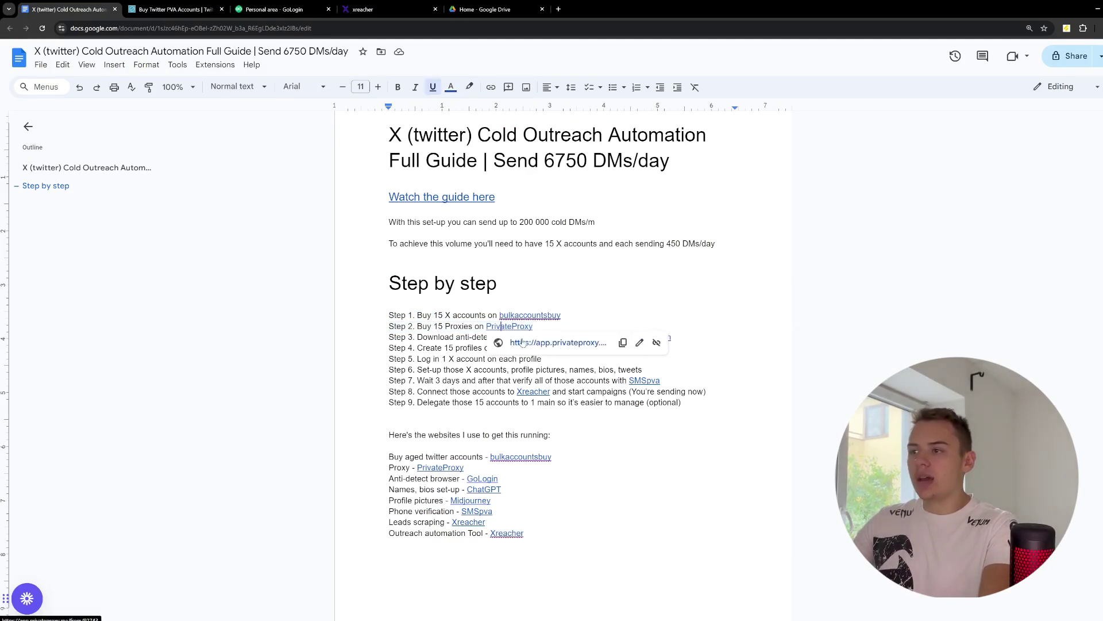
left_click(603, 343)
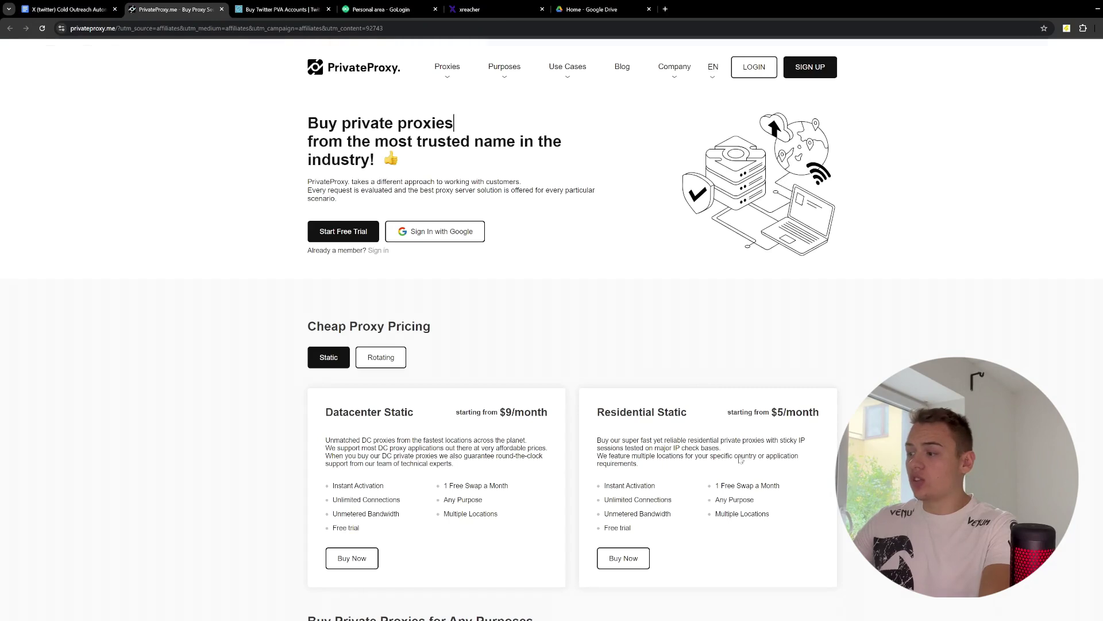
Check GoLogin's proxy data balances, then view PrivateProxy's My Proxies list of residential packages.
key("alt+Tab")
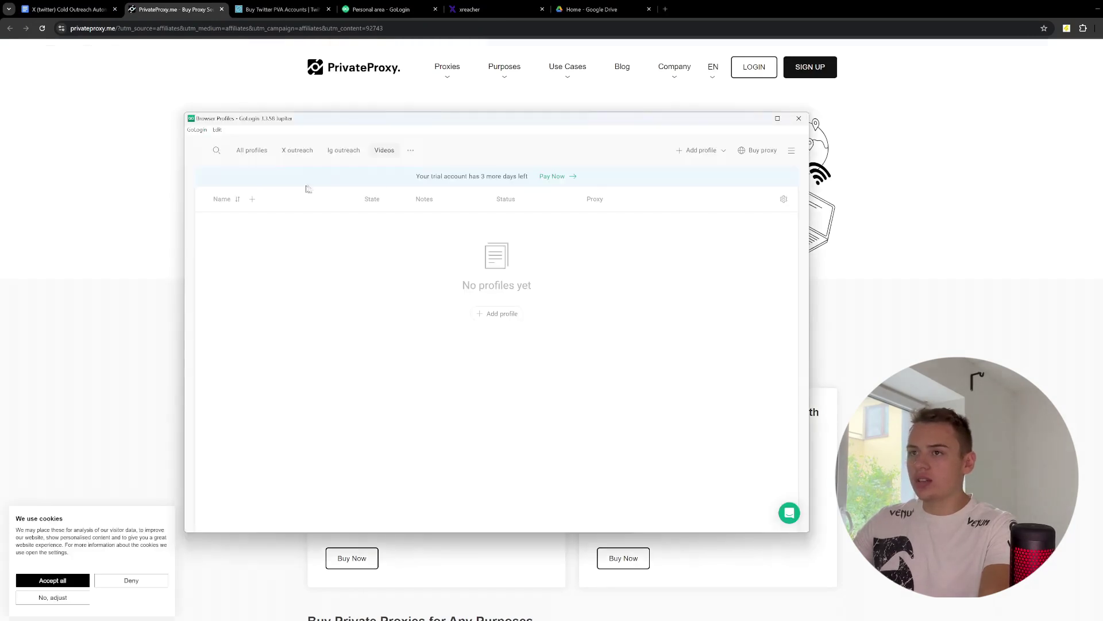
left_click(757, 154)
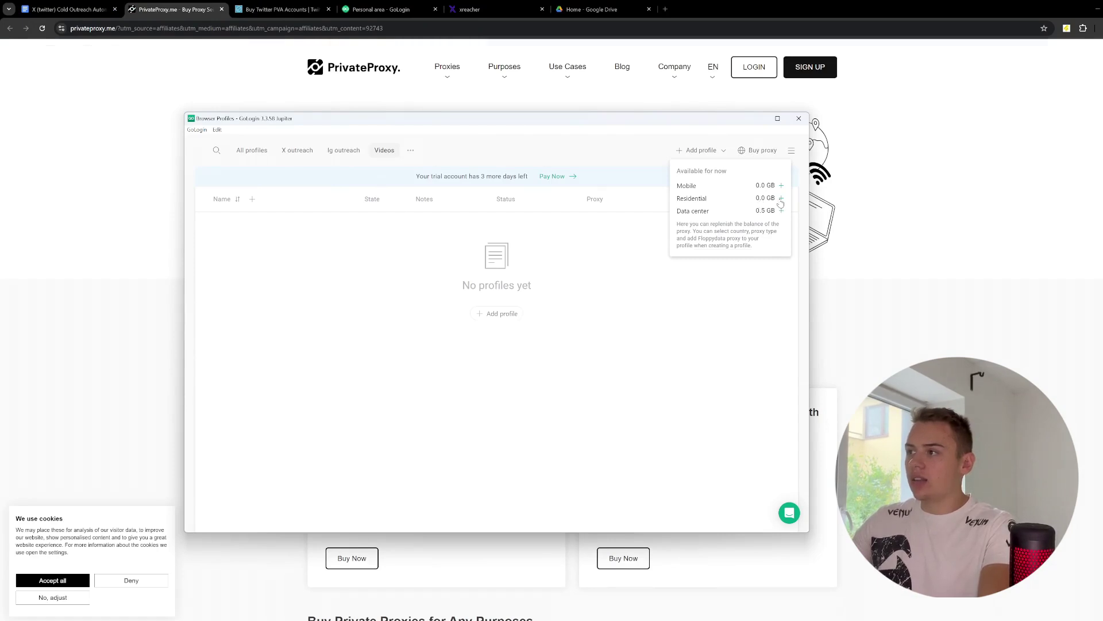
left_click(912, 186)
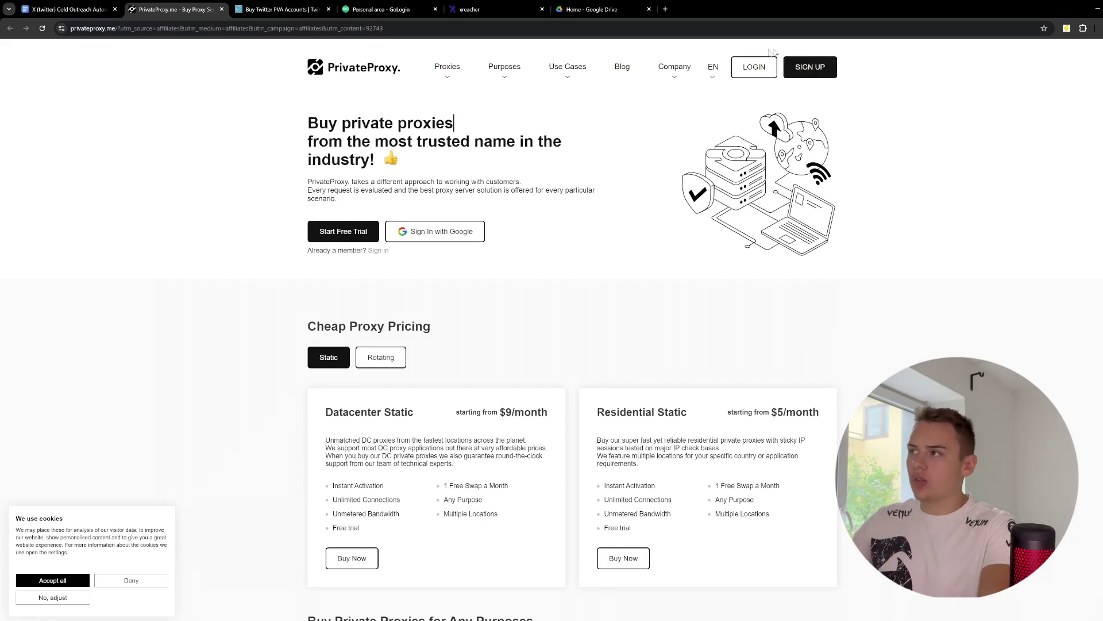
left_click(754, 64)
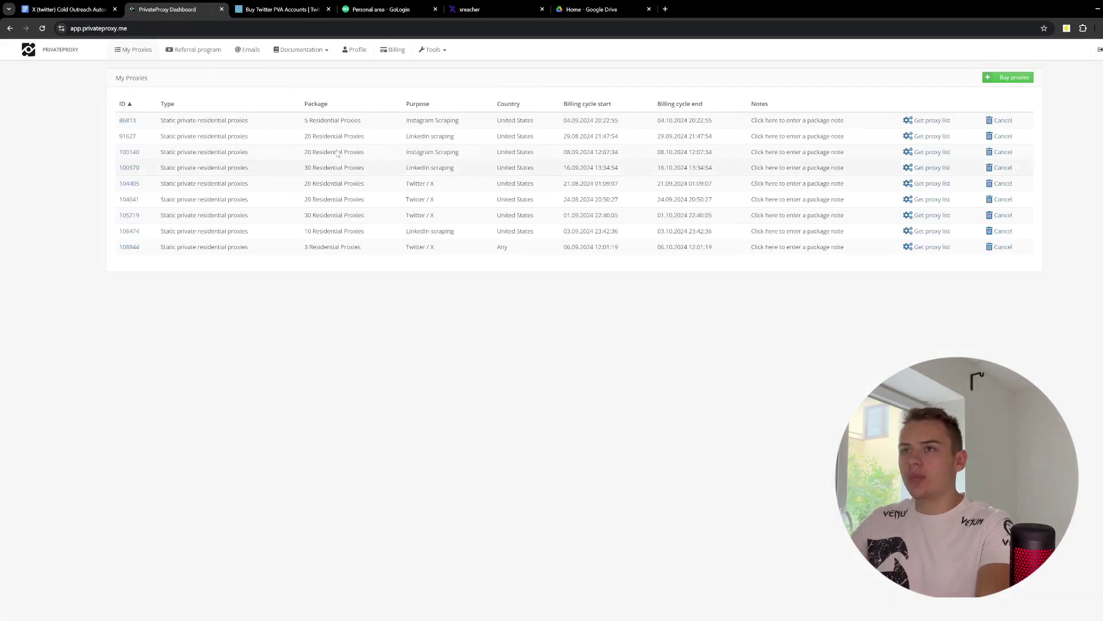
left_click_drag(361, 121, 308, 120)
left_click(132, 52)
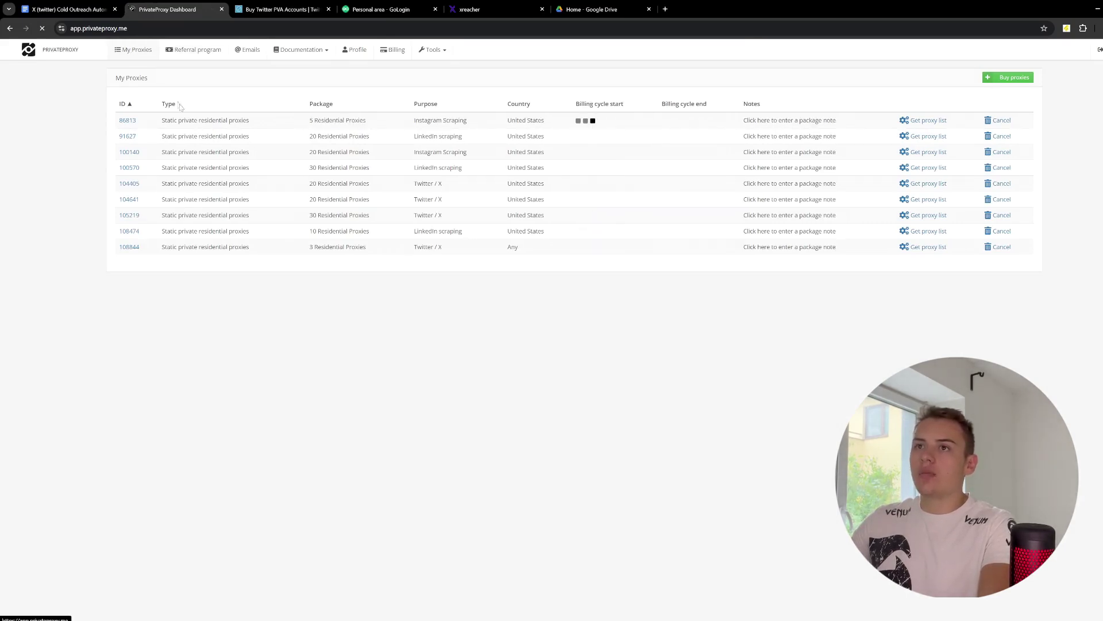
Inspect the Buy proxies form's Static private residential category, then return to the guide.
left_click(1002, 78)
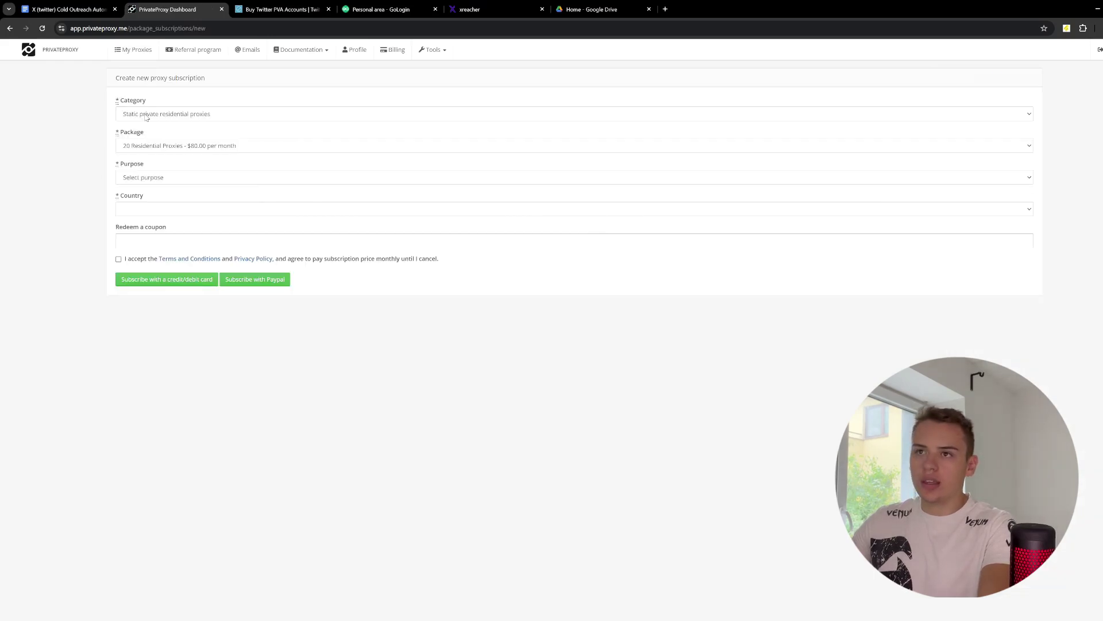
left_click(141, 118)
left_click(91, 139)
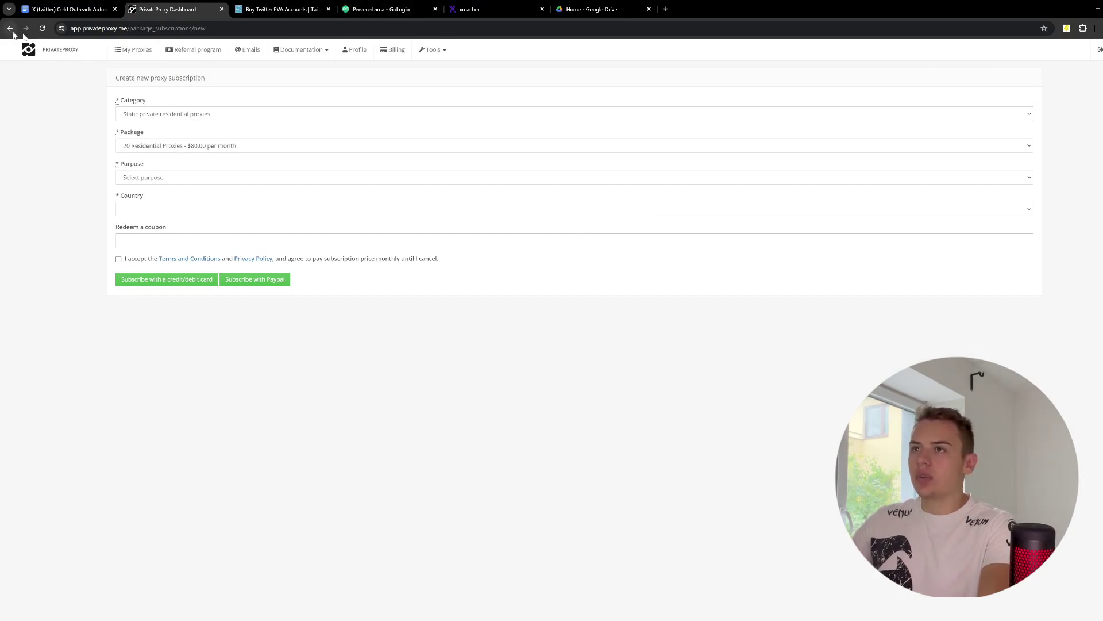
left_click(135, 53)
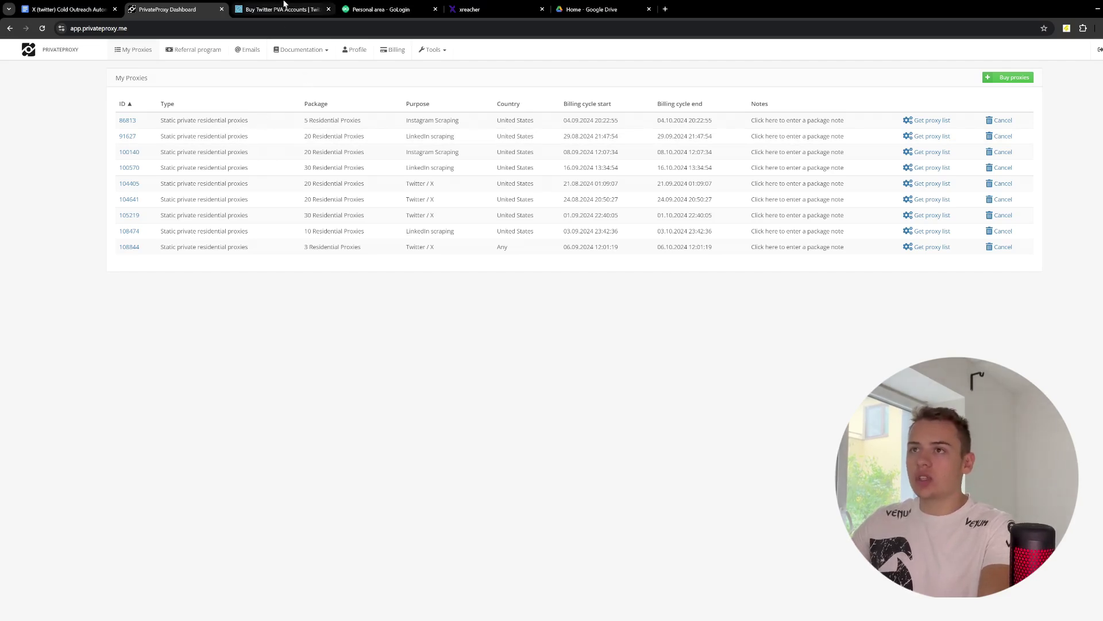
left_click(79, 10)
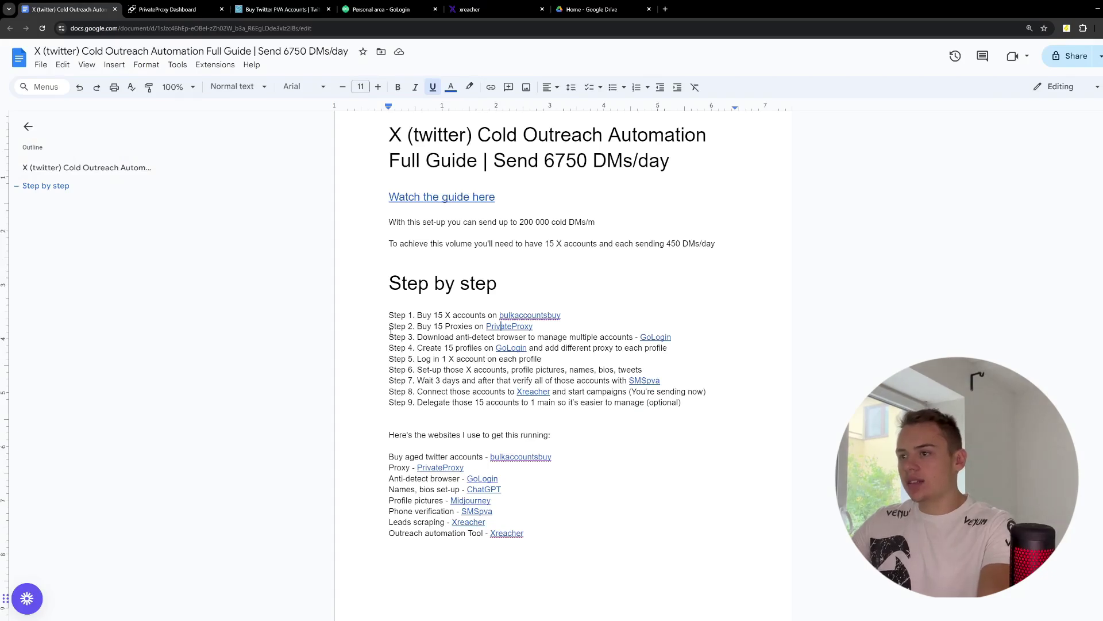
Follow the Step 3 GoLogin link preview to GoLogin's sign-up page in a new tab.
left_click(586, 336)
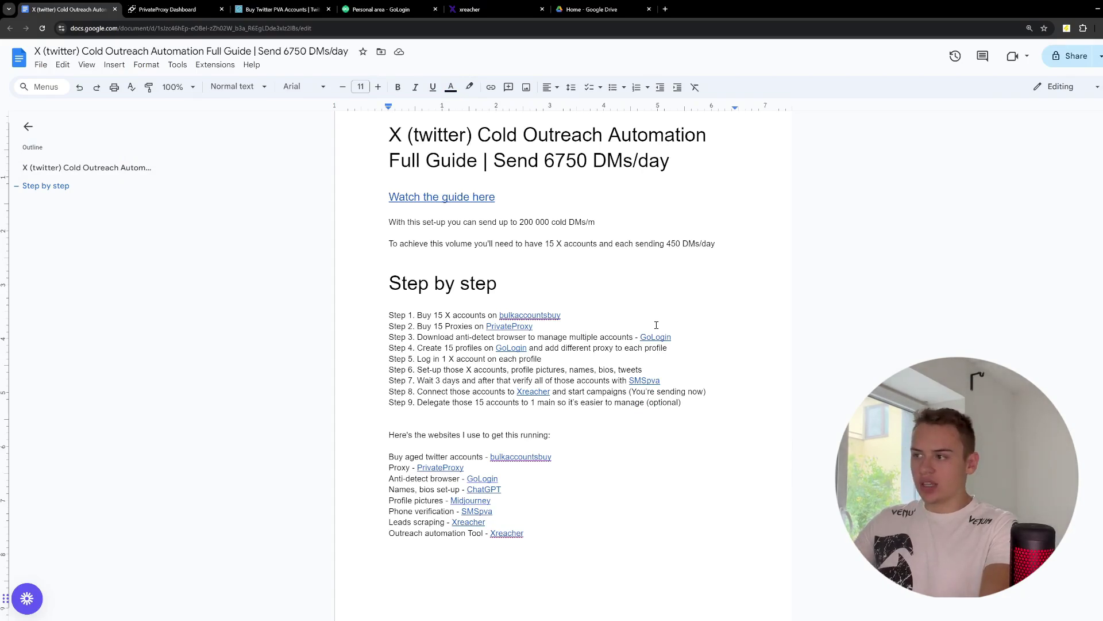
left_click(657, 337)
left_click(657, 359)
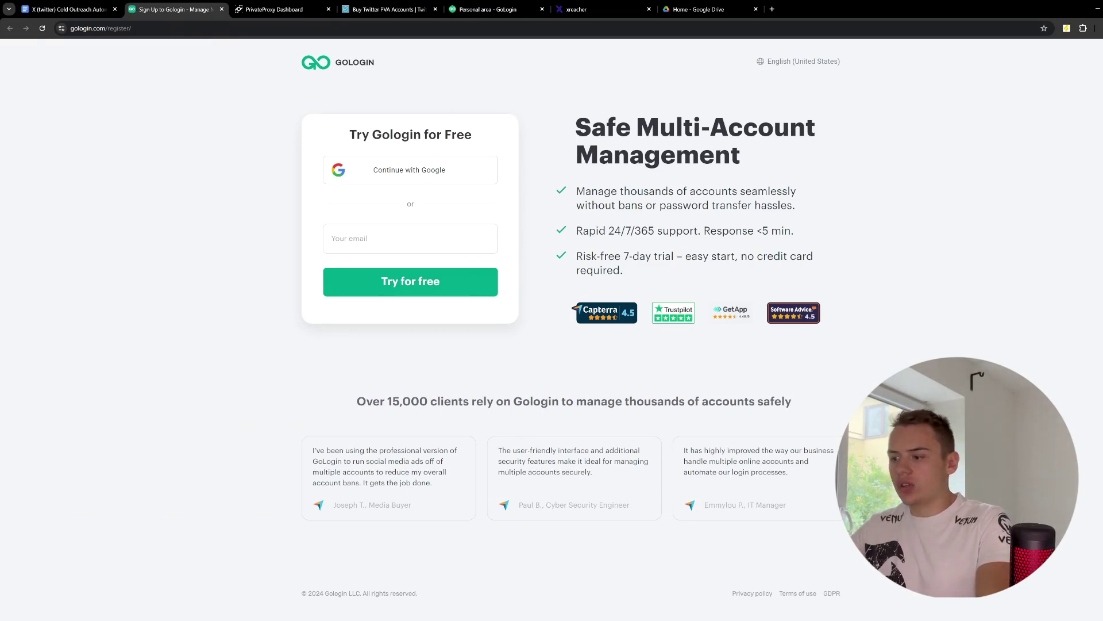
Switch to the GoLogin desktop app and add a profile to the empty Videos list.
left_click(690, 619)
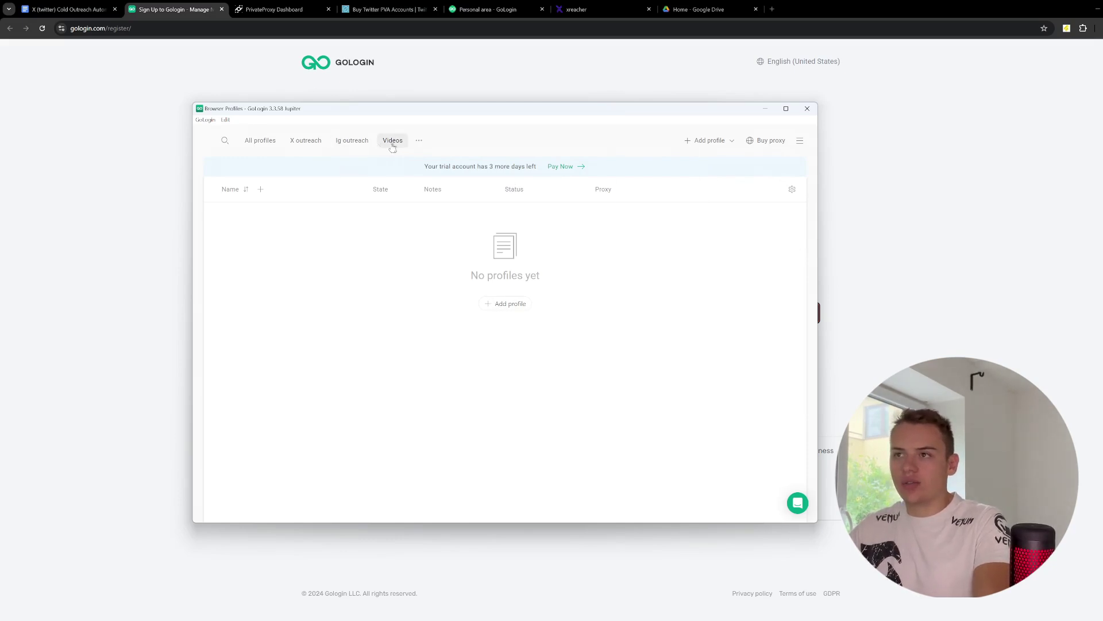
left_click(506, 309)
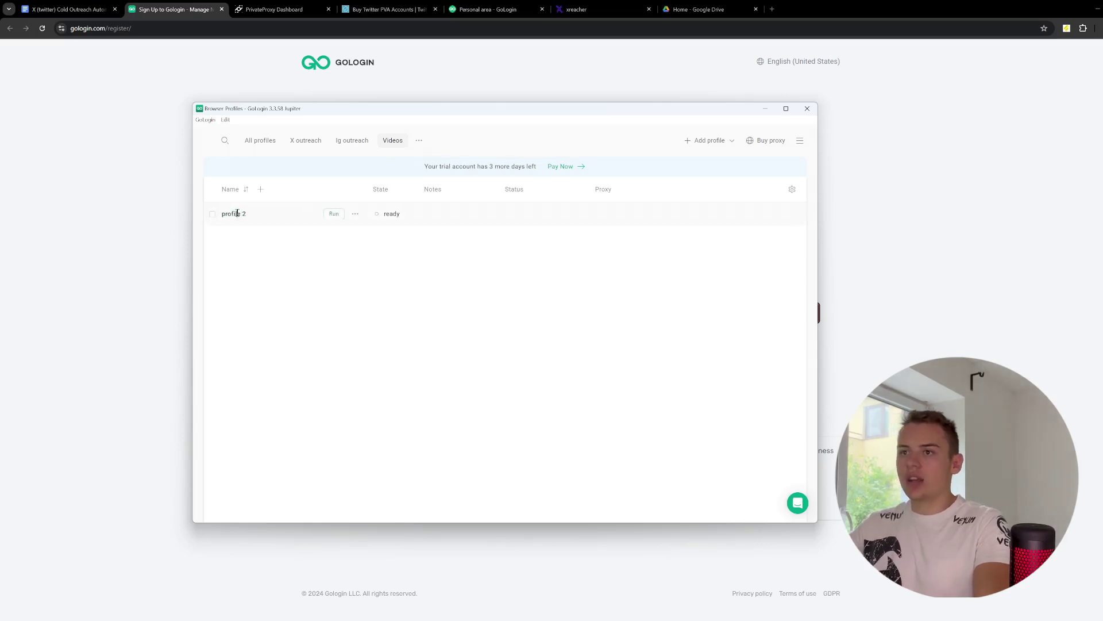
Name the profile account1, run its Orbita browser, minimize it, then stop the profile.
type("account")
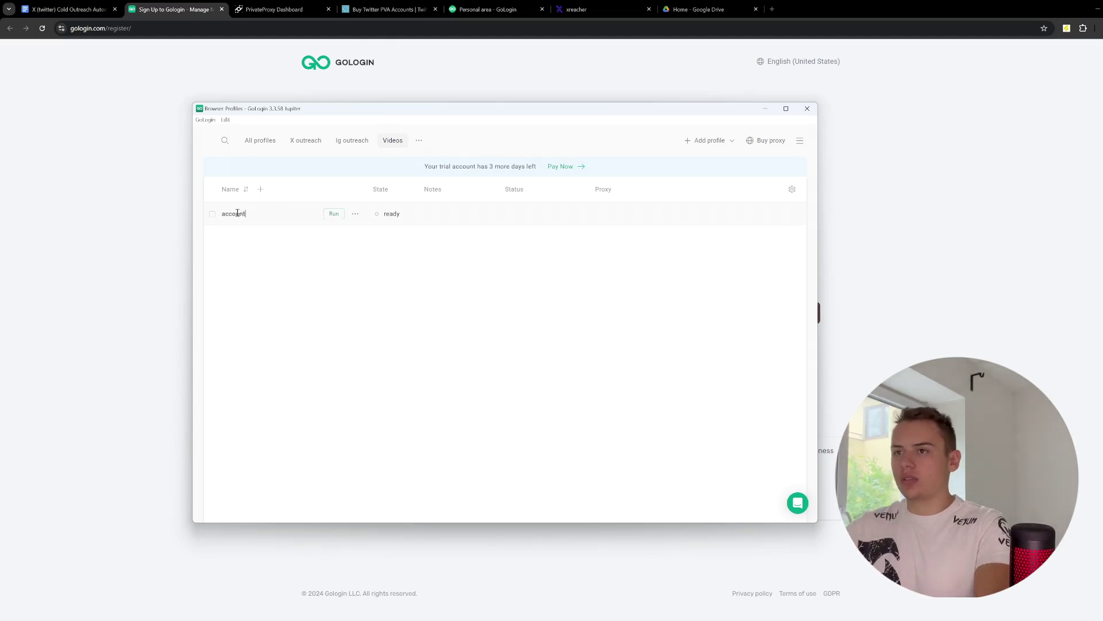
key("Home")
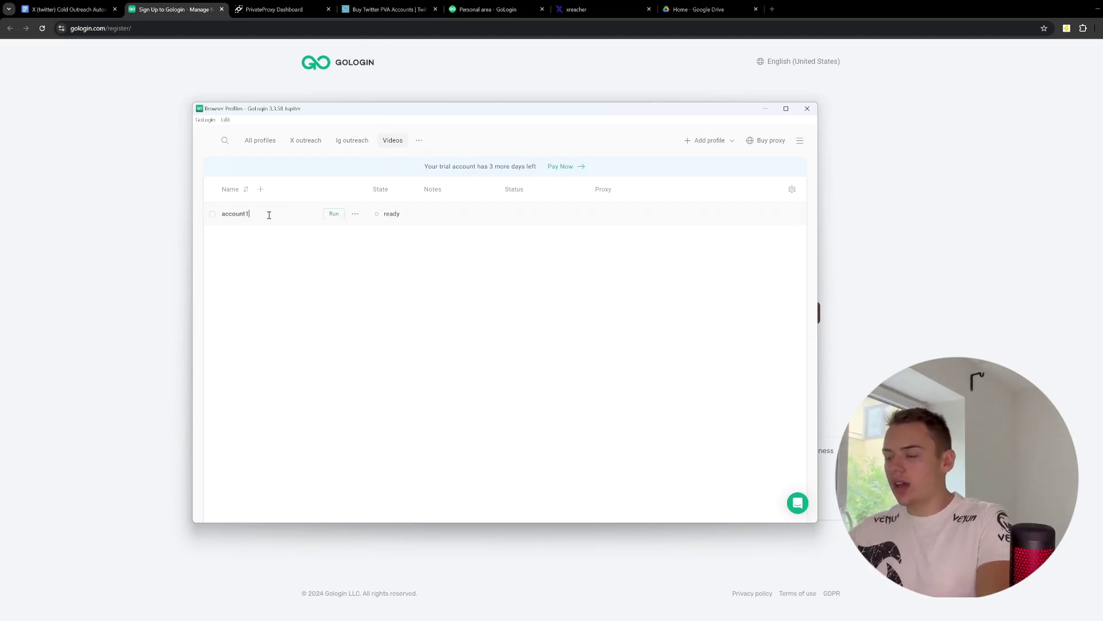
key("Return")
left_click(335, 215)
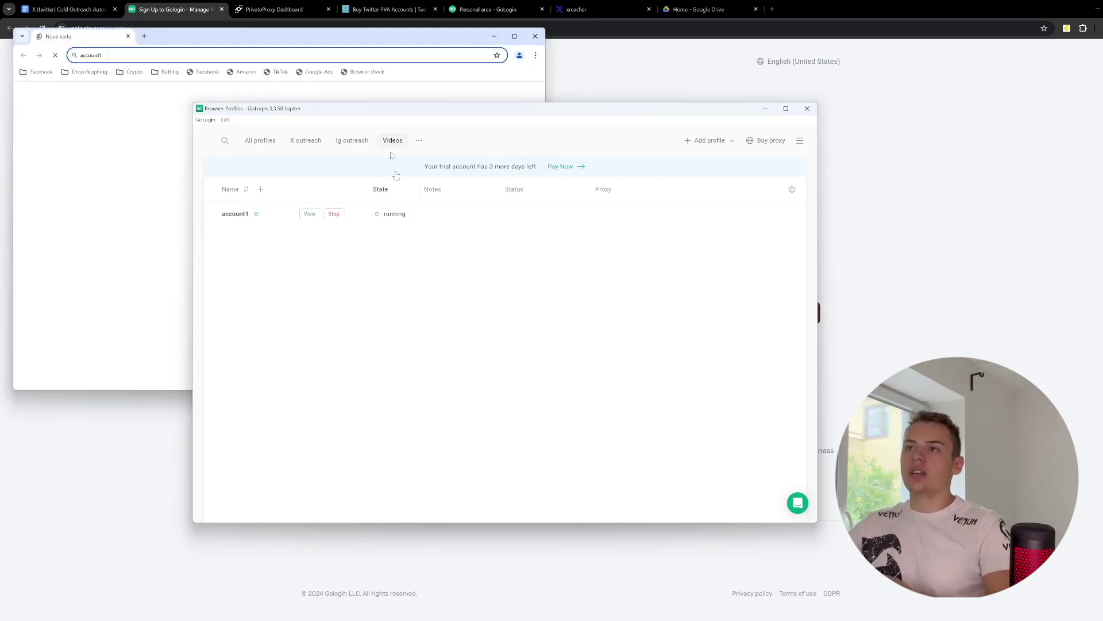
left_click_drag(261, 36, 626, 107)
left_click(460, 124)
left_click(459, 124)
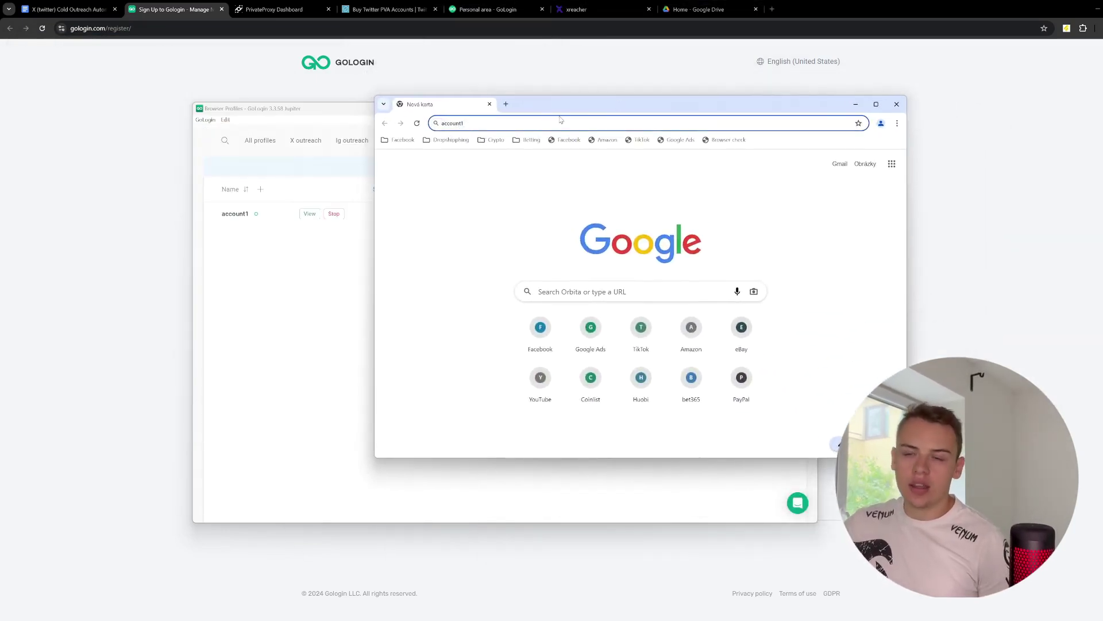
left_click(856, 104)
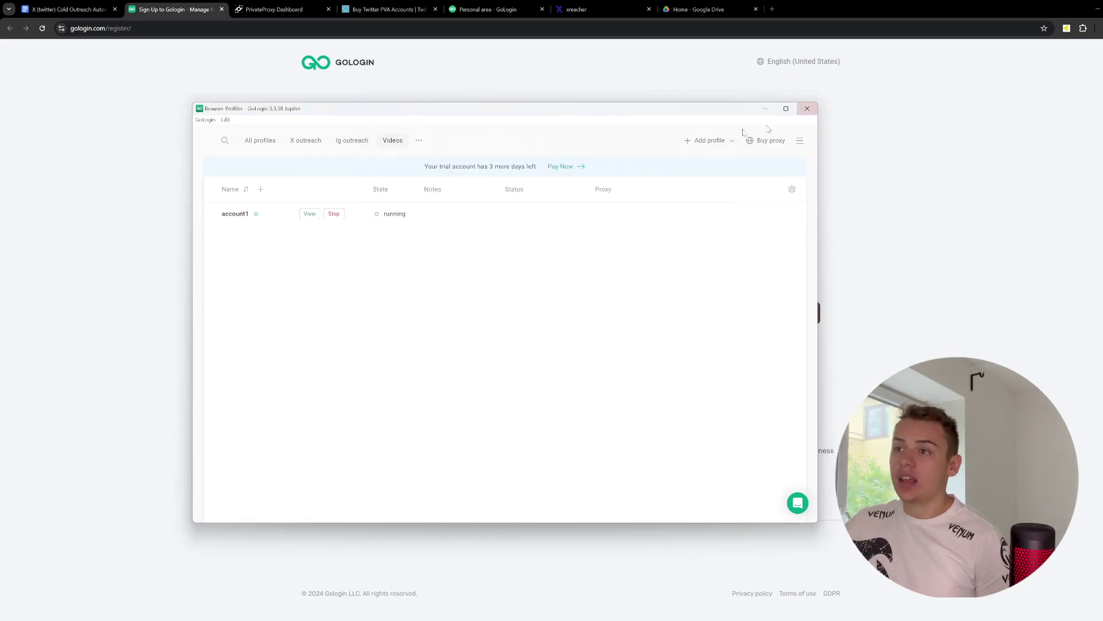
left_click(334, 214)
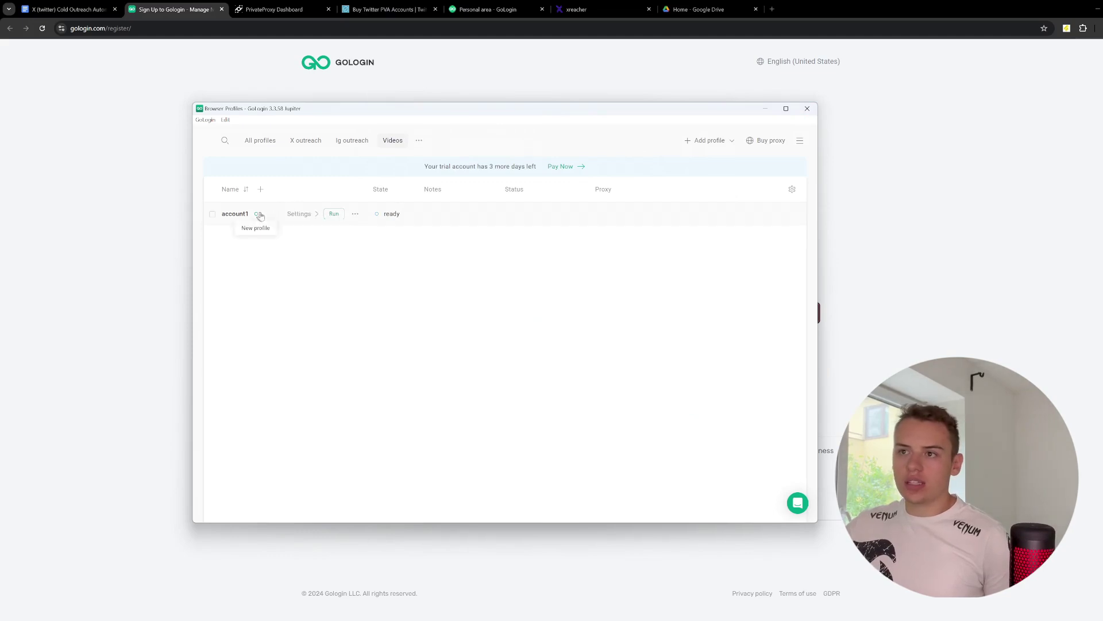
Look over account1's quick settings Proxy & Location section and its actions list, then close them.
left_click(306, 216)
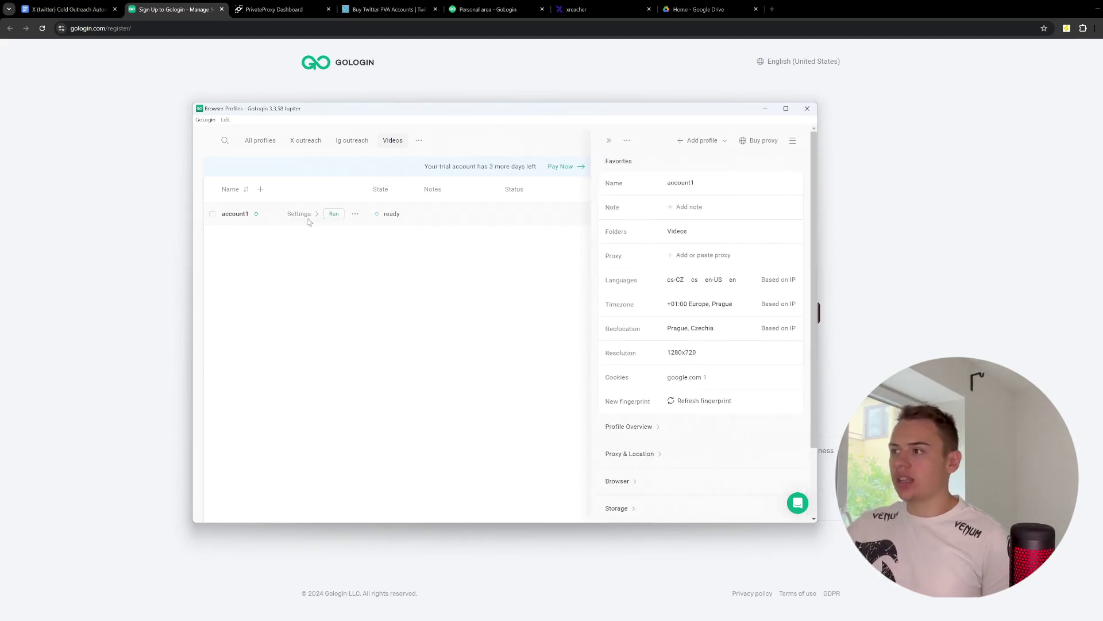
left_click(630, 453)
scroll(677, 368, "down", 3)
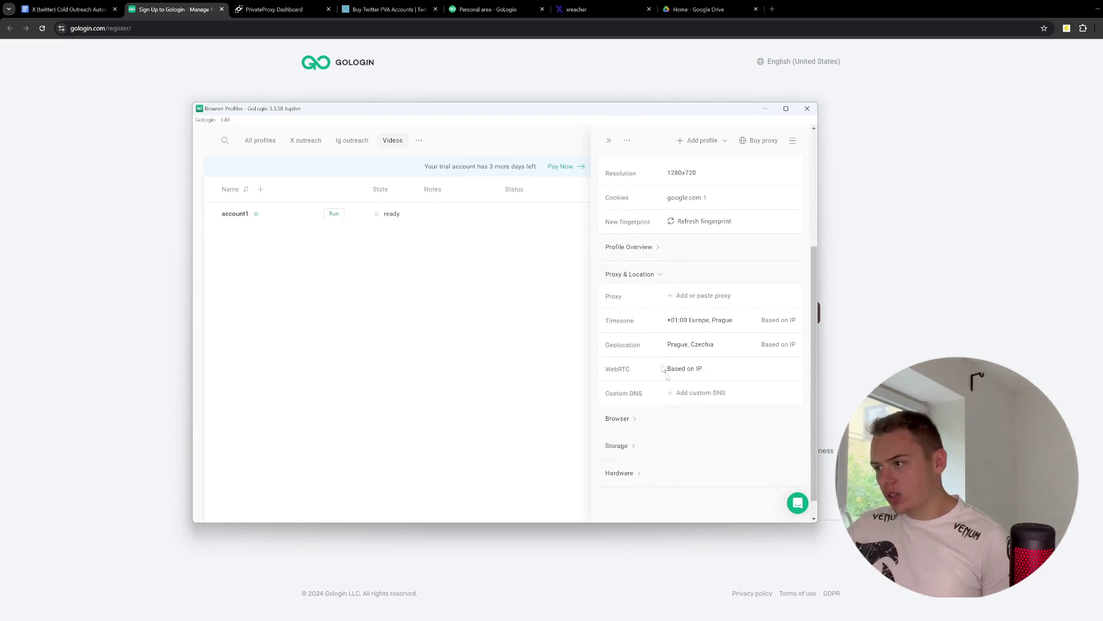
left_click(531, 332)
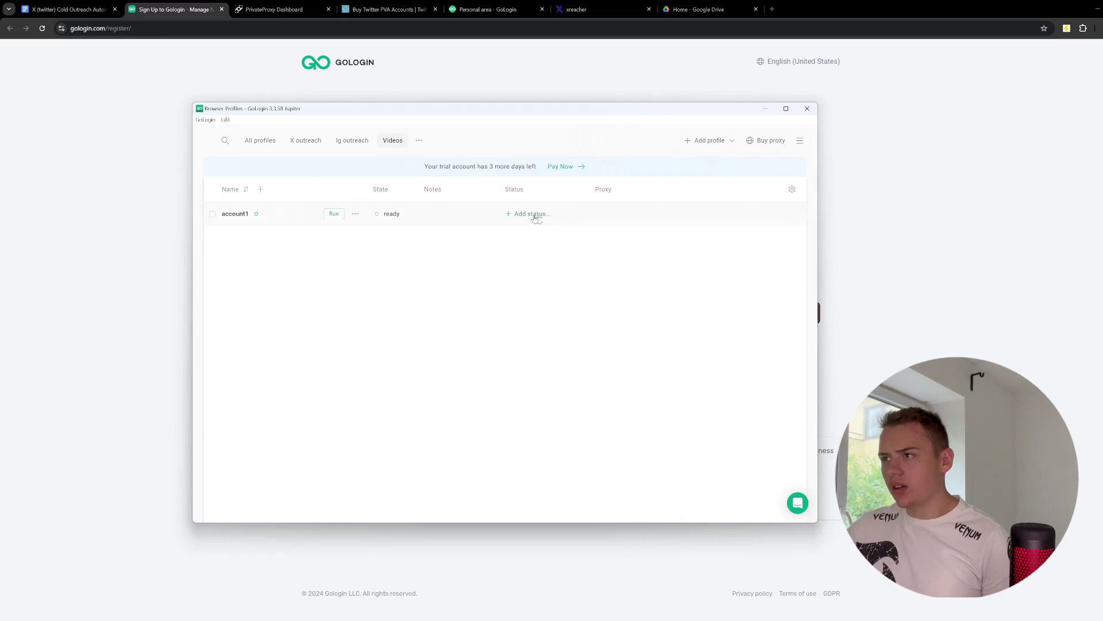
left_click(355, 213)
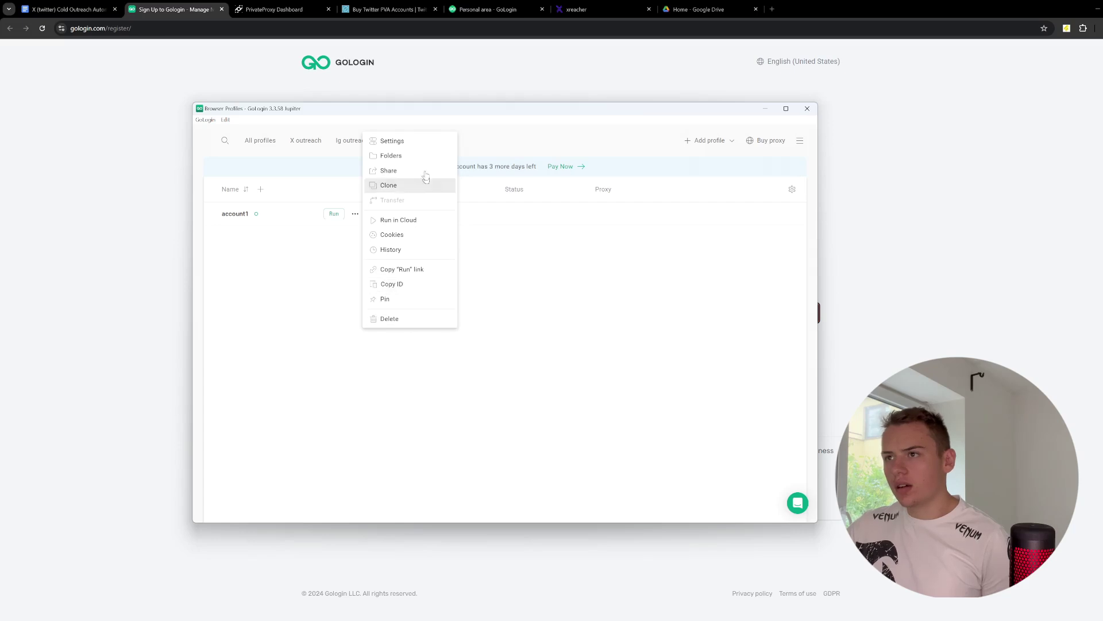
left_click(343, 250)
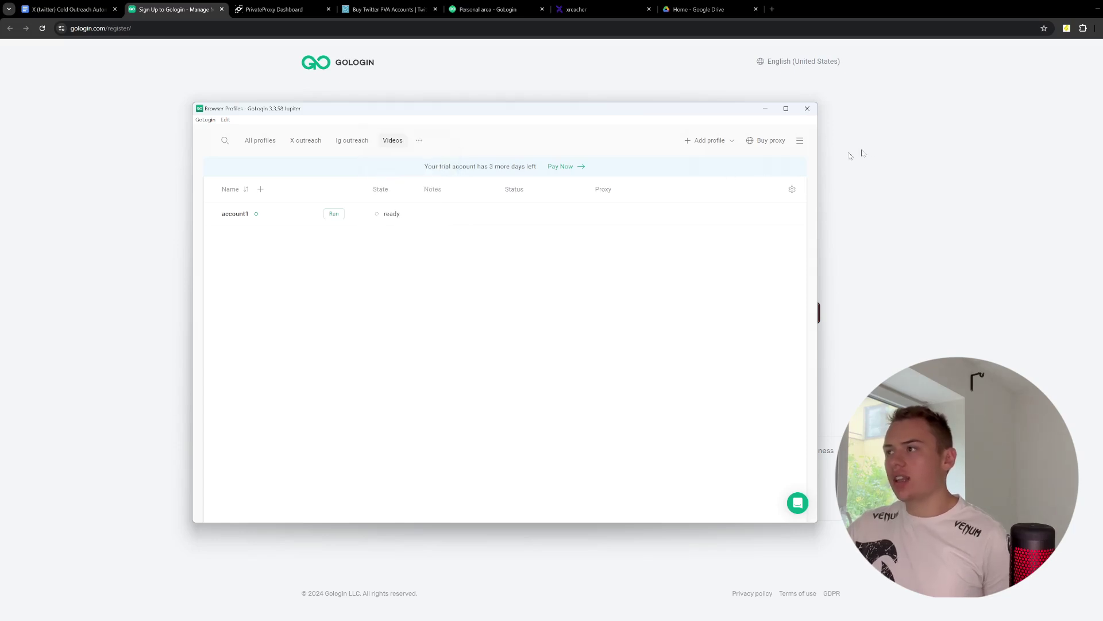
Start a new profile, rename 'profile 3' to account2, and go to its proxy login field.
left_click(699, 143)
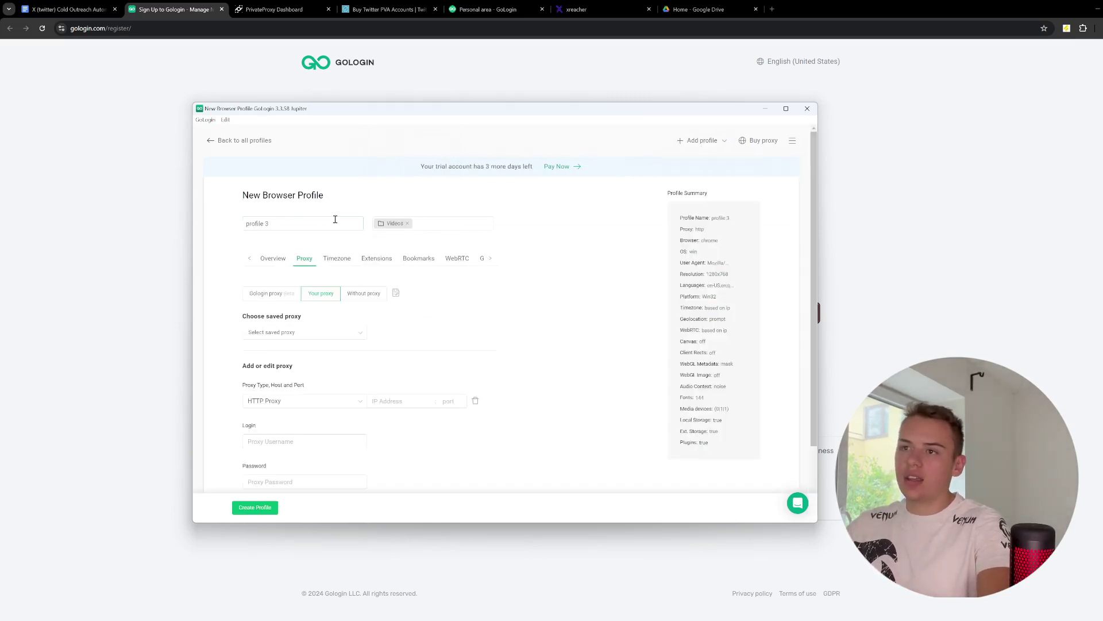
left_click_drag(293, 222, 144, 228)
type("account2")
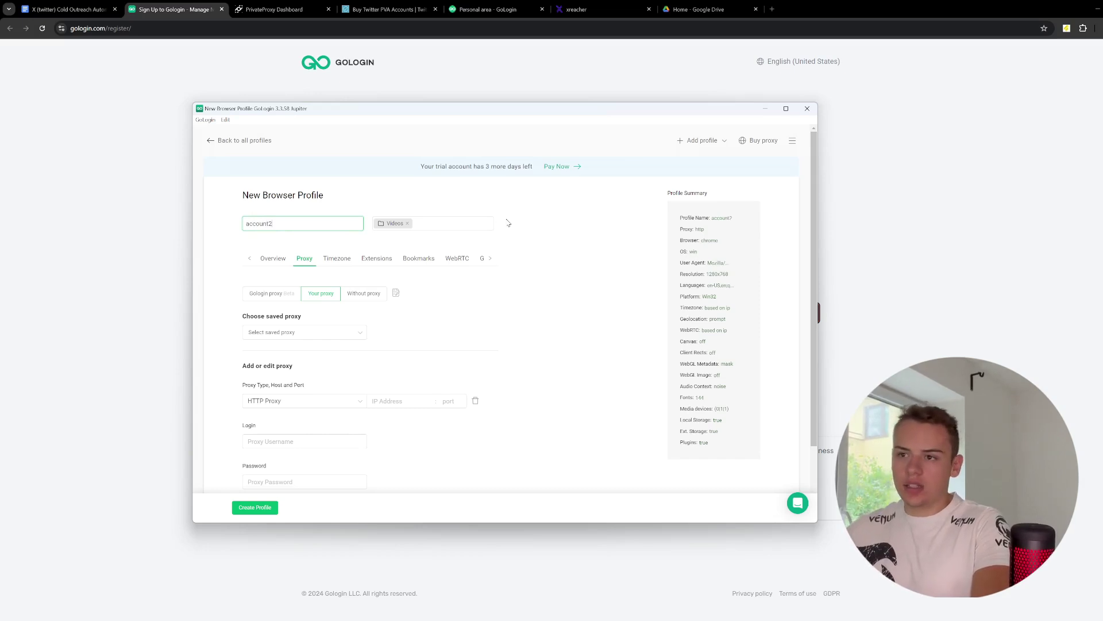
scroll(315, 288, "down", 1)
left_click(270, 214)
left_click(299, 259)
scroll(345, 278, "down", 2)
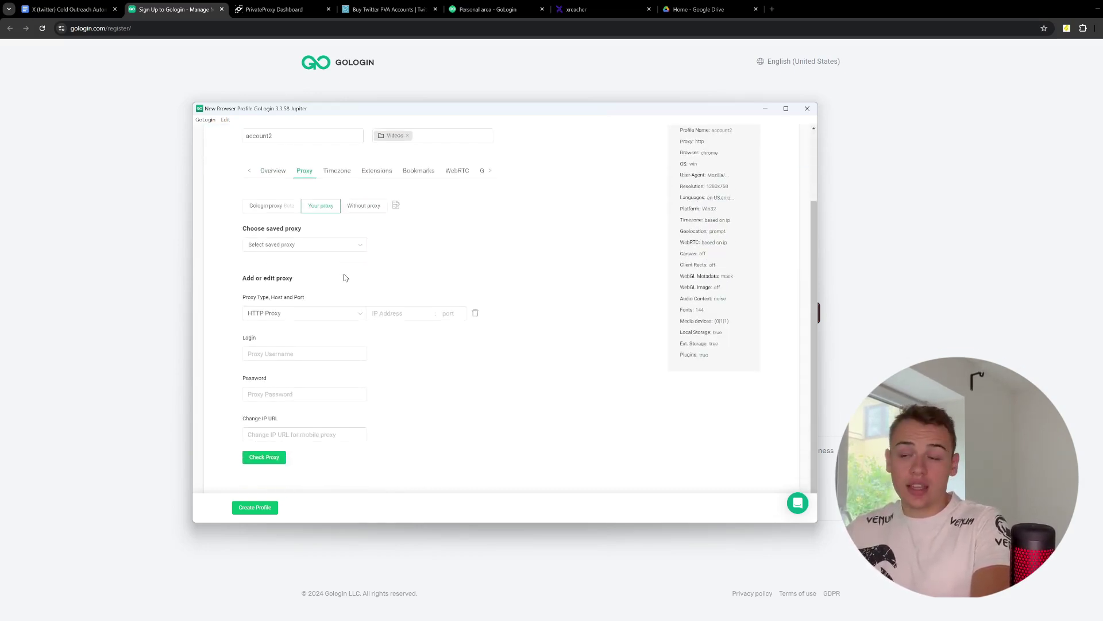
left_click(285, 354)
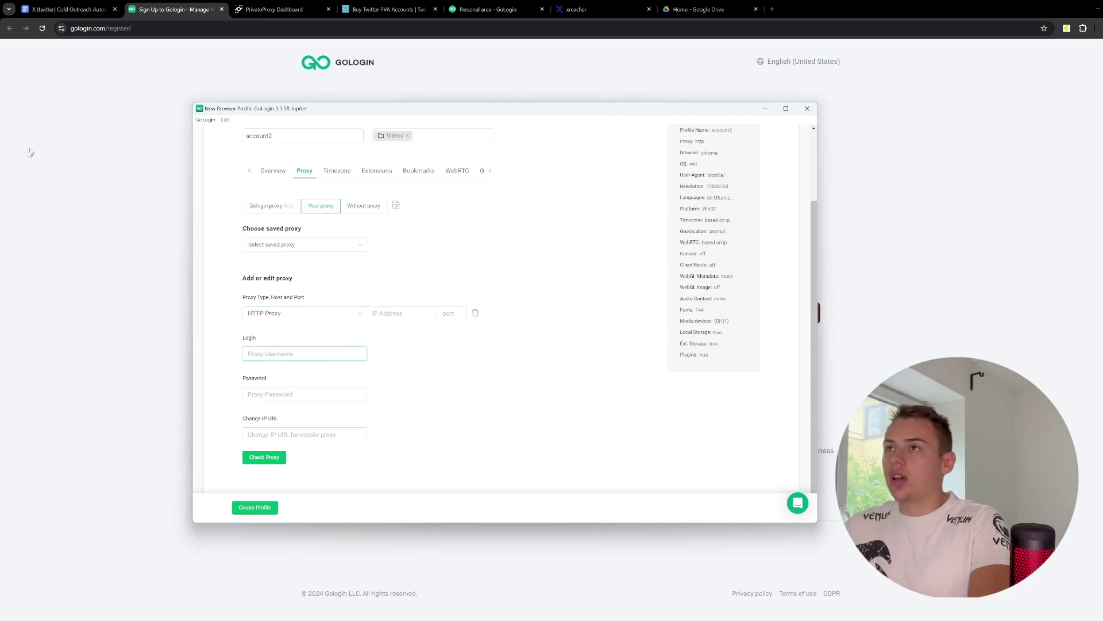
Fill the proxy IP, port, login and password from PrivateProxy, check it, and create account2.
left_click(270, 9)
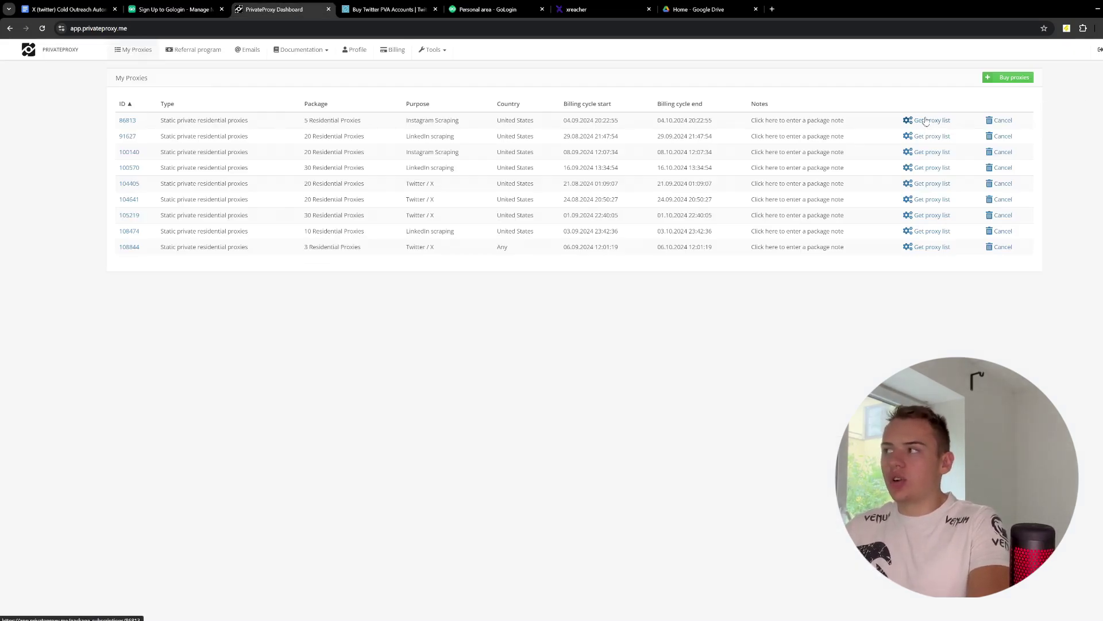
key("alt+Tab")
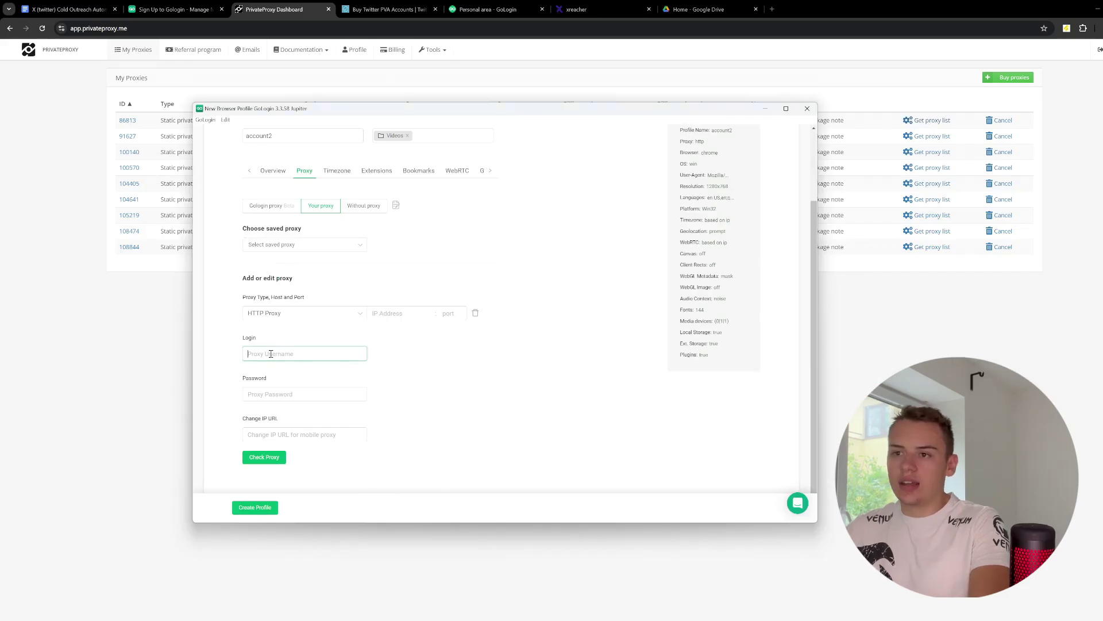
left_click(277, 393)
left_click(271, 353)
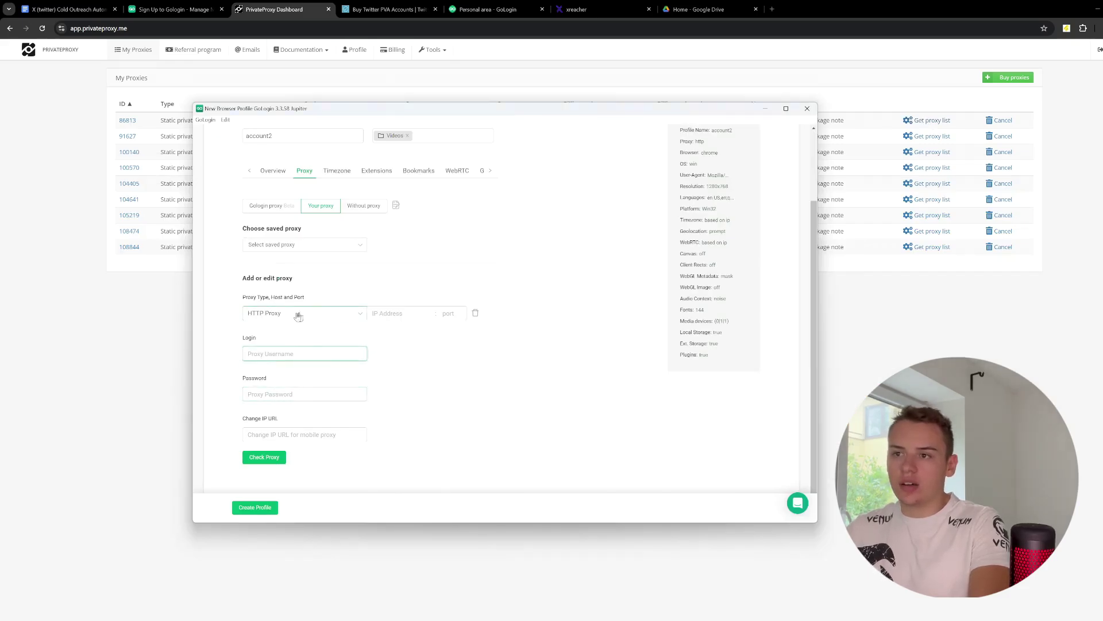
left_click(303, 435)
left_click(359, 398)
left_click(380, 311)
key("Tab")
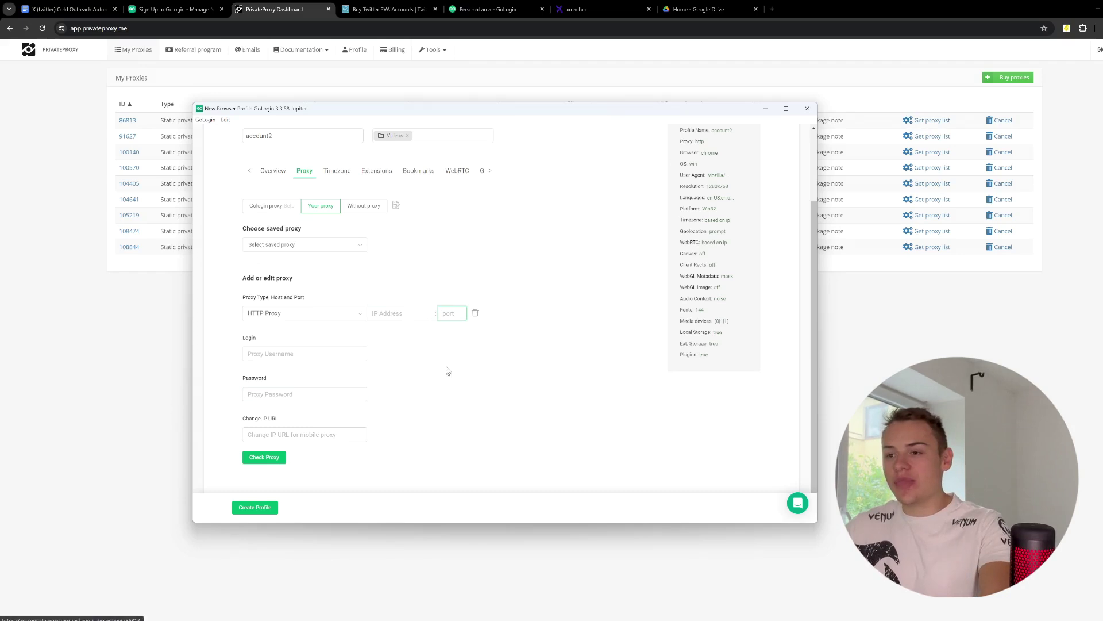
left_click(267, 456)
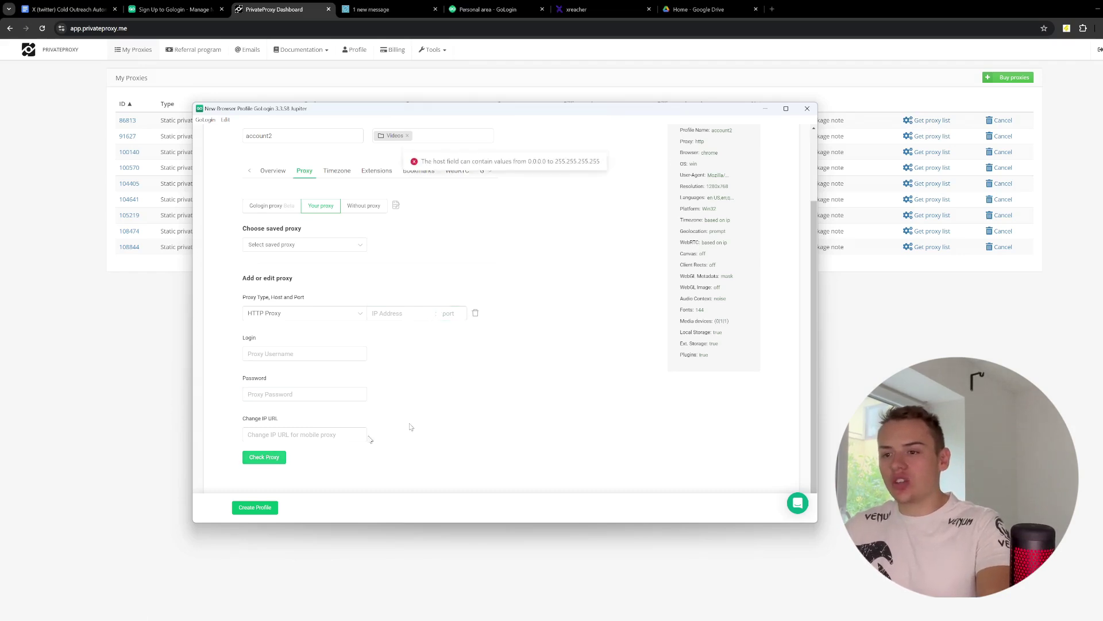
left_click(263, 507)
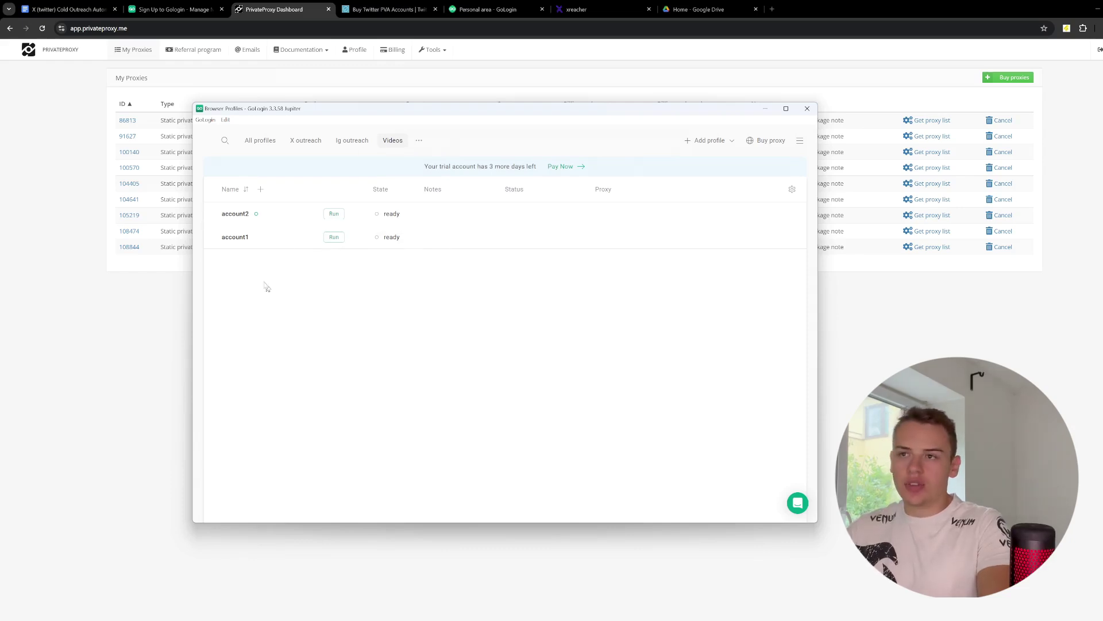
Add another profile named account3 and create it.
left_click(689, 143)
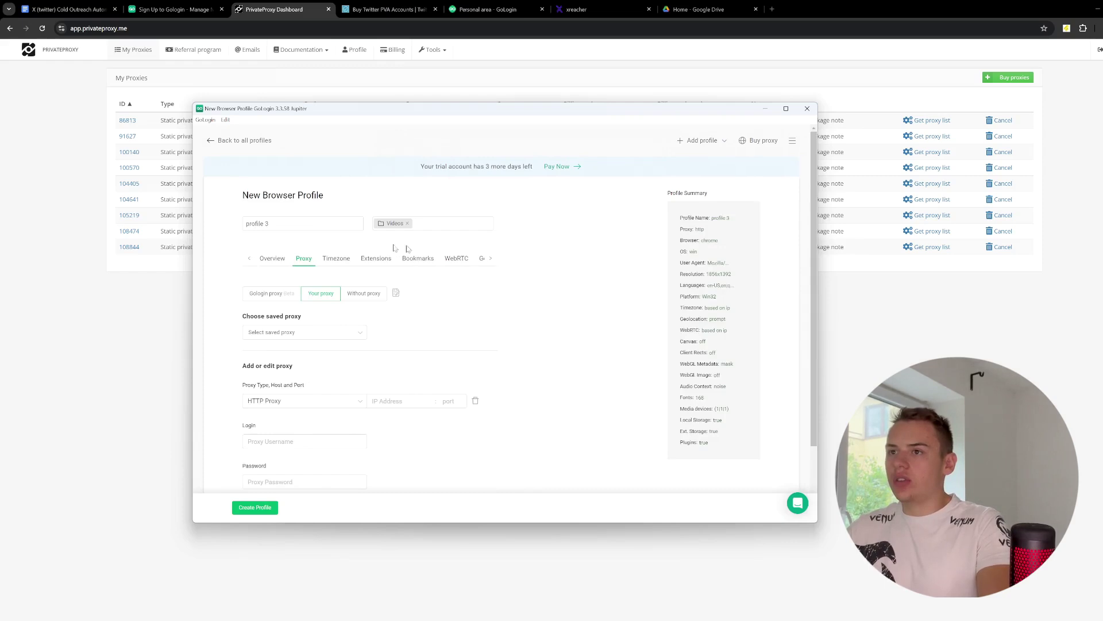
left_click_drag(288, 220, 217, 230)
type("account3")
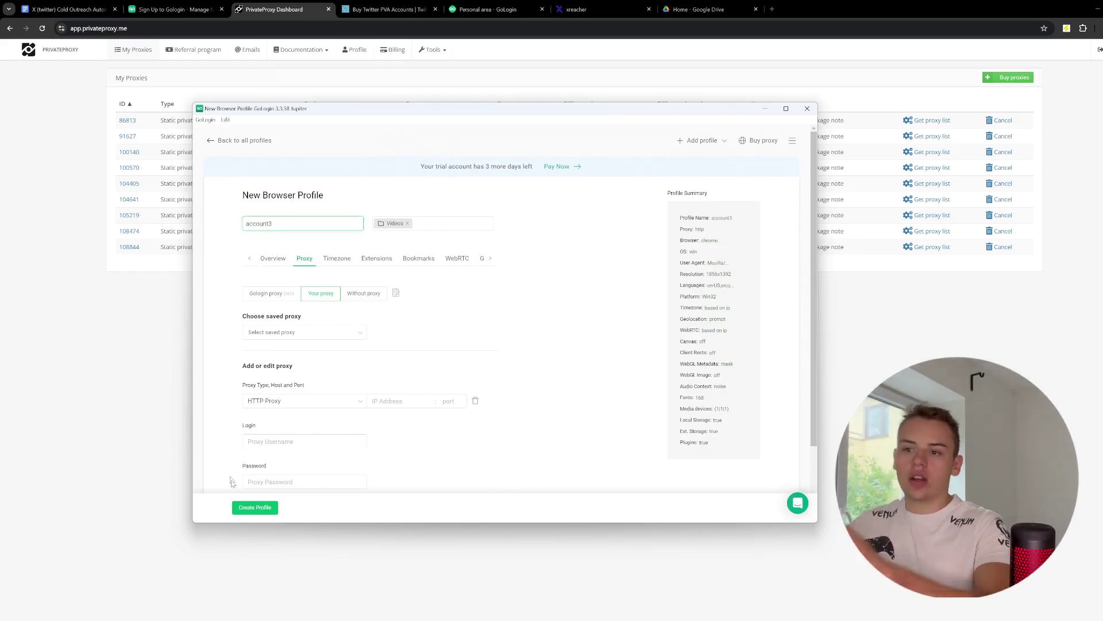
left_click(248, 508)
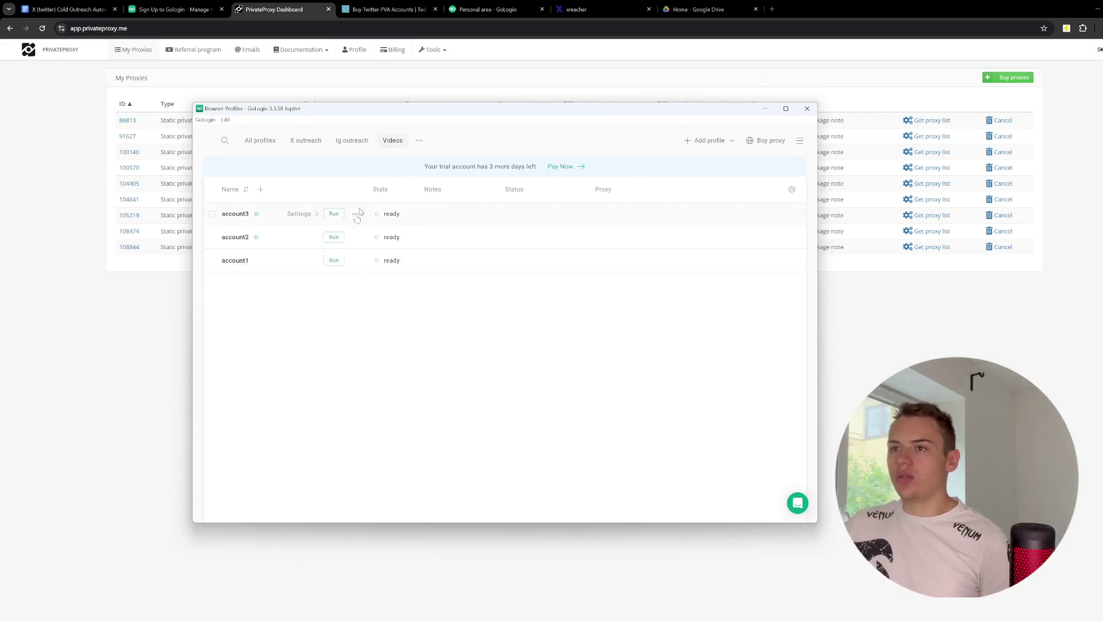
Run account2's browser, load x.com, and allow the firewall network access prompt.
left_click(334, 237)
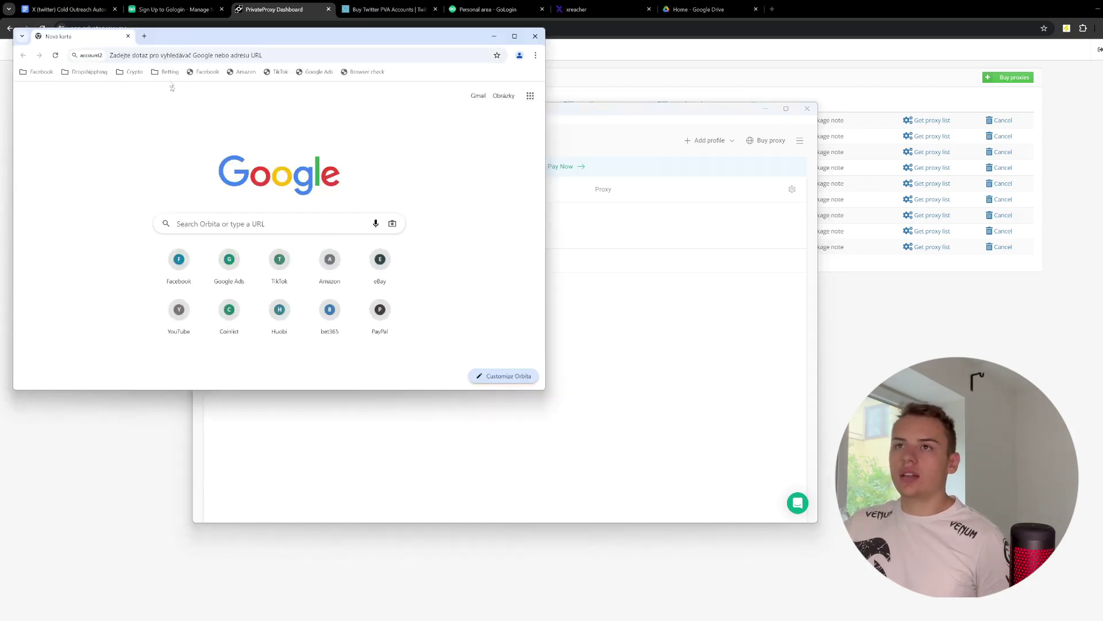
left_click(167, 54)
type("x.com")
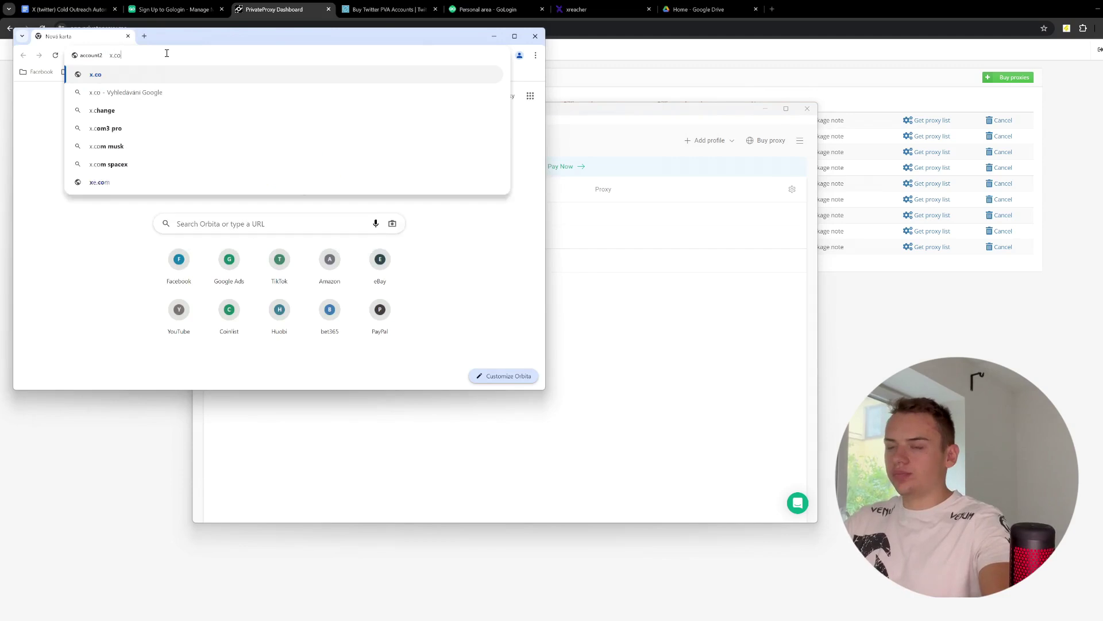
key("Return")
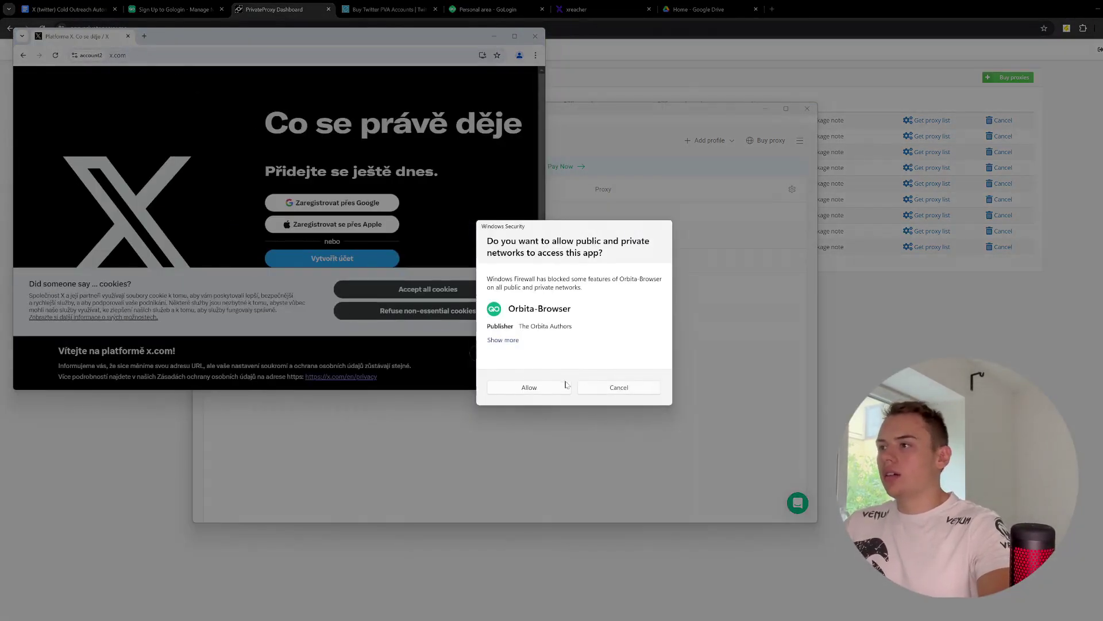
left_click(566, 390)
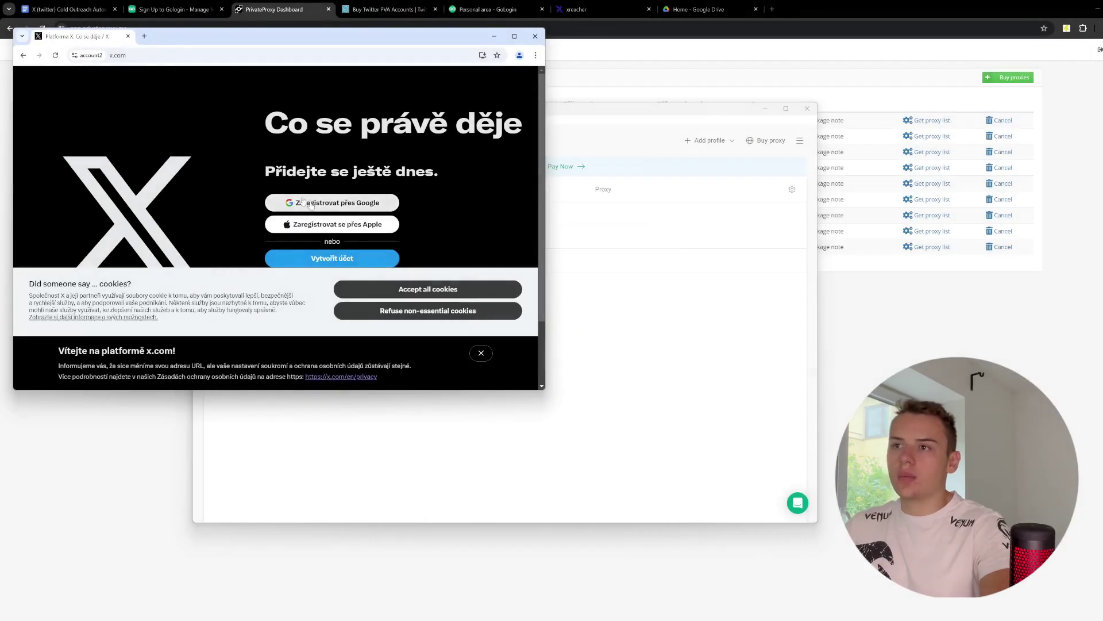
scroll(276, 144, "down", 2)
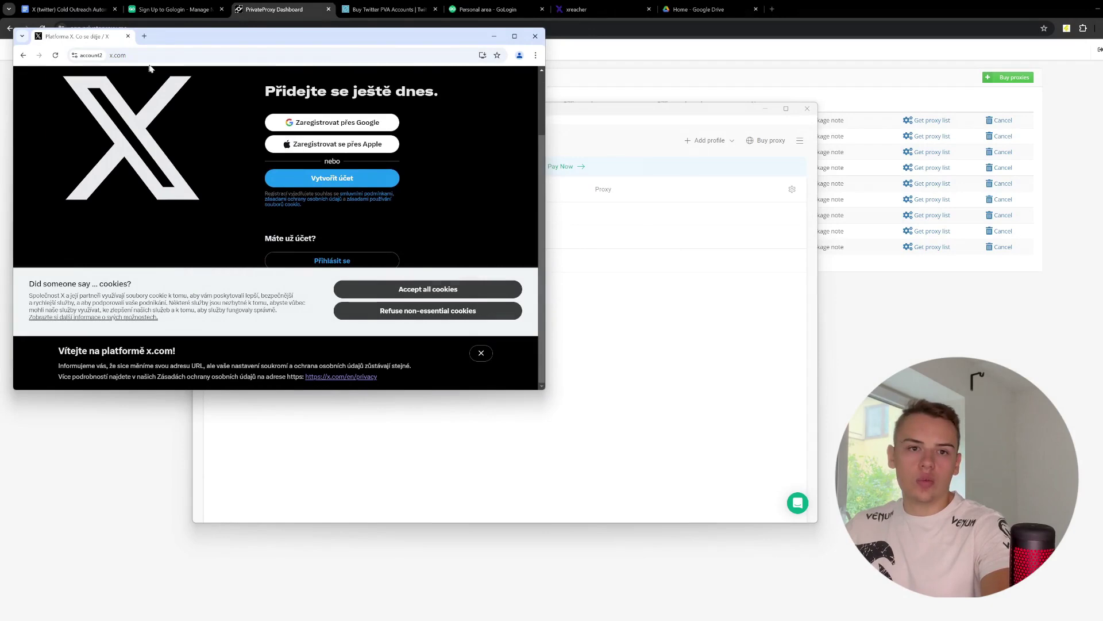
left_click(143, 36)
View the main X account's profile page, then go back to the Docs guide.
key("alt+Tab")
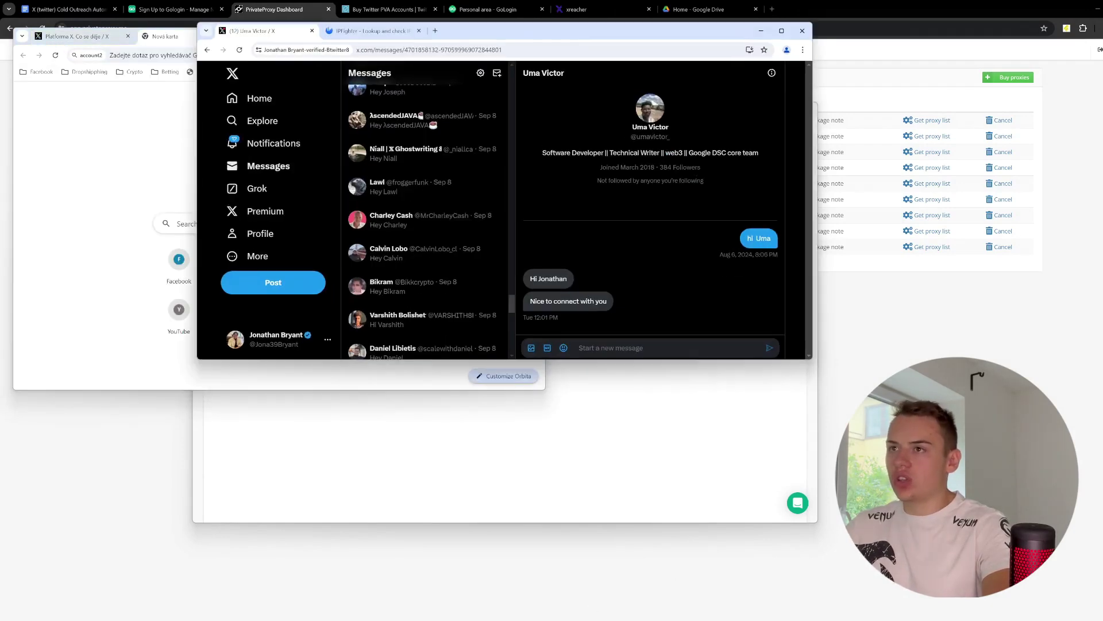
left_click(277, 239)
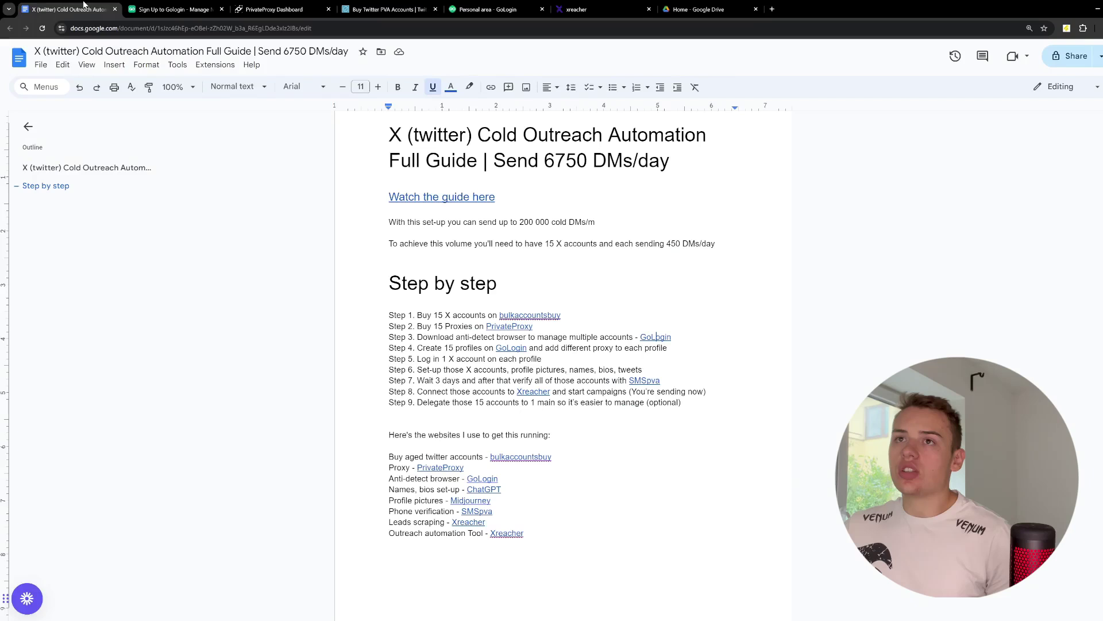
left_click(68, 10)
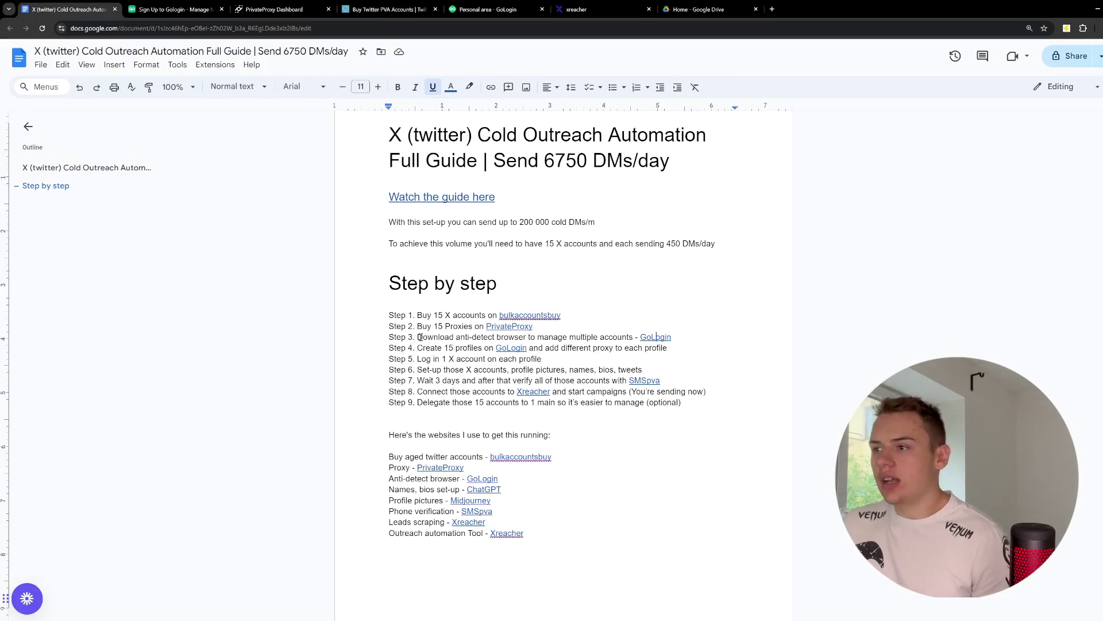
Highlight and review the Step 3 through Step 6 lines of the guide.
left_click_drag(419, 338, 636, 335)
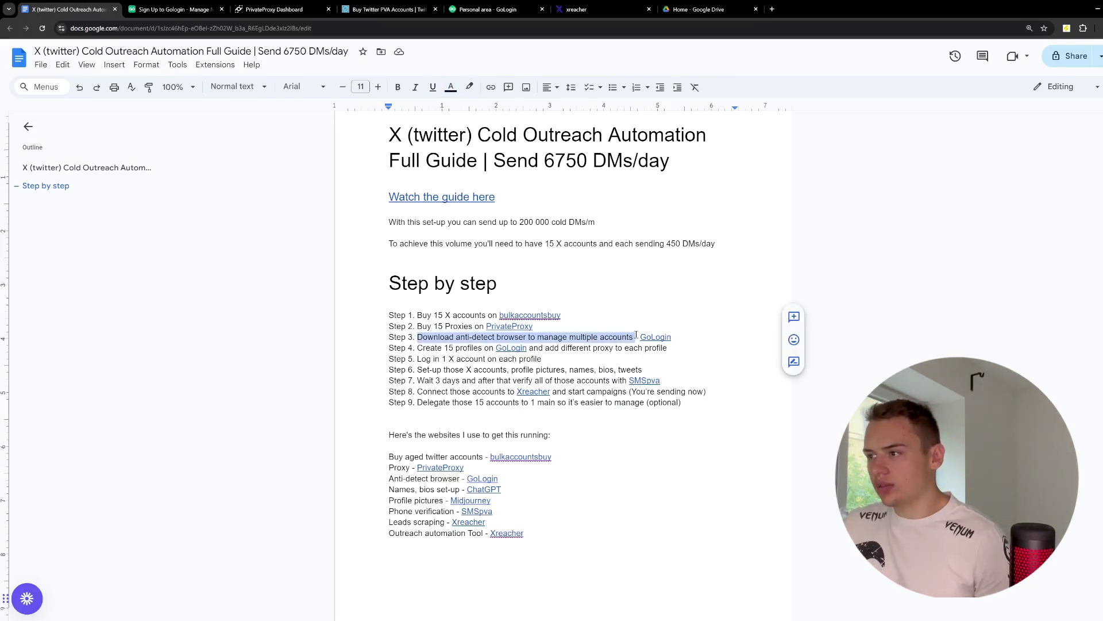
left_click(636, 335)
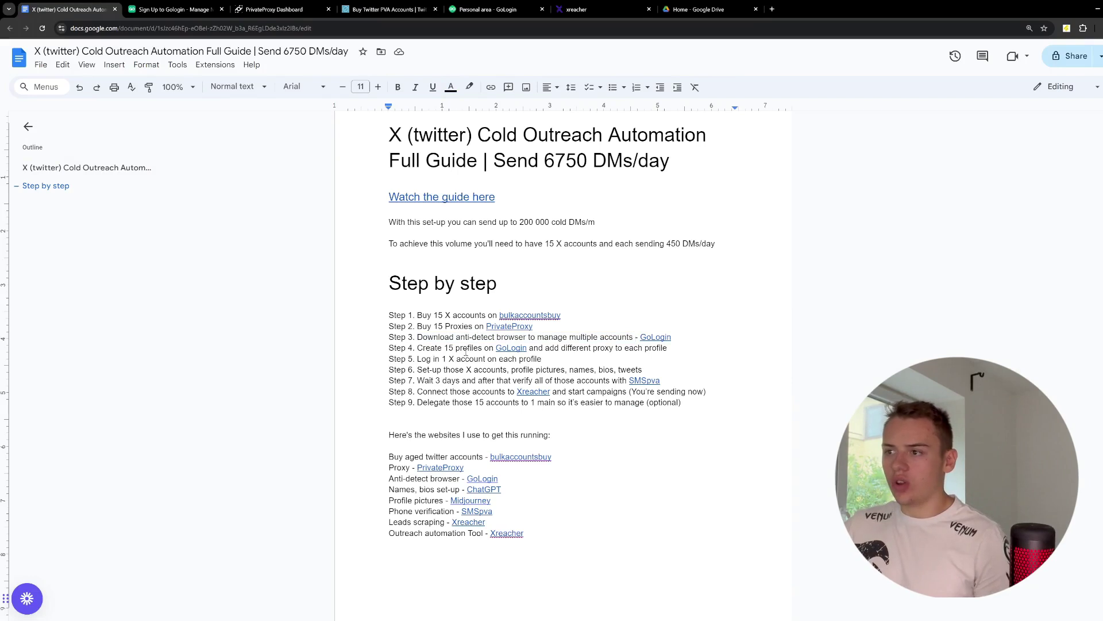
left_click_drag(420, 339, 418, 348)
left_click(418, 348)
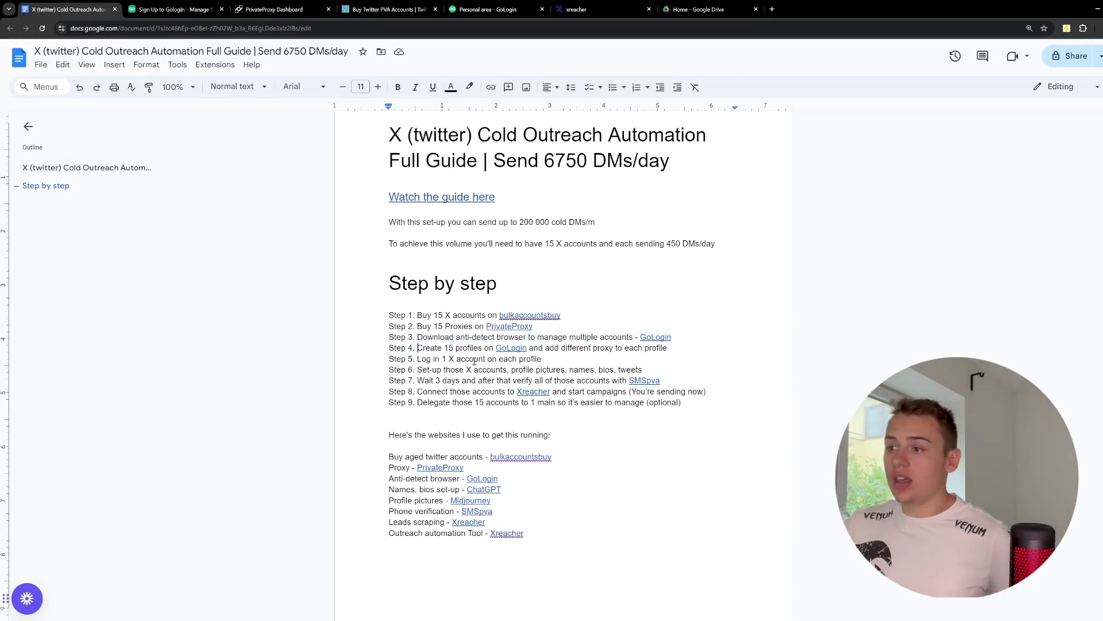
triple_click(488, 372)
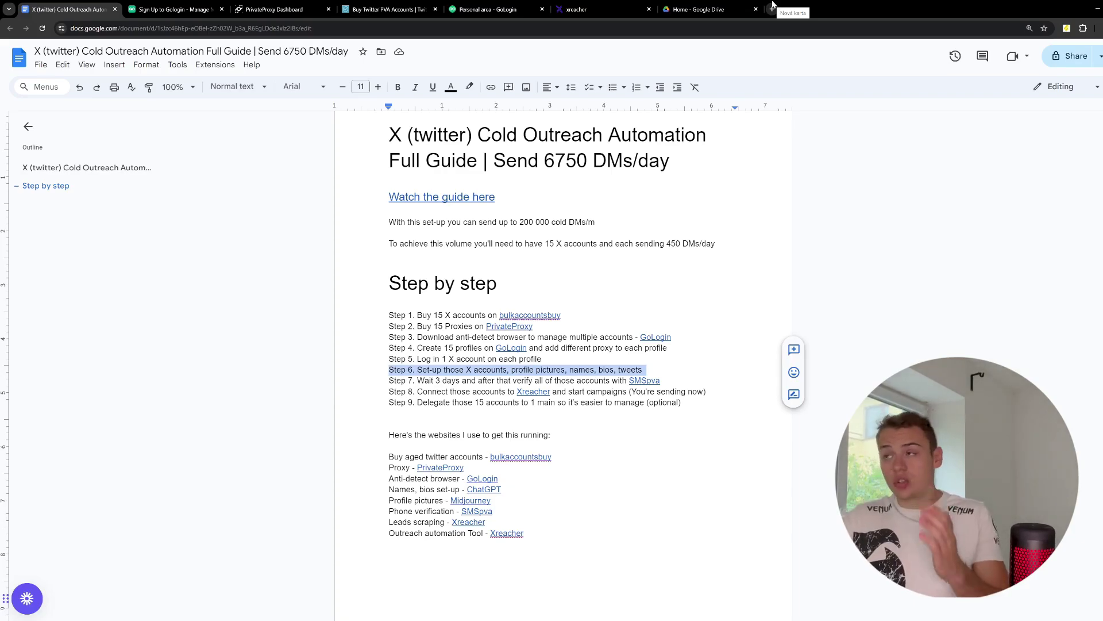
Open midjourney.com in a new browser tab.
left_click(771, 8)
type("mid")
key("Return")
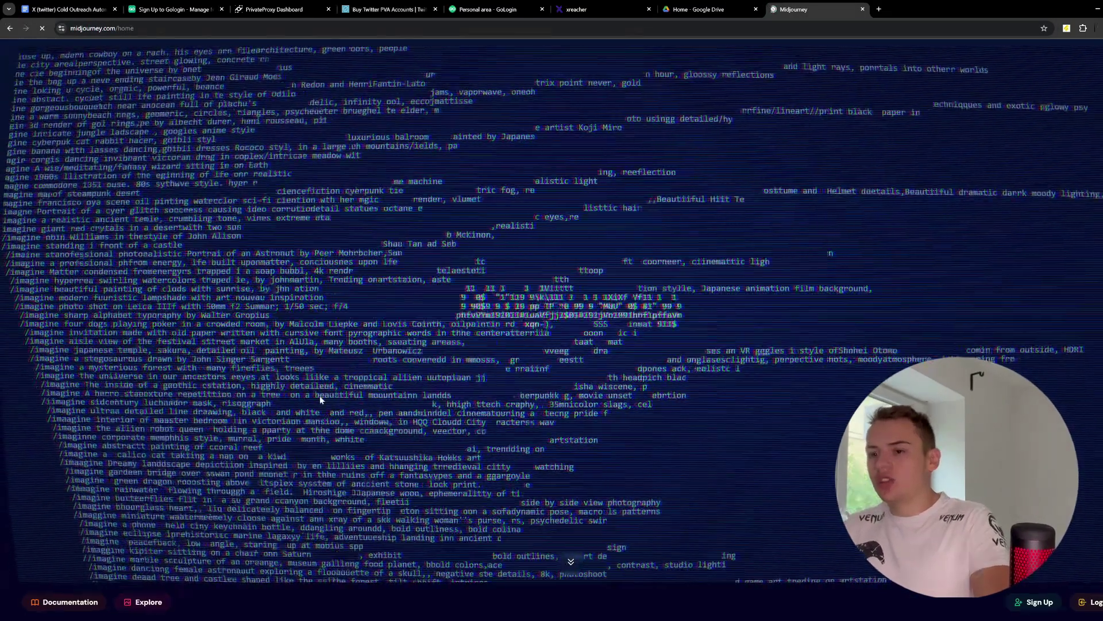
Sign in to Midjourney with the first Google account.
scroll(575, 345, "down", 5)
scroll(824, 361, "up", 5)
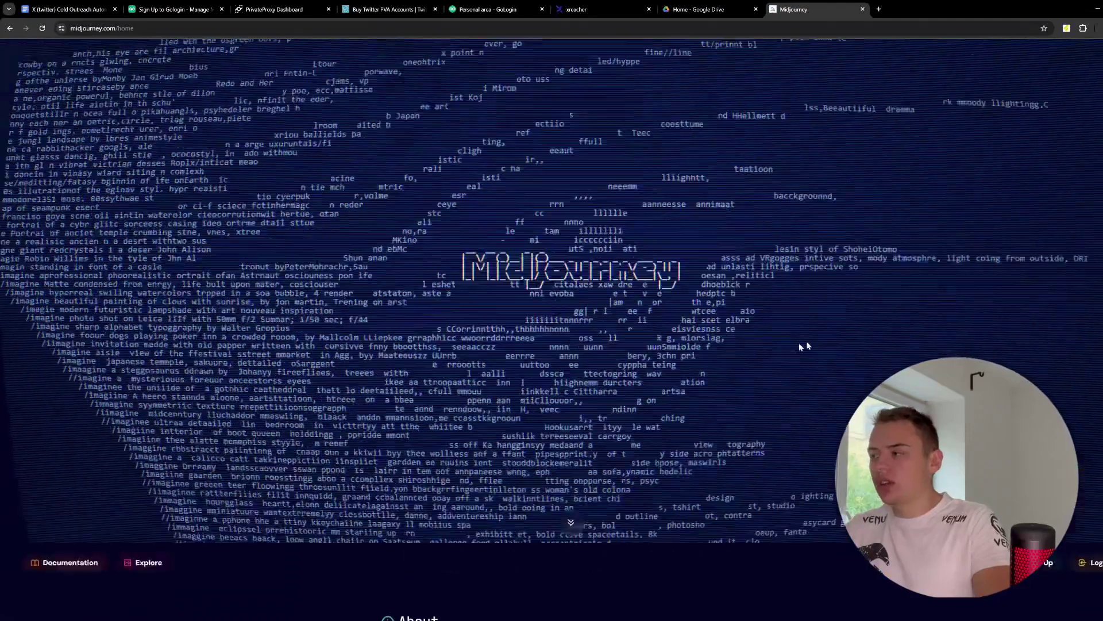
left_click(1089, 601)
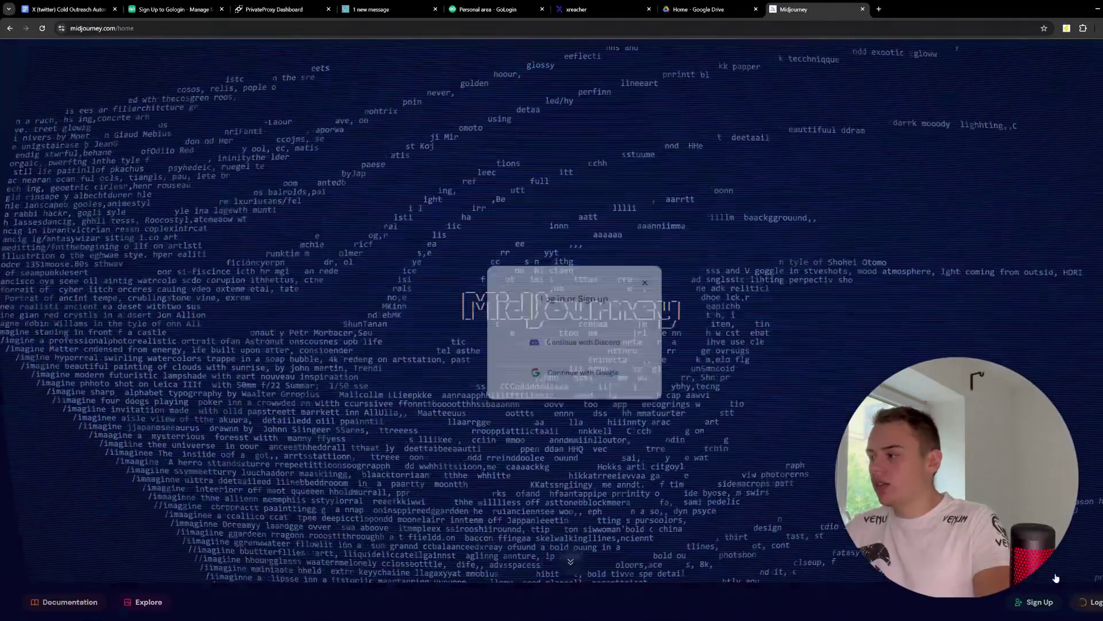
left_click(554, 374)
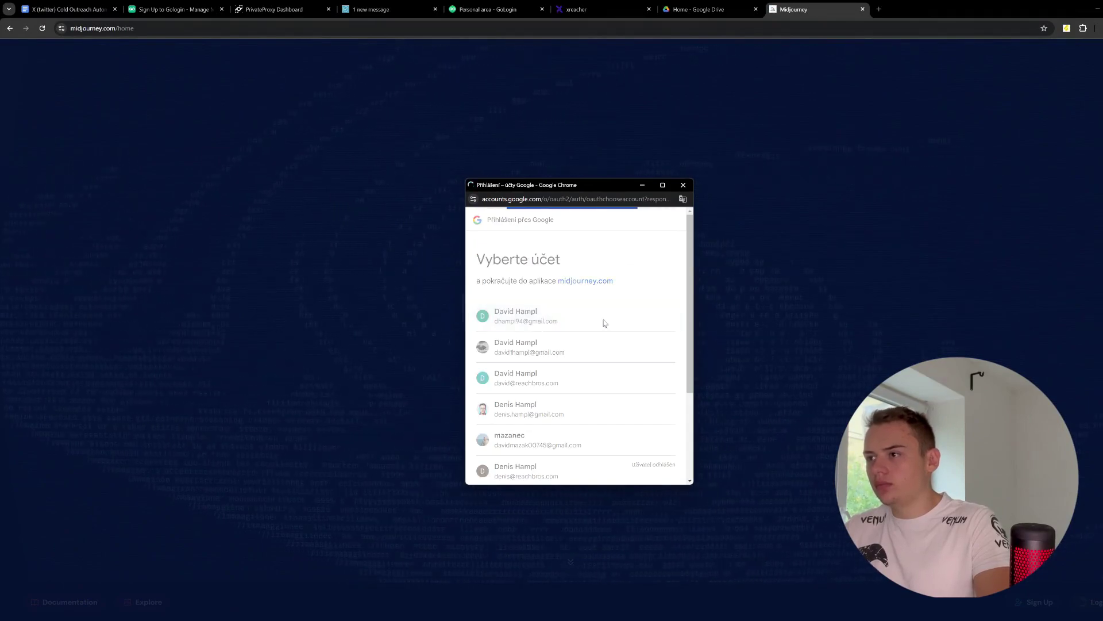
left_click(603, 323)
left_click(638, 410)
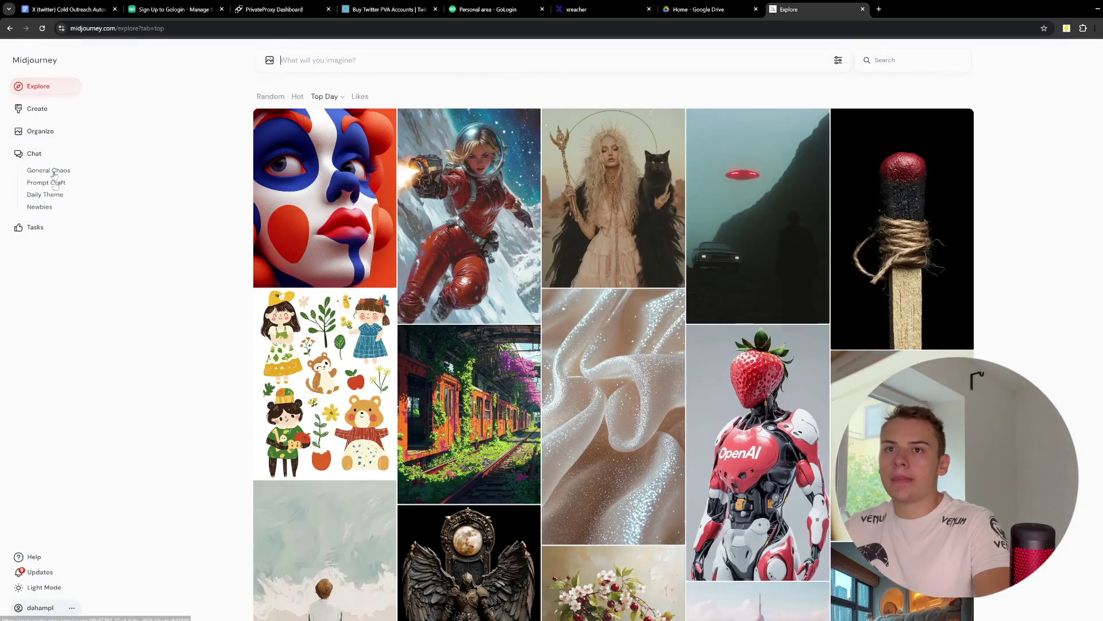
Browse your generated 'man in his 30s' portraits on the Create page.
left_click(37, 108)
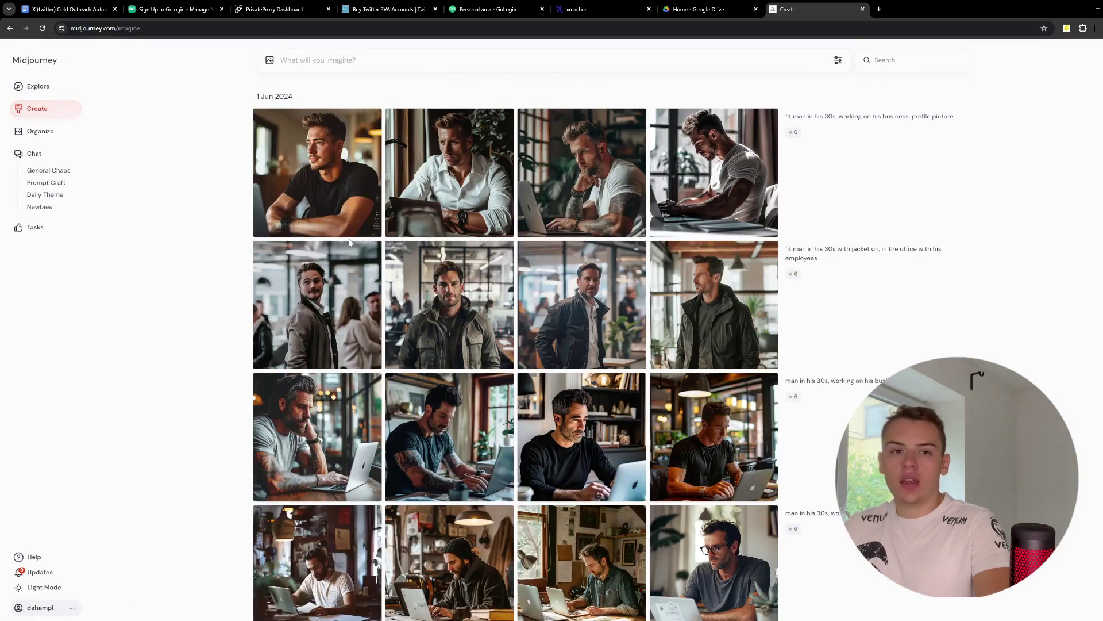
scroll(575, 356, "down", 9)
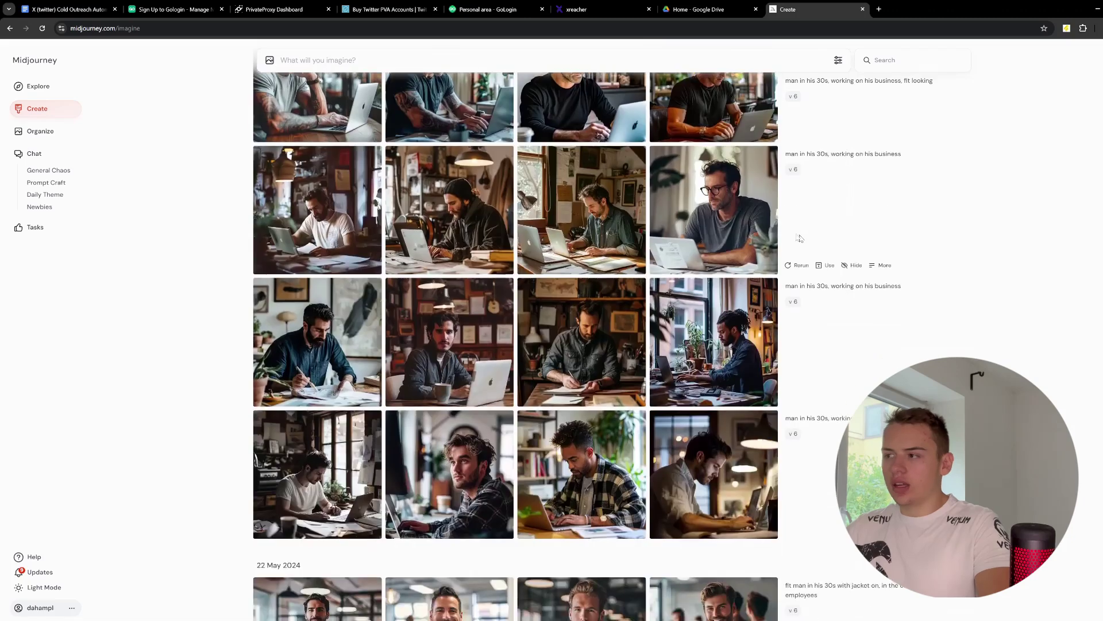
scroll(677, 269, "up", 6)
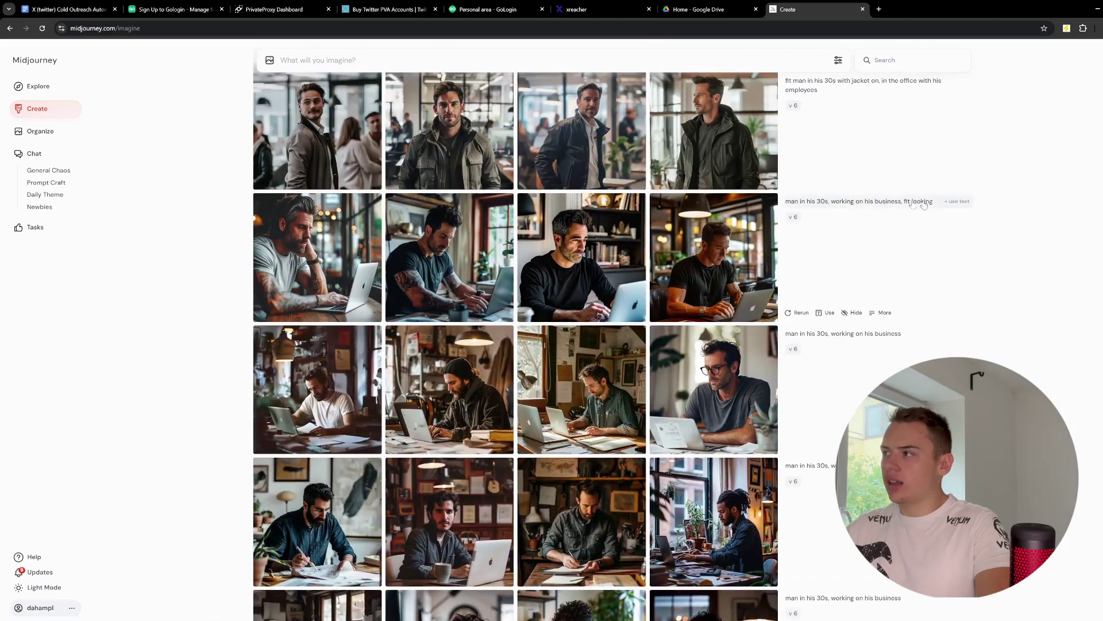
scroll(862, 253, "down", 2)
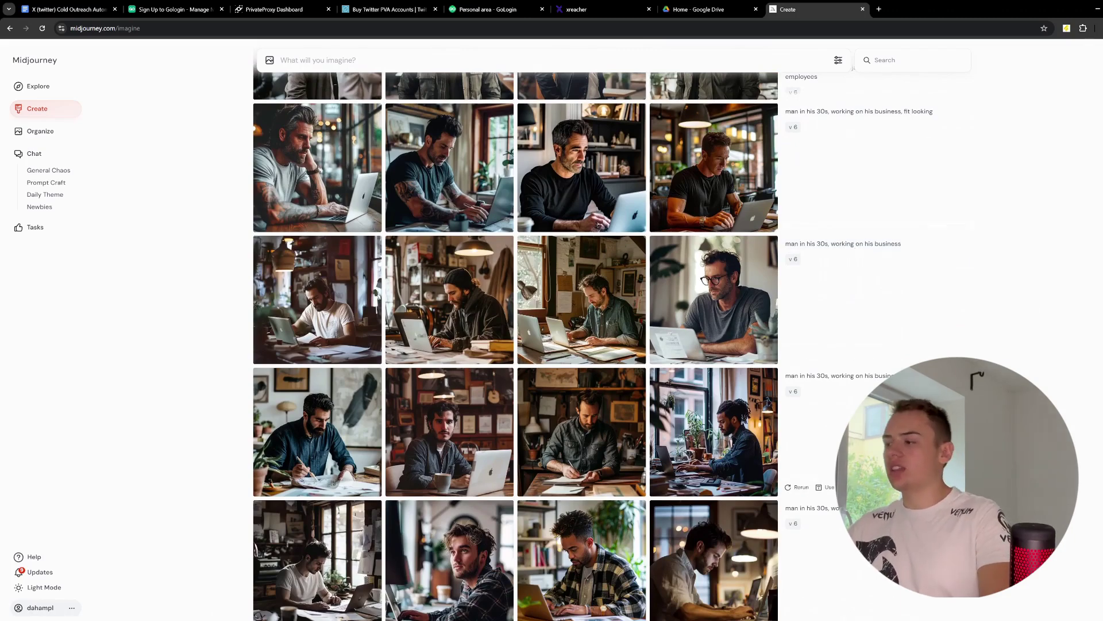
scroll(713, 339, "down", 4)
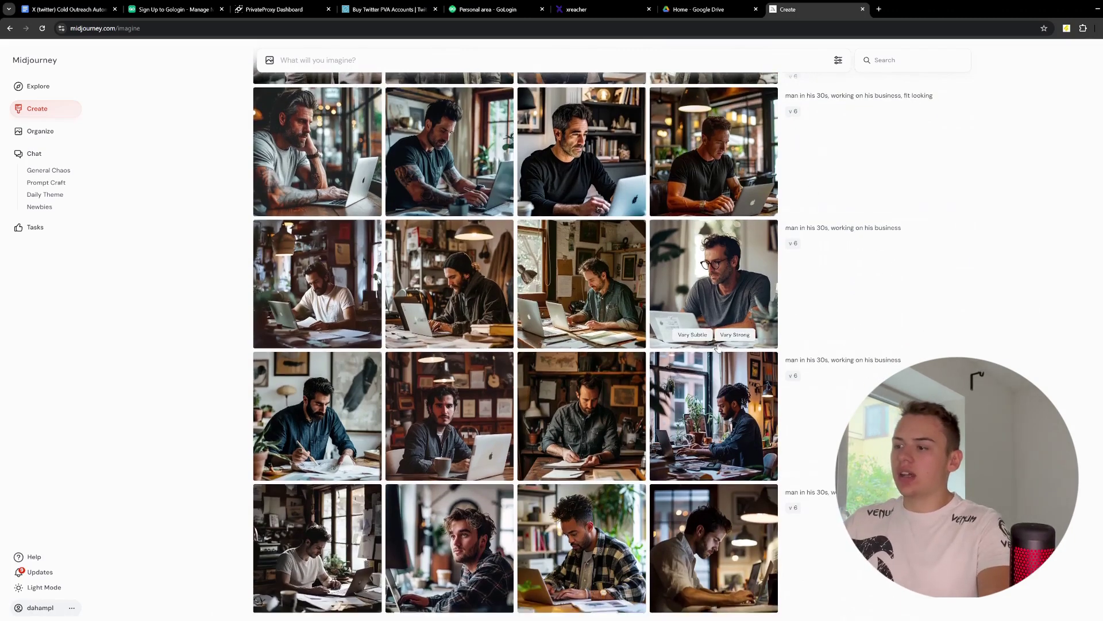
scroll(619, 409, "down", 6)
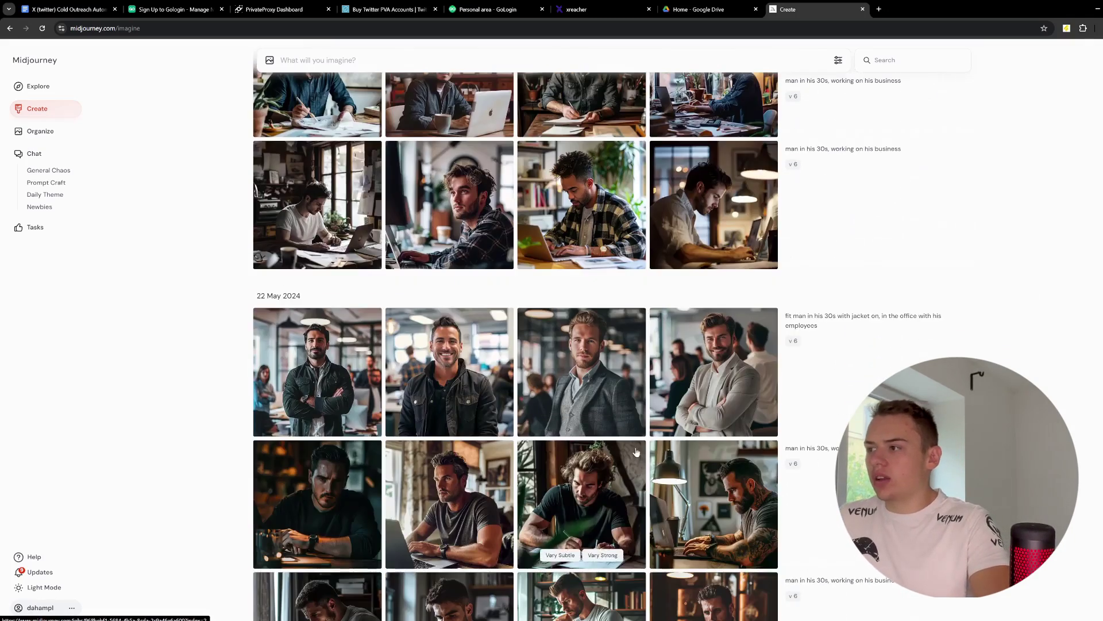
scroll(798, 397, "up", 10)
scroll(797, 396, "up", 5)
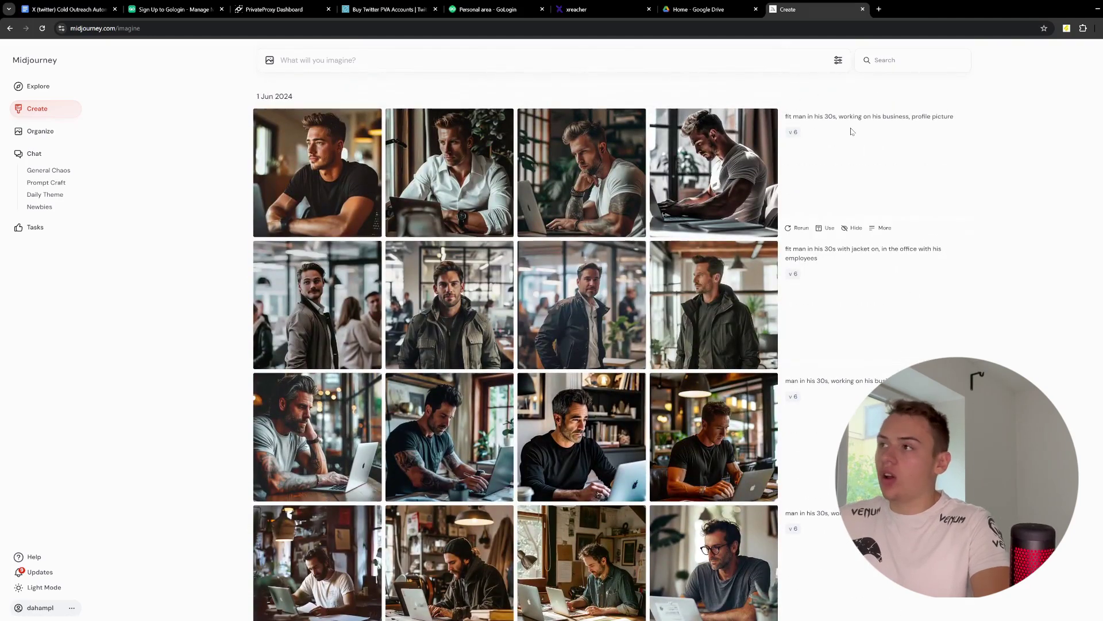
mouse_move(765, 141)
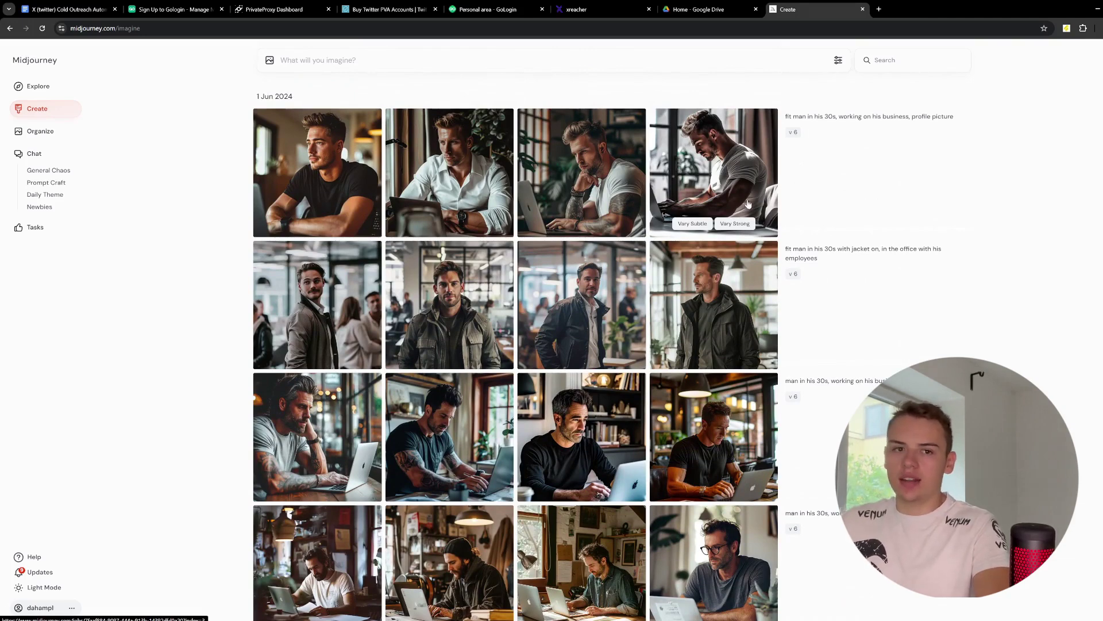
mouse_move(750, 361)
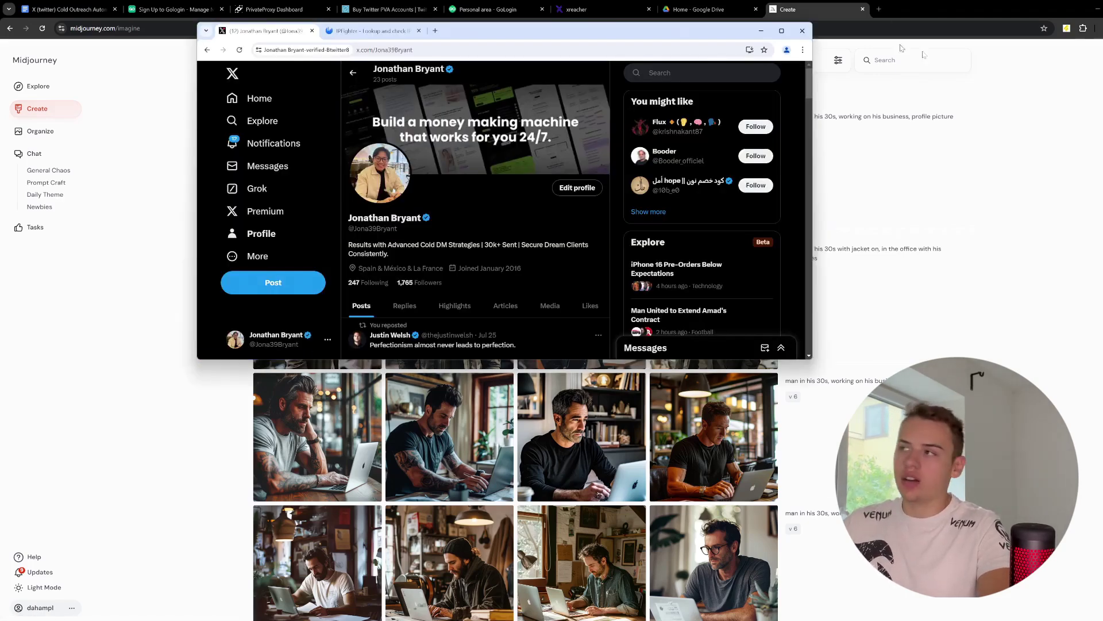
Open the Canva website in a new tab.
left_click(879, 10)
type("ca")
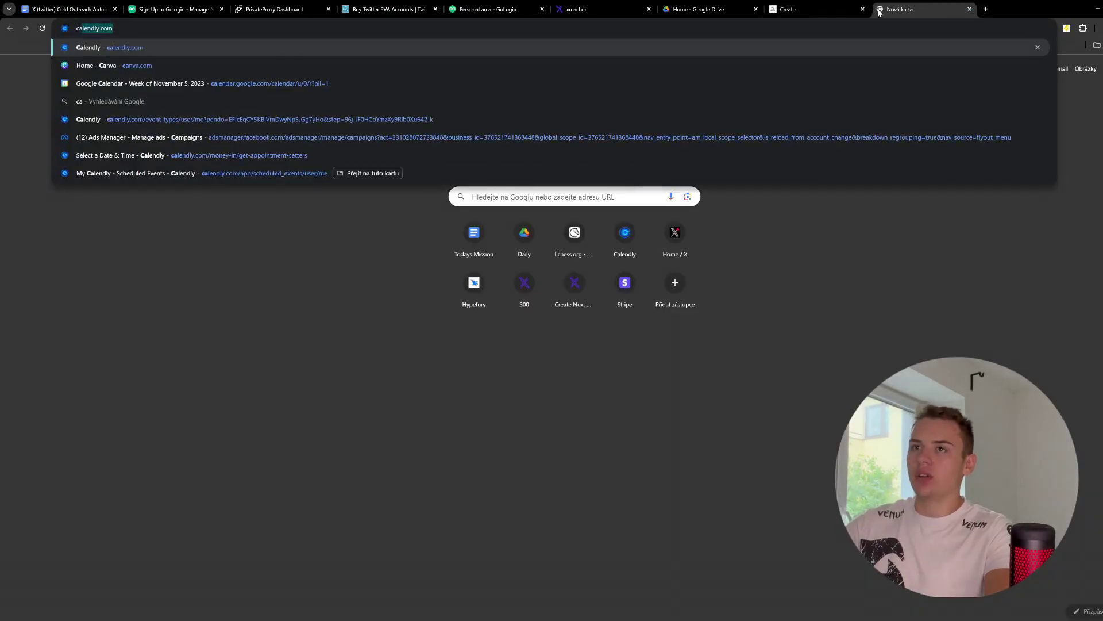
type("nva")
key("Return")
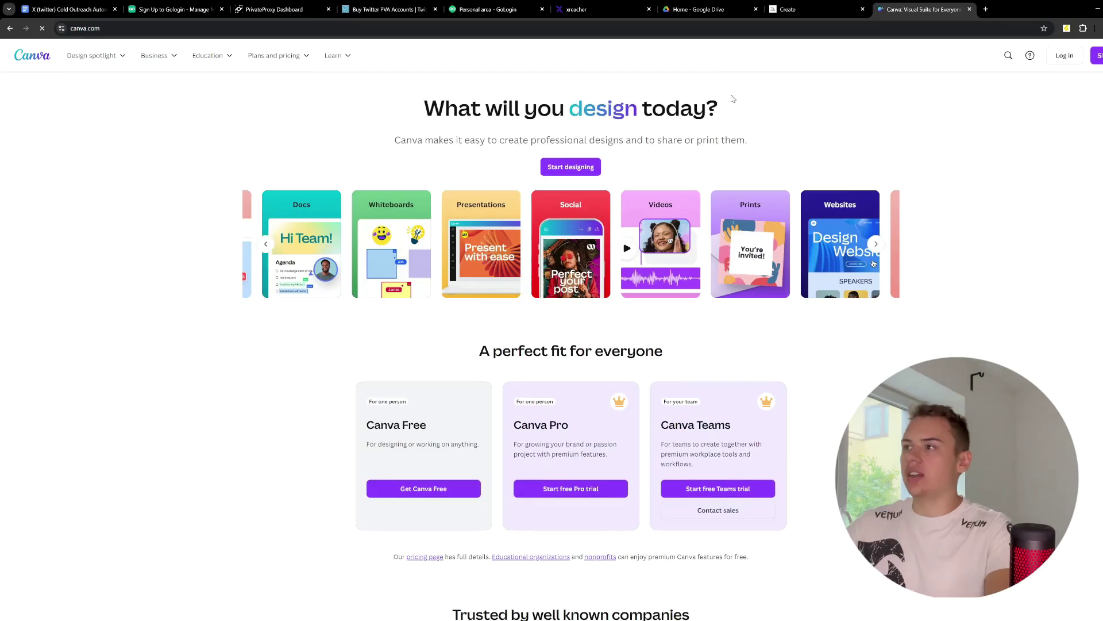
Check the X profile's display name and bio.
key("alt+Tab")
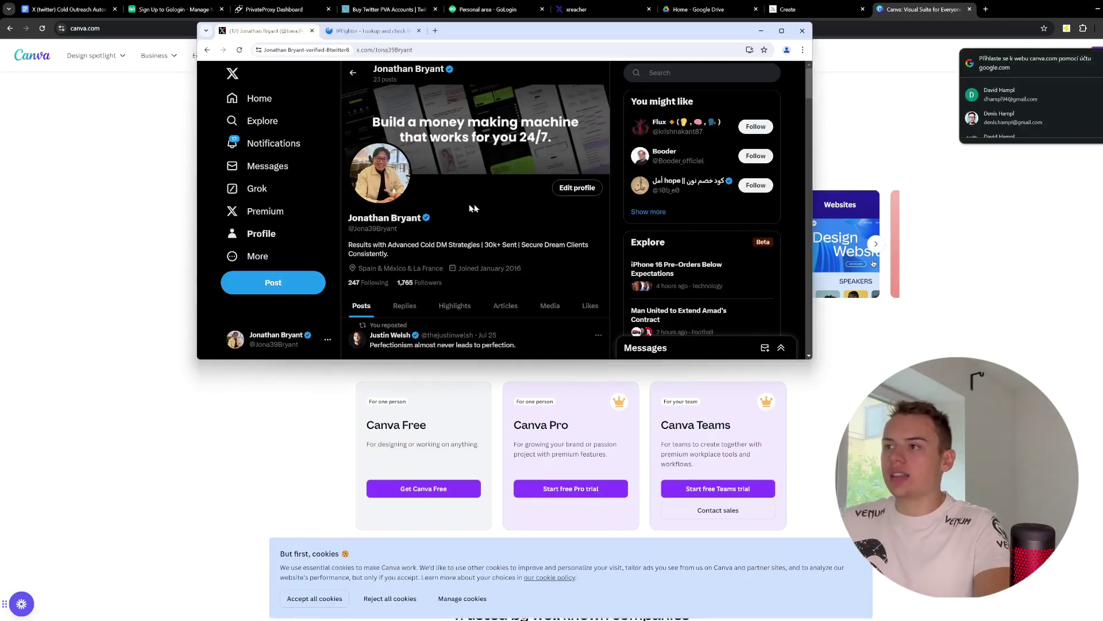
triple_click(384, 253)
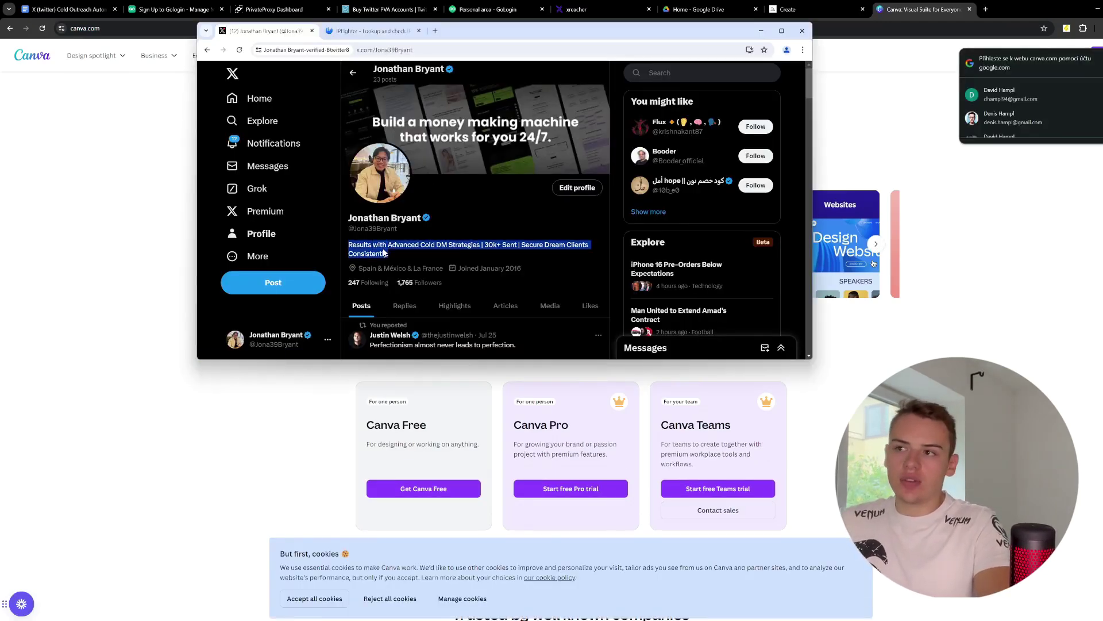
triple_click(398, 219)
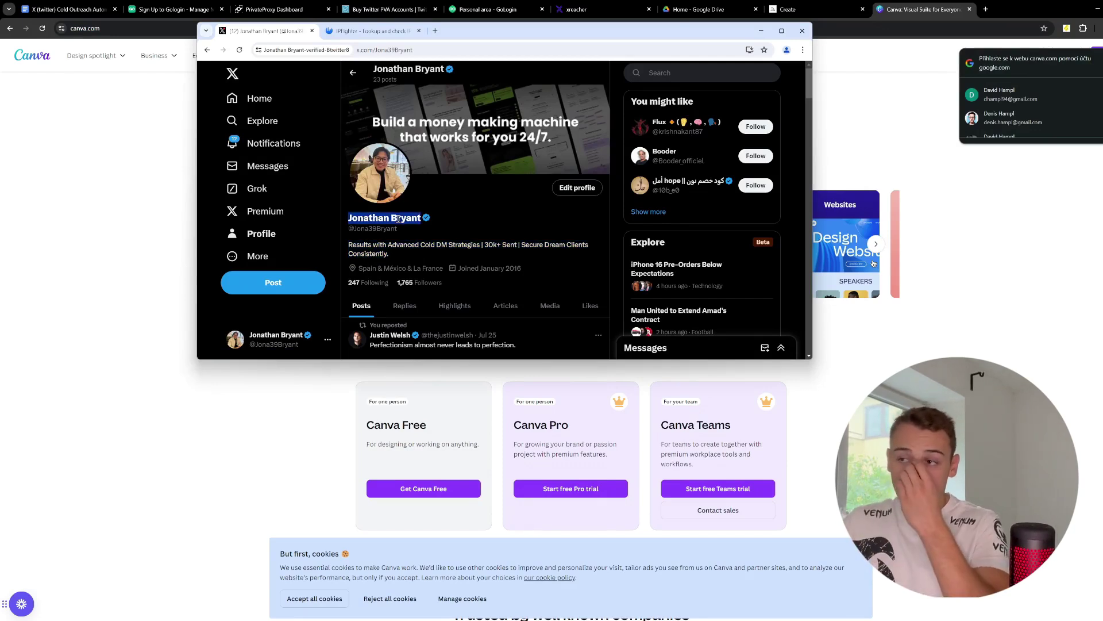
left_click(463, 281)
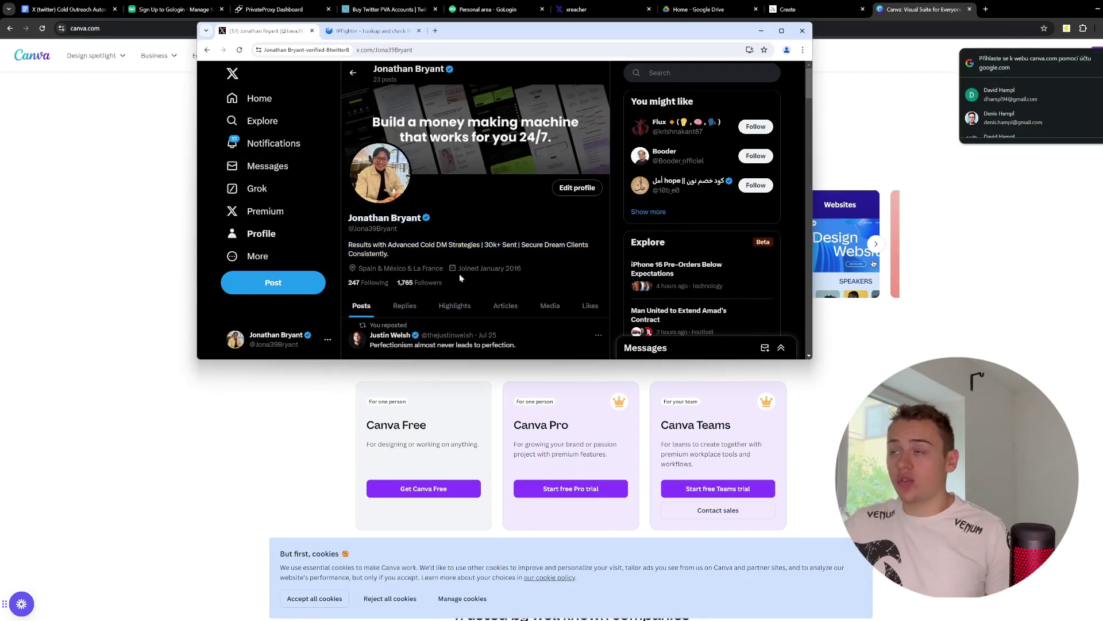
Open smmlite.com in a new tab.
left_click(986, 9)
type("sk")
key("BackSpace")
key("BackSpace")
type("m")
key("Return")
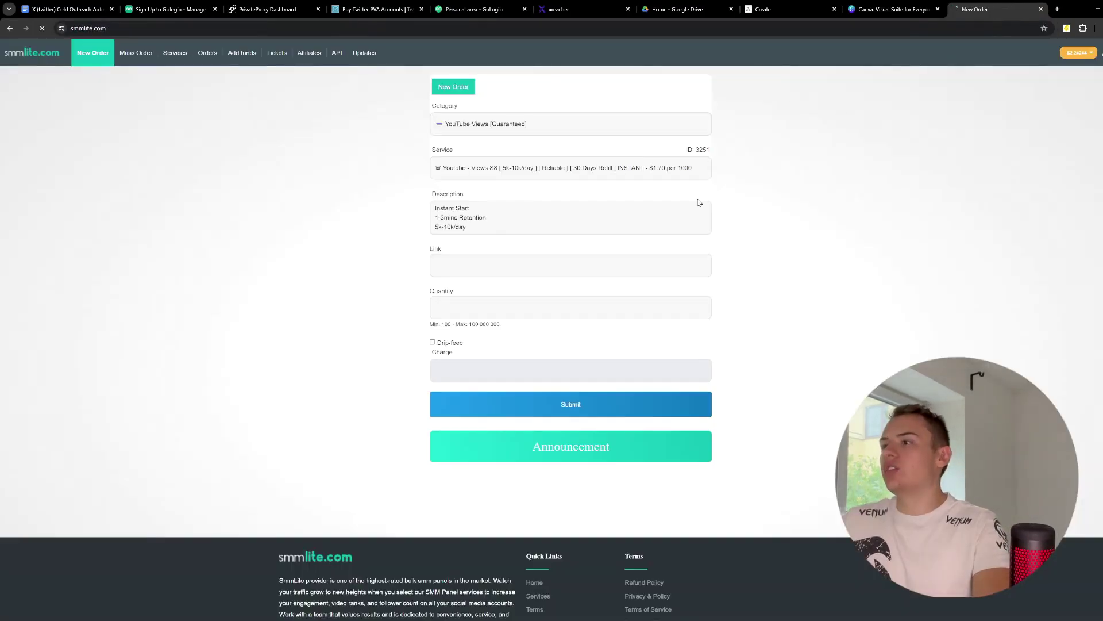
Set the order to Twitter [ Followers ] and UK/US Followers [FEMALE] at $0.78/1000.
left_click(499, 171)
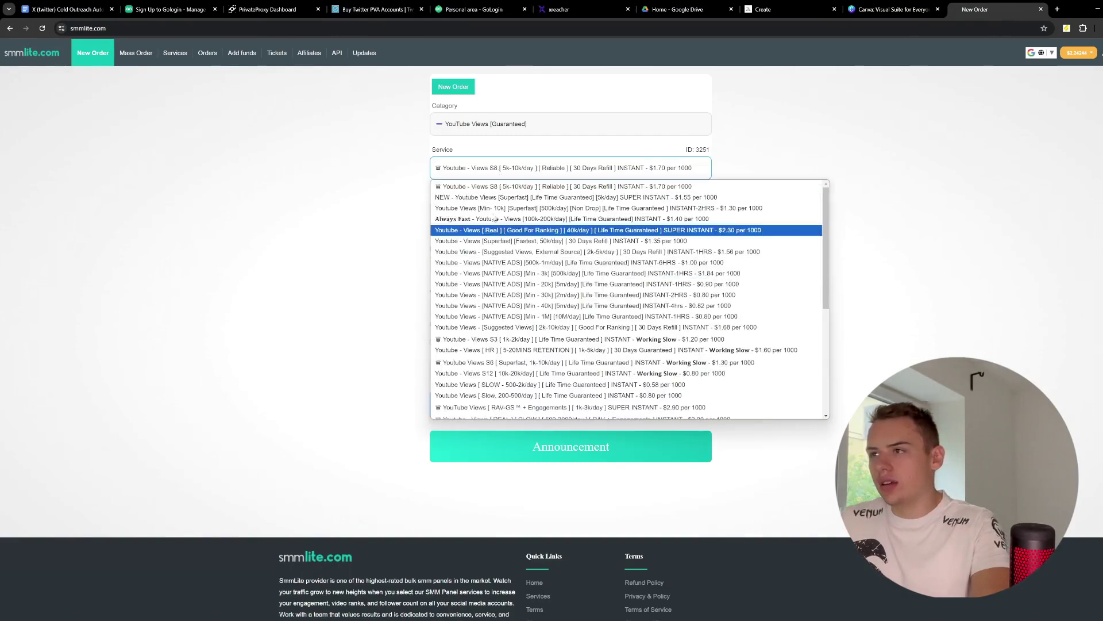
left_click(499, 123)
scroll(496, 266, "down", 3)
scroll(496, 266, "down", 12)
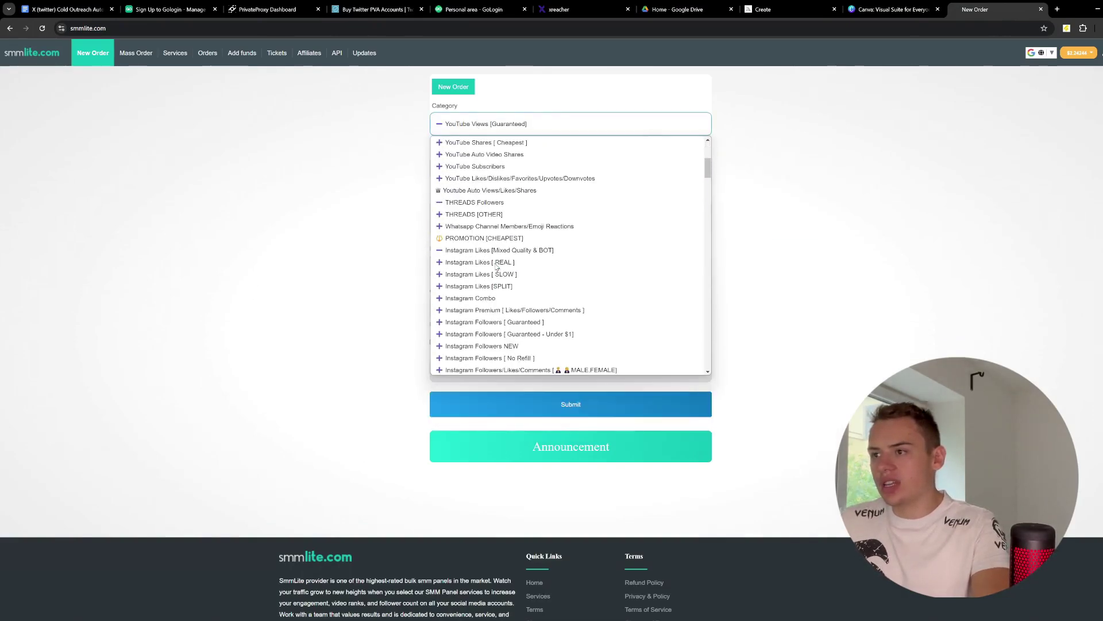
scroll(496, 264, "down", 15)
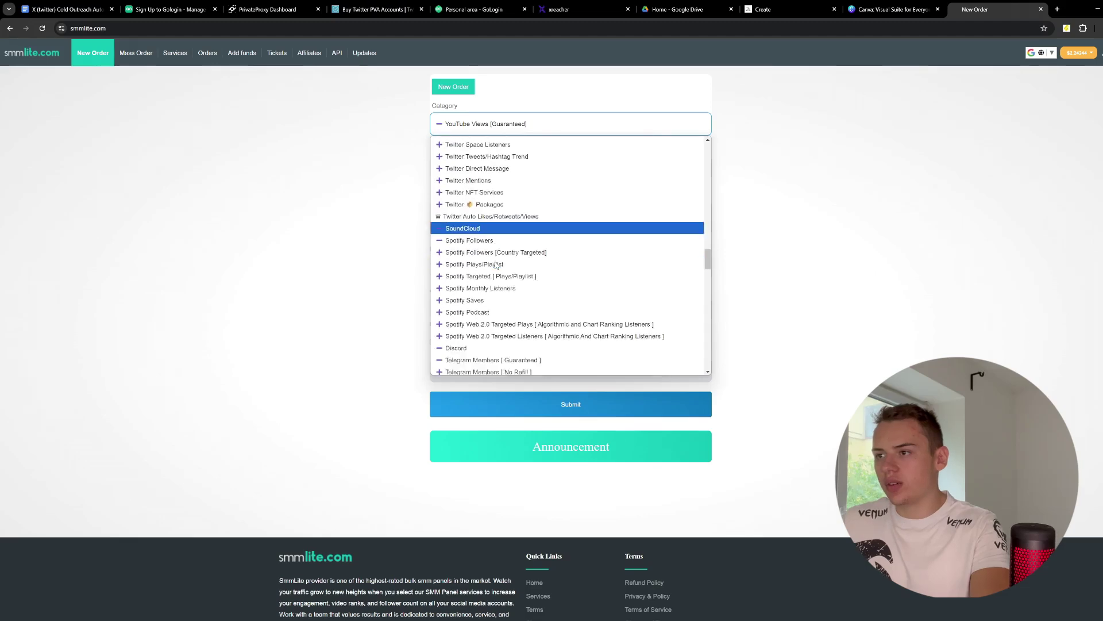
scroll(492, 260, "down", 5)
scroll(506, 257, "up", 20)
scroll(520, 253, "down", 5)
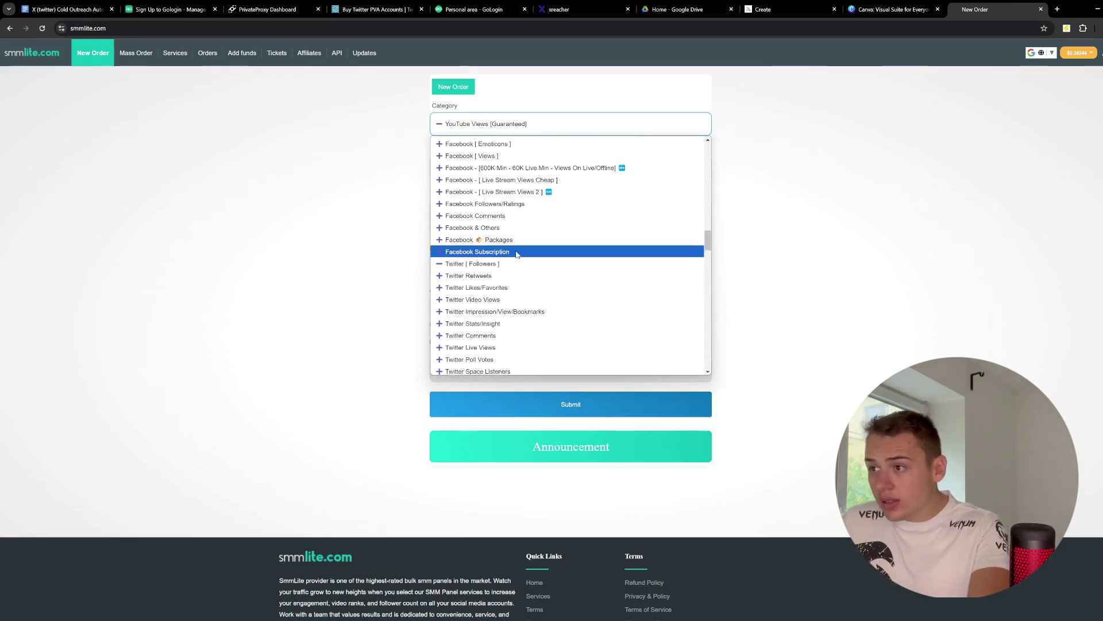
left_click(499, 174)
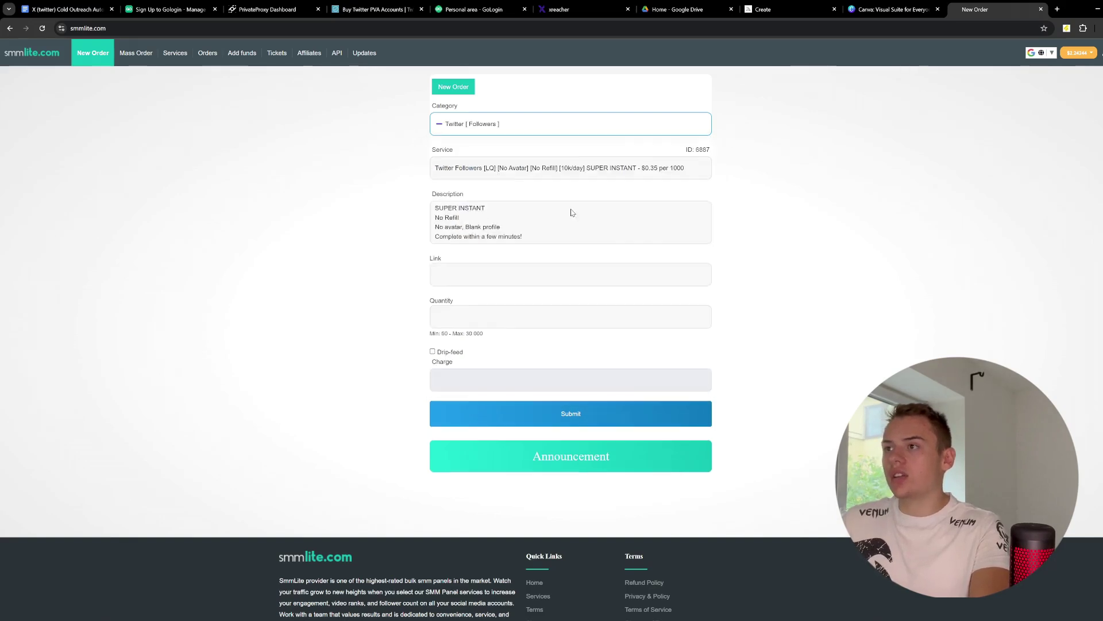
left_click(502, 172)
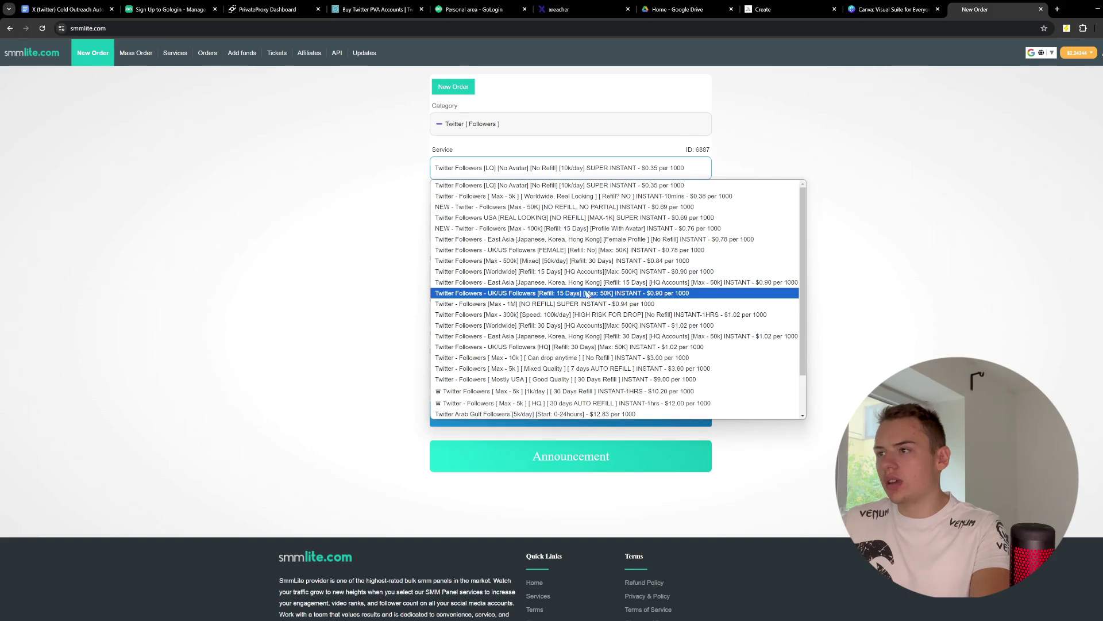
left_click(578, 253)
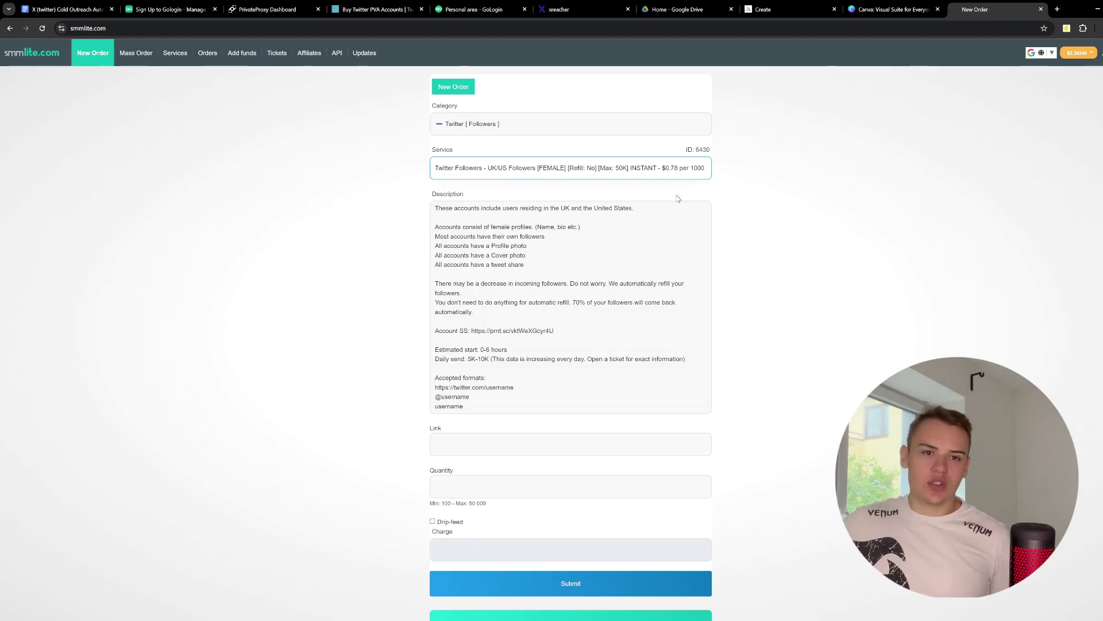
left_click(620, 169)
left_click(493, 166)
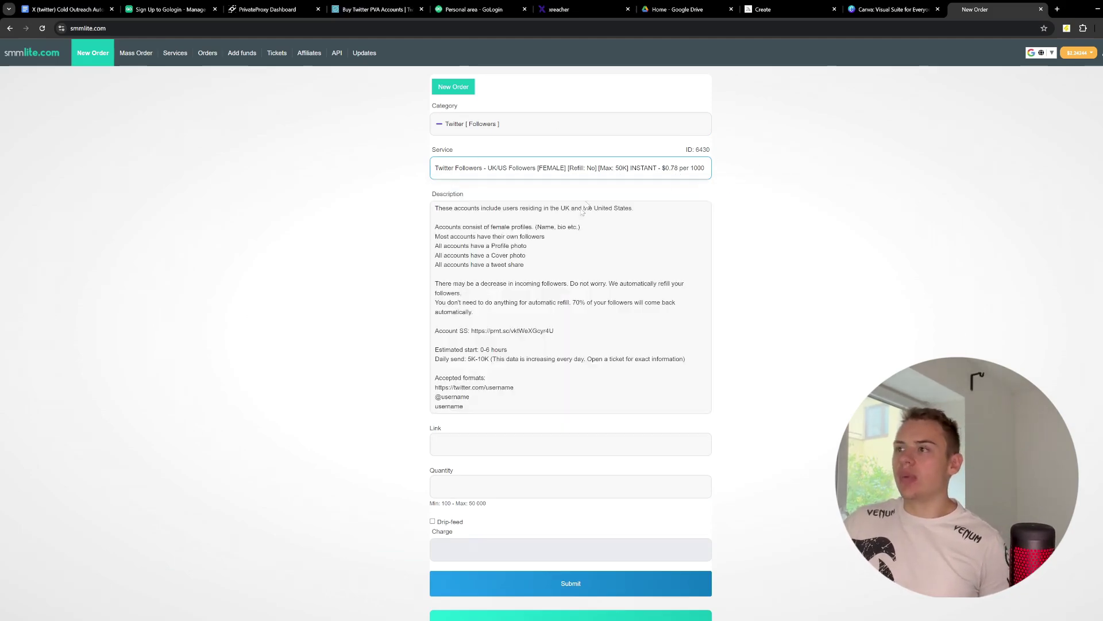
Return to the Google Docs outreach guide.
key("alt+Tab")
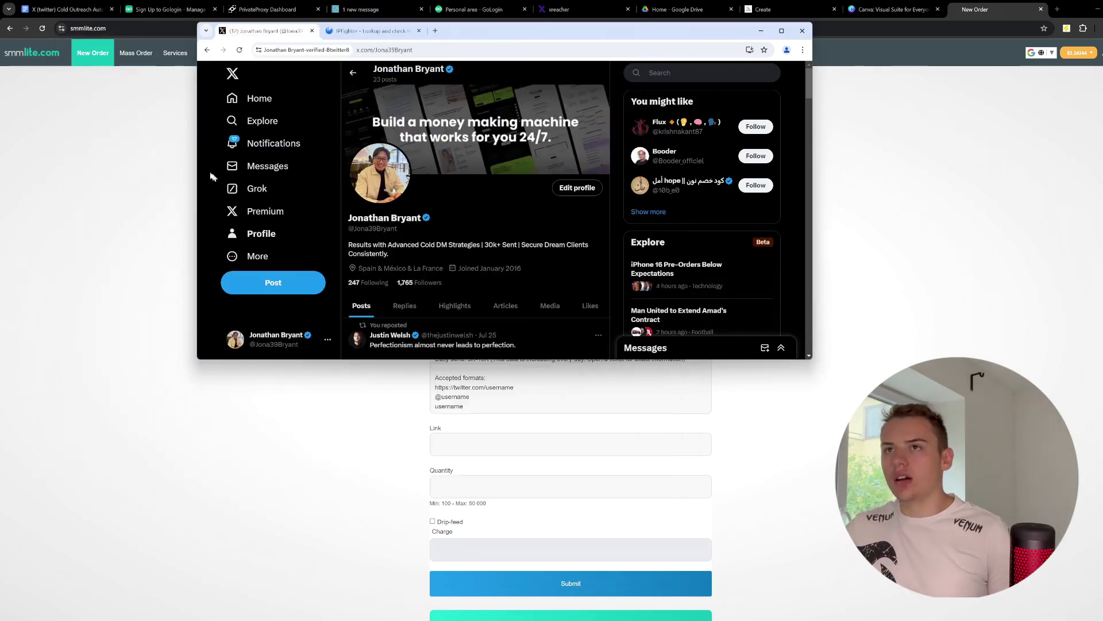
left_click(109, 81)
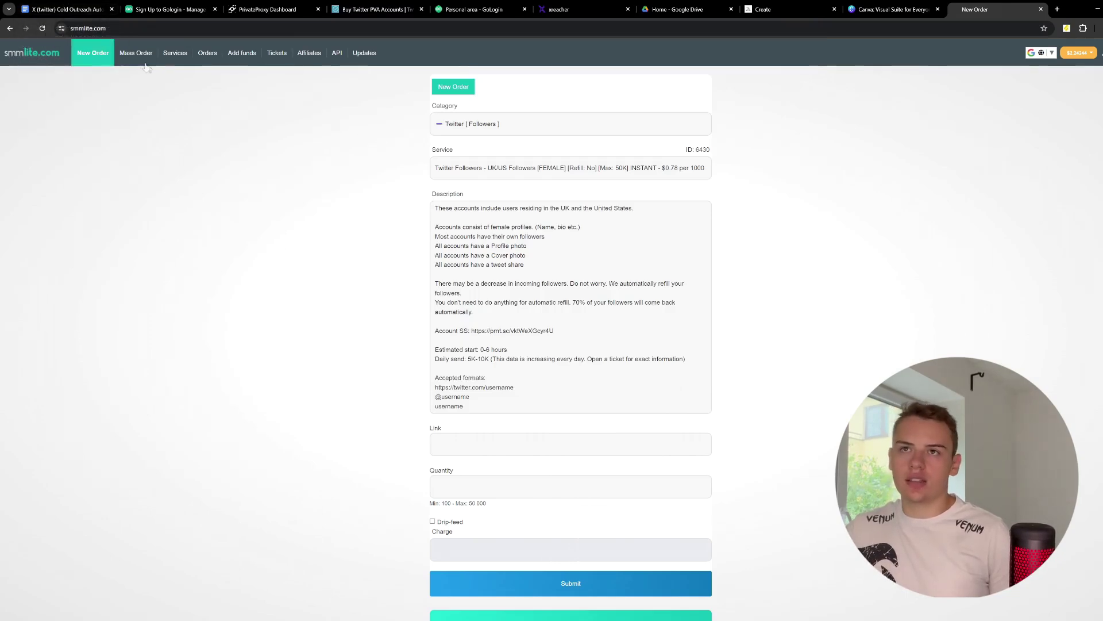
left_click(84, 8)
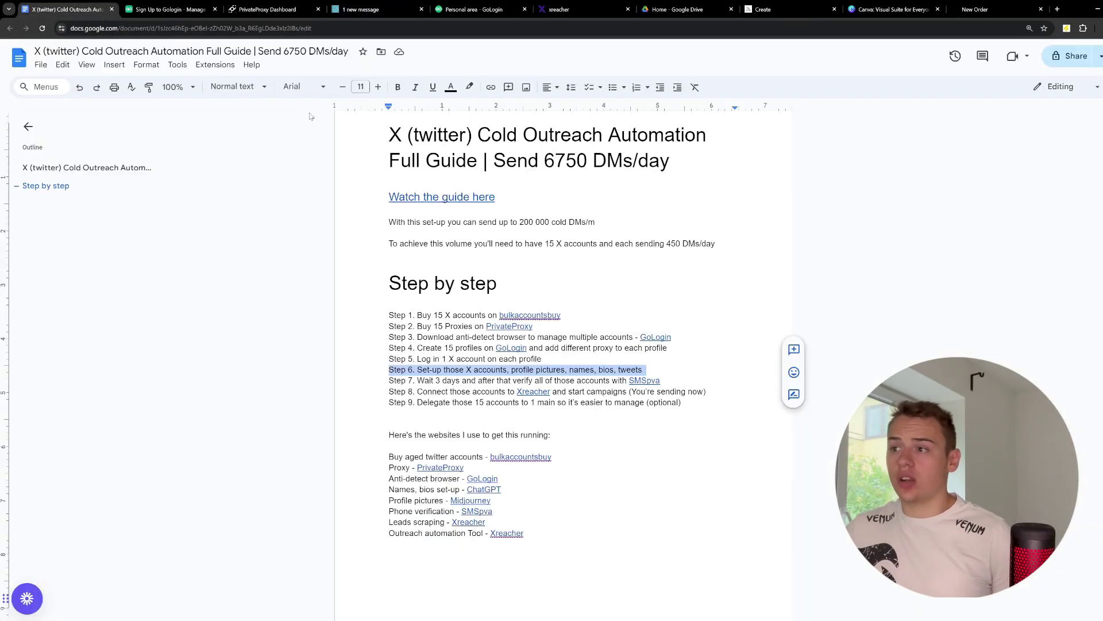
Open SMSpva from the guide's Step 7 link and dismiss its news announcement.
left_click(631, 381)
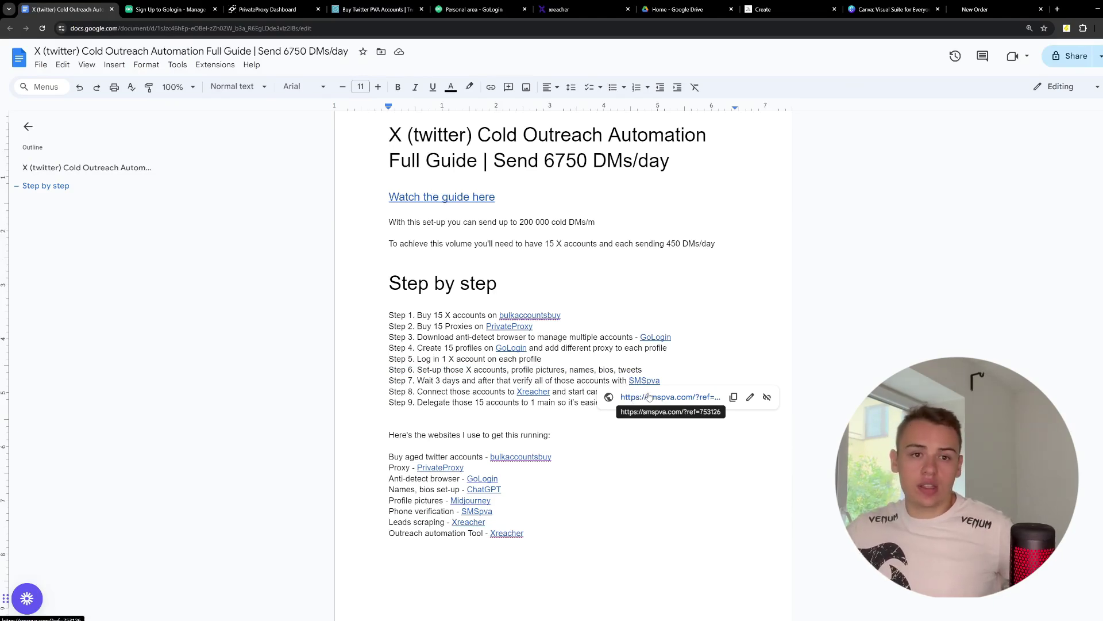
left_click(648, 397)
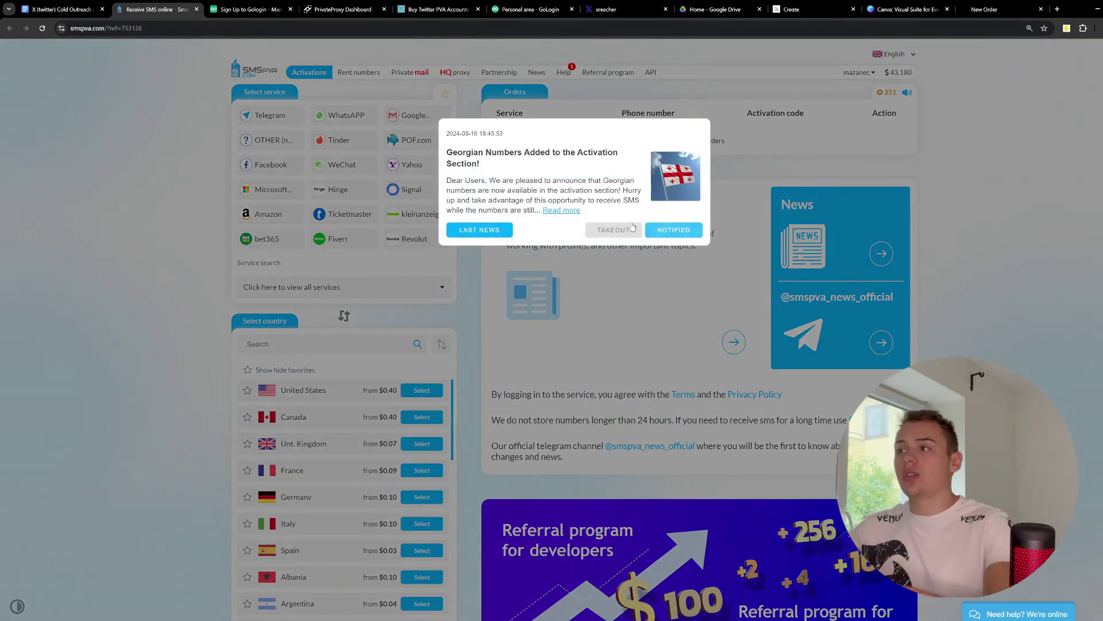
left_click(640, 231)
Buy a Spanish +34 number for X (Twitter) at $0.20 and copy it.
left_click(348, 289)
left_click(347, 290)
left_click(347, 291)
type("tw")
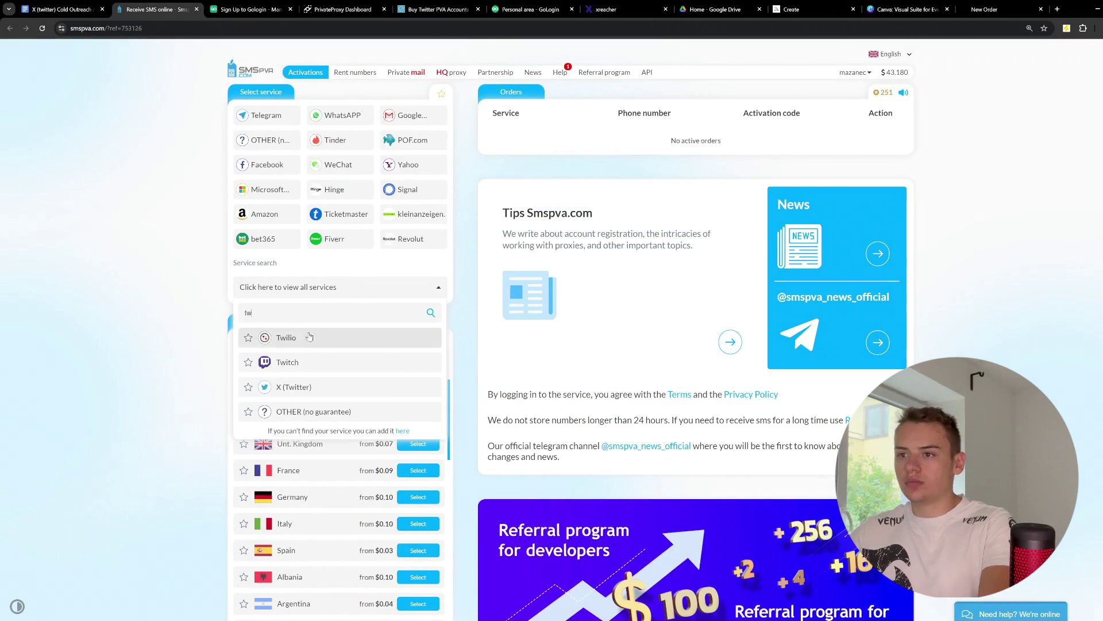
left_click(305, 359)
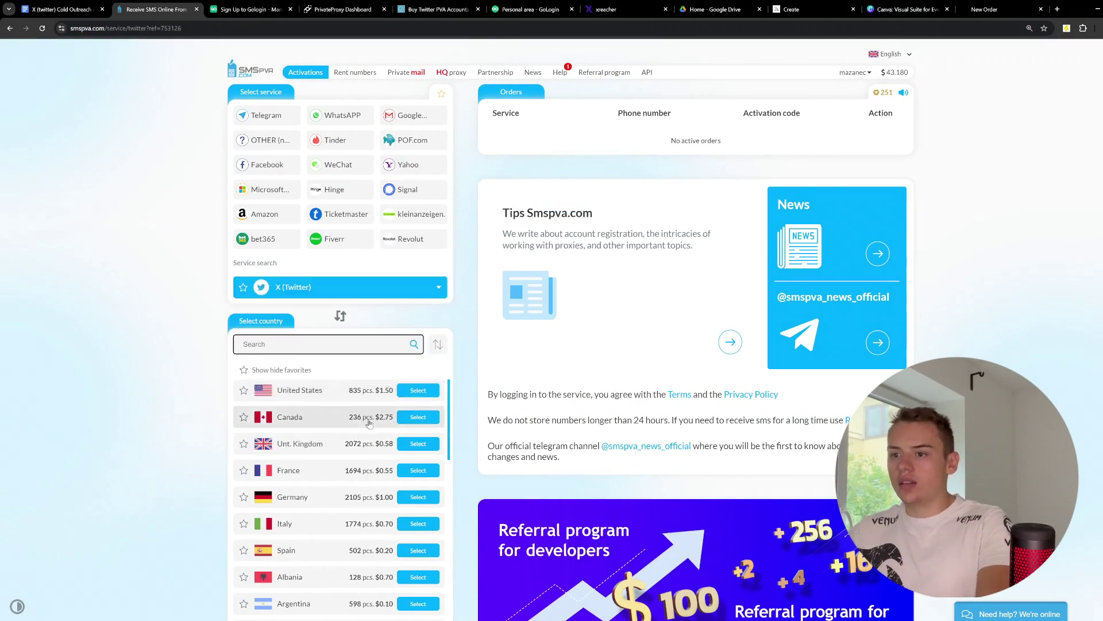
scroll(379, 482, "down", 1)
left_click(418, 506)
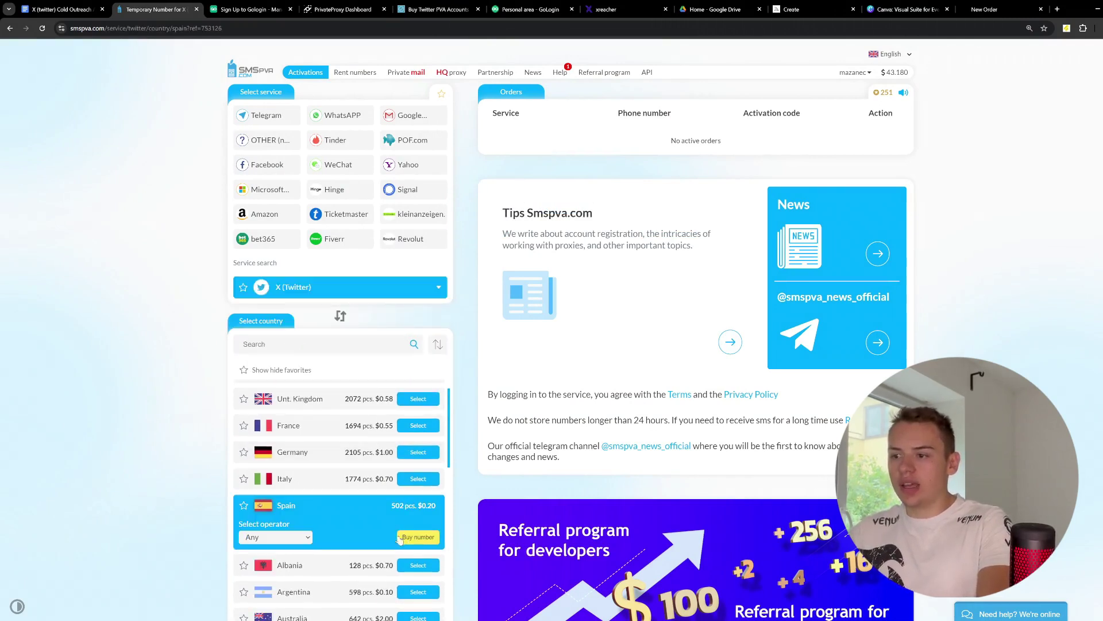
left_click(416, 538)
left_click(676, 144)
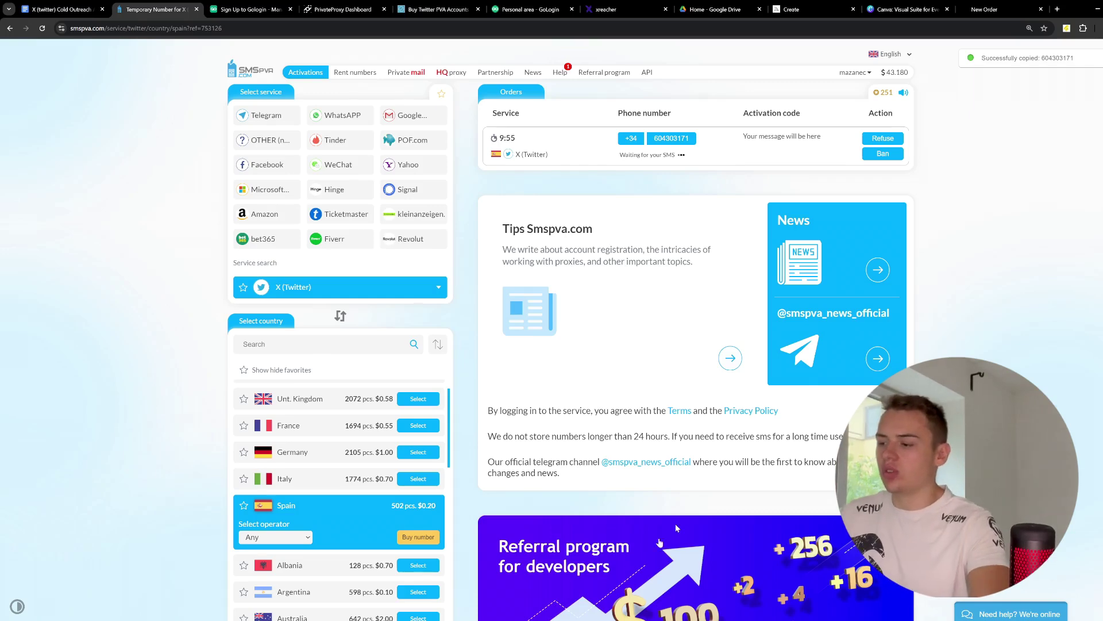
key("alt+Tab")
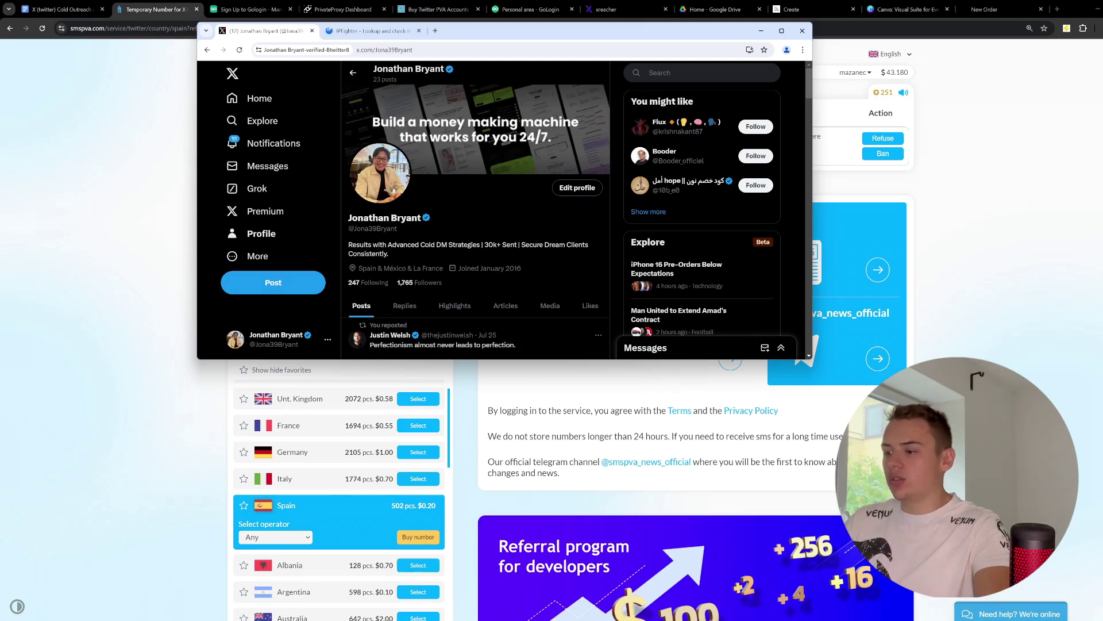
Glance at GoLogin's profiles, then open the guide's Step 8 Xreacher link preview.
key("alt+Tab")
key("alt+Tab")
key("alt+Tab")
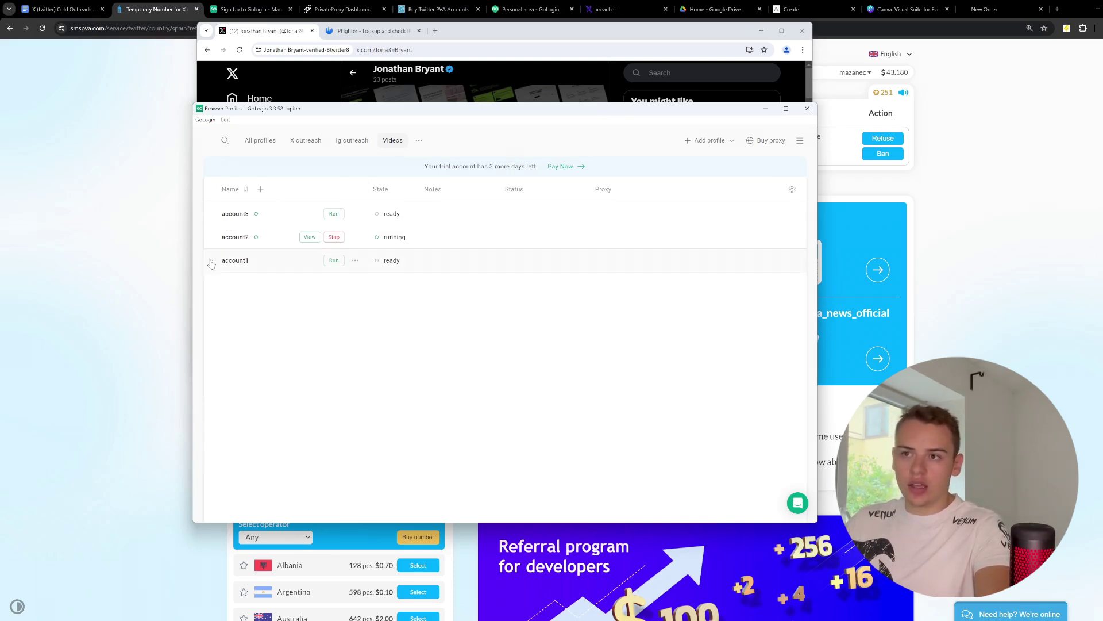
left_click_drag(552, 30, 545, 51)
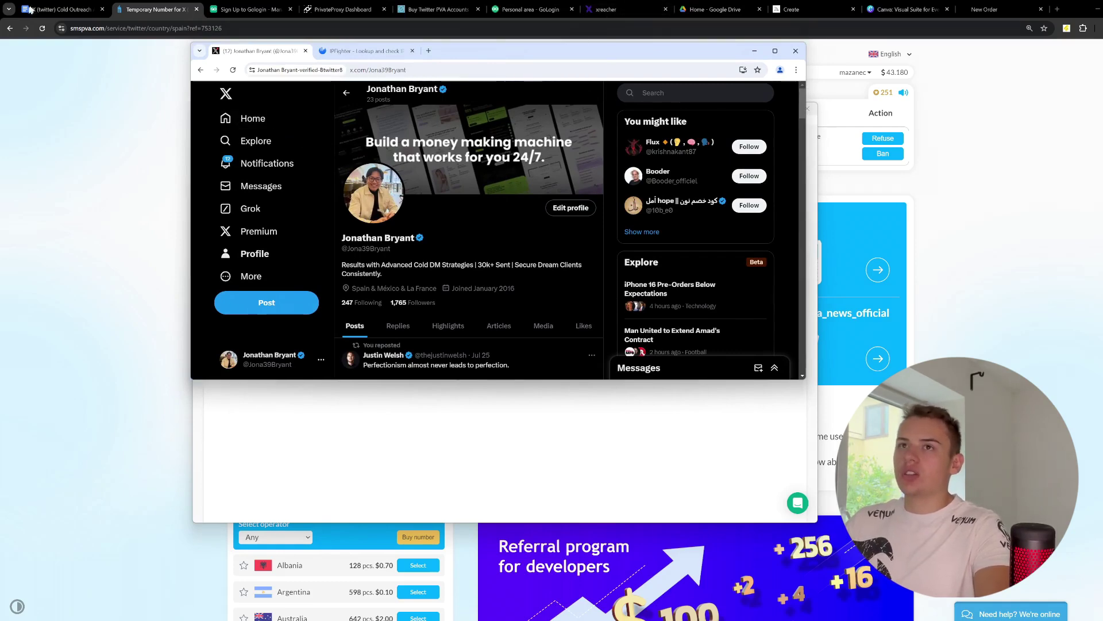
left_click(62, 9)
left_click(527, 394)
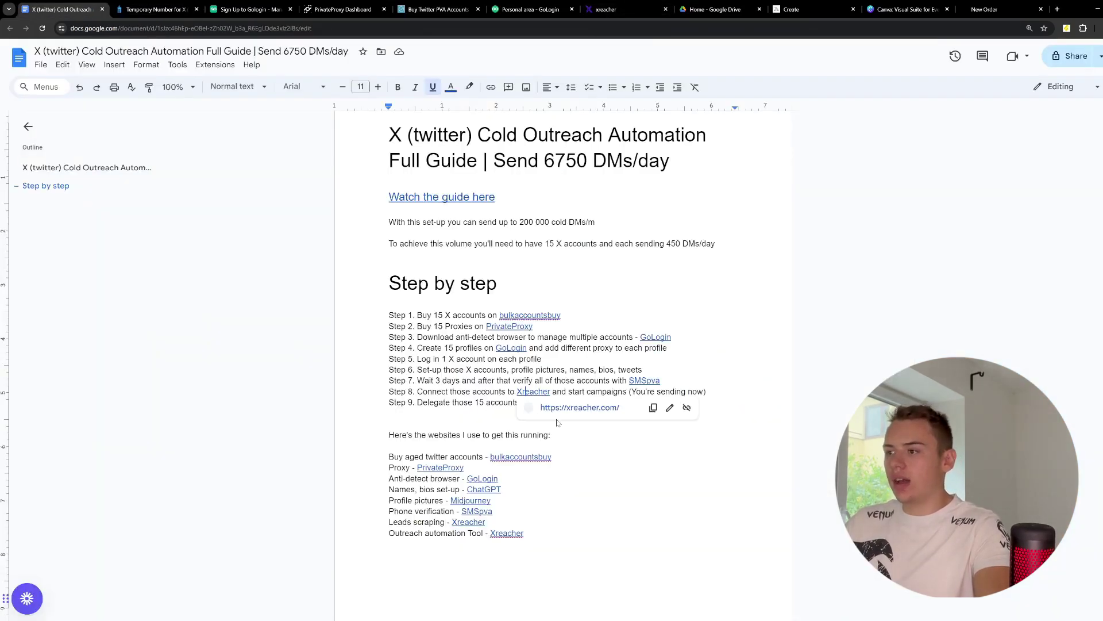
Open the Xreacher dashboard and browse its Campaigns and connected accounts pages, ending on Campaigns.
left_click(552, 416)
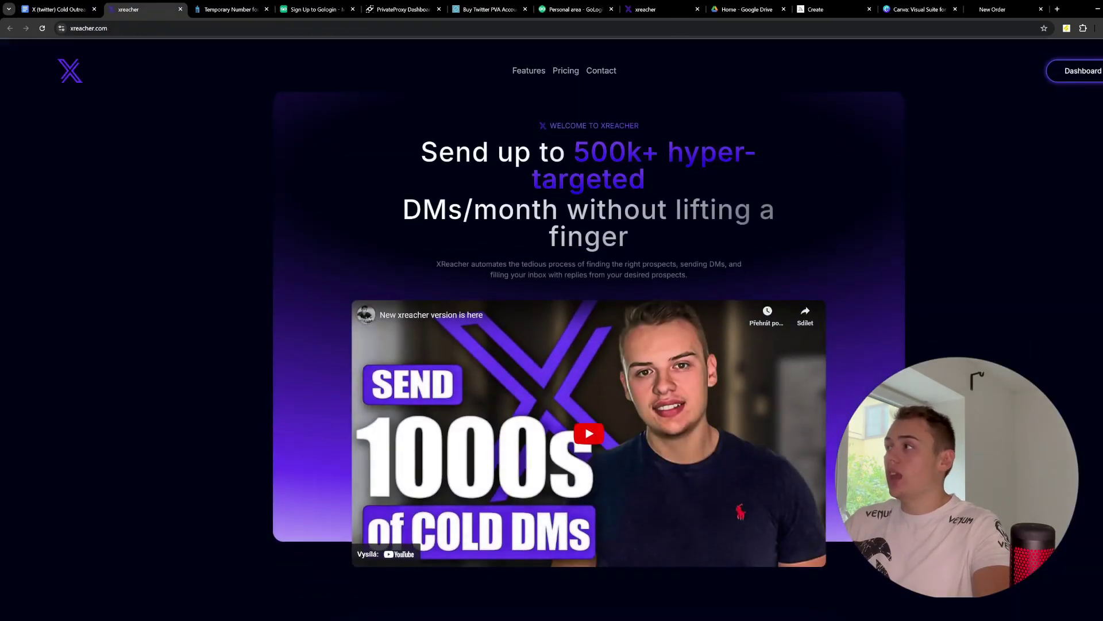
left_click(1084, 71)
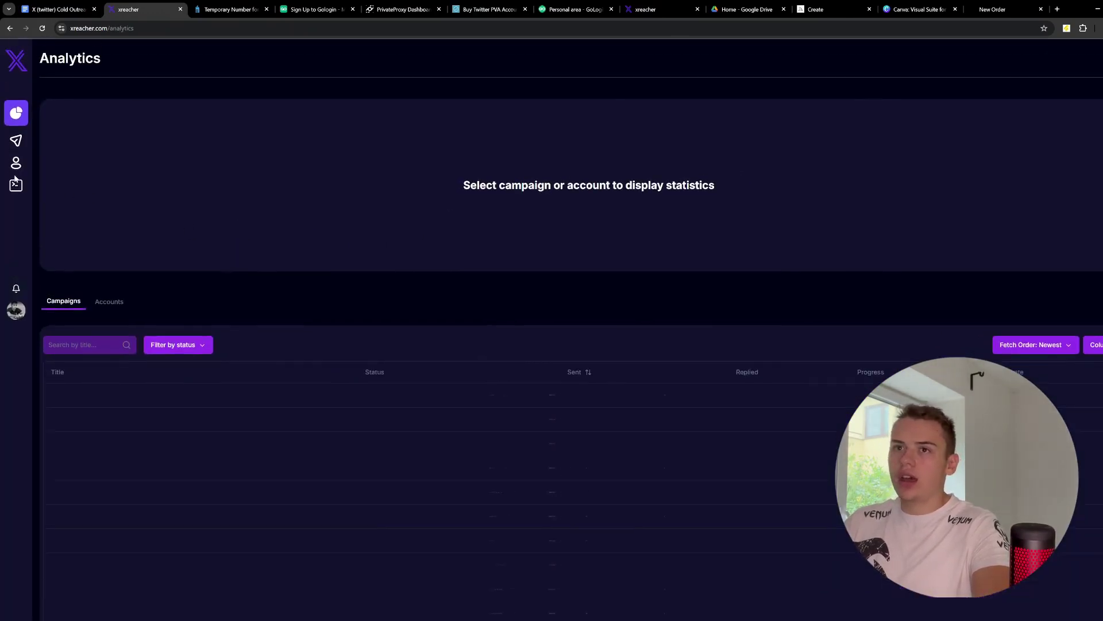
left_click(16, 140)
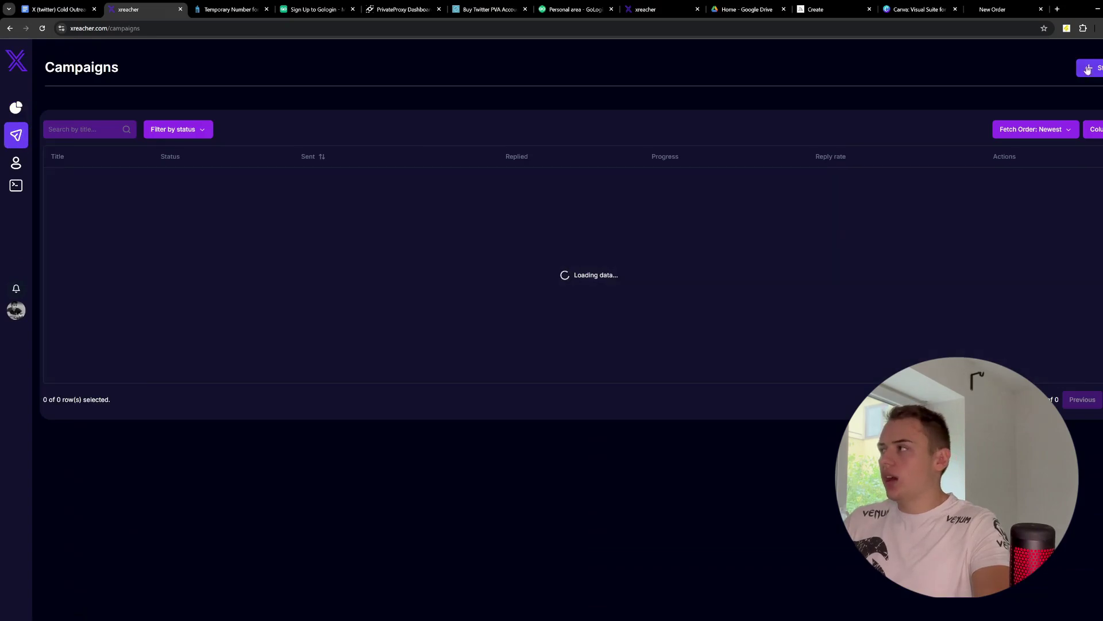
left_click(16, 161)
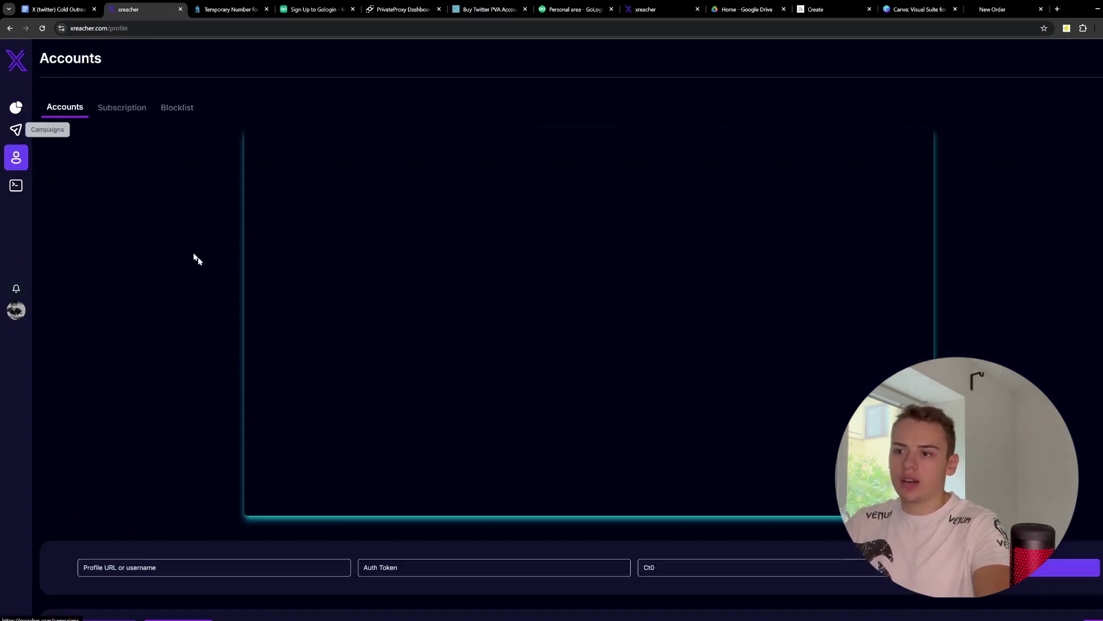
scroll(292, 542, "down", 6)
scroll(49, 123, "up", 6)
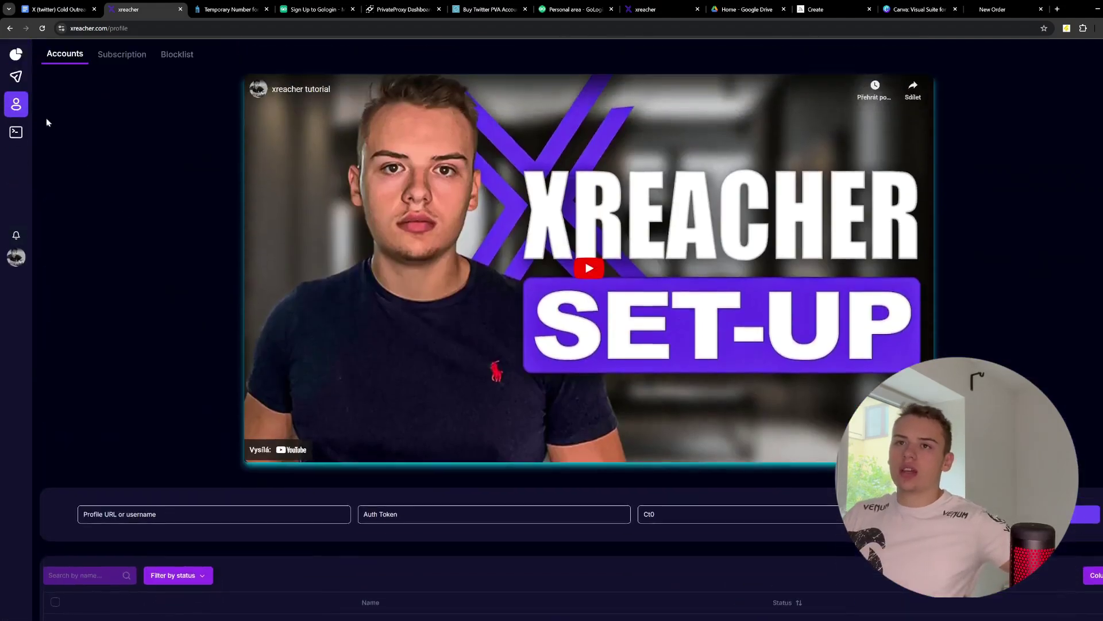
left_click(16, 135)
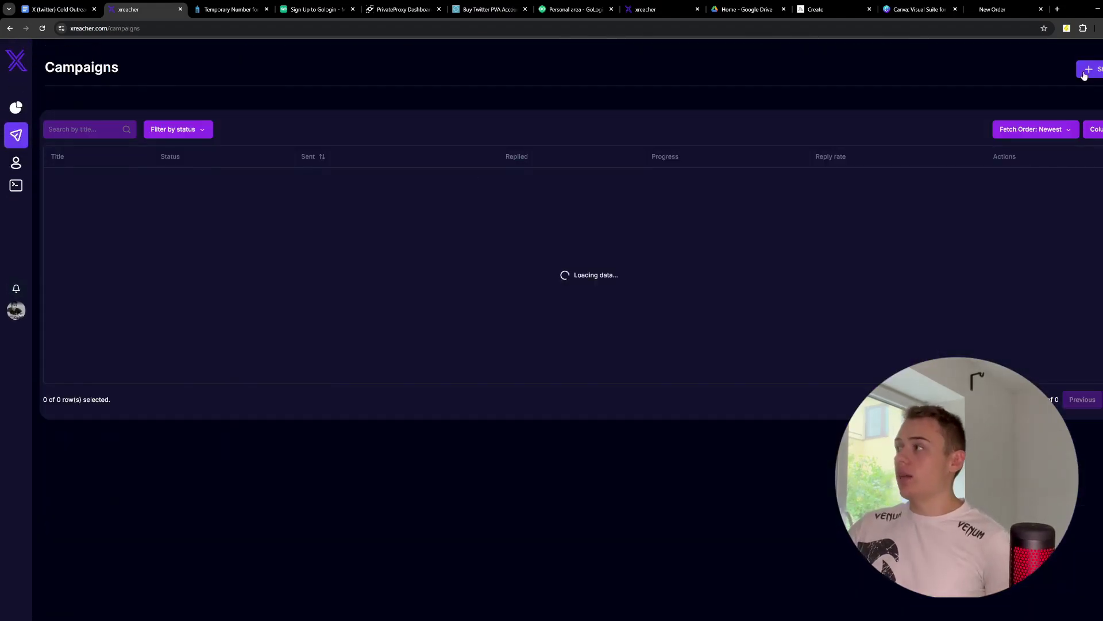
Start a new Leads campaign named SAAS.
left_click(1085, 75)
left_click(552, 385)
left_click(587, 350)
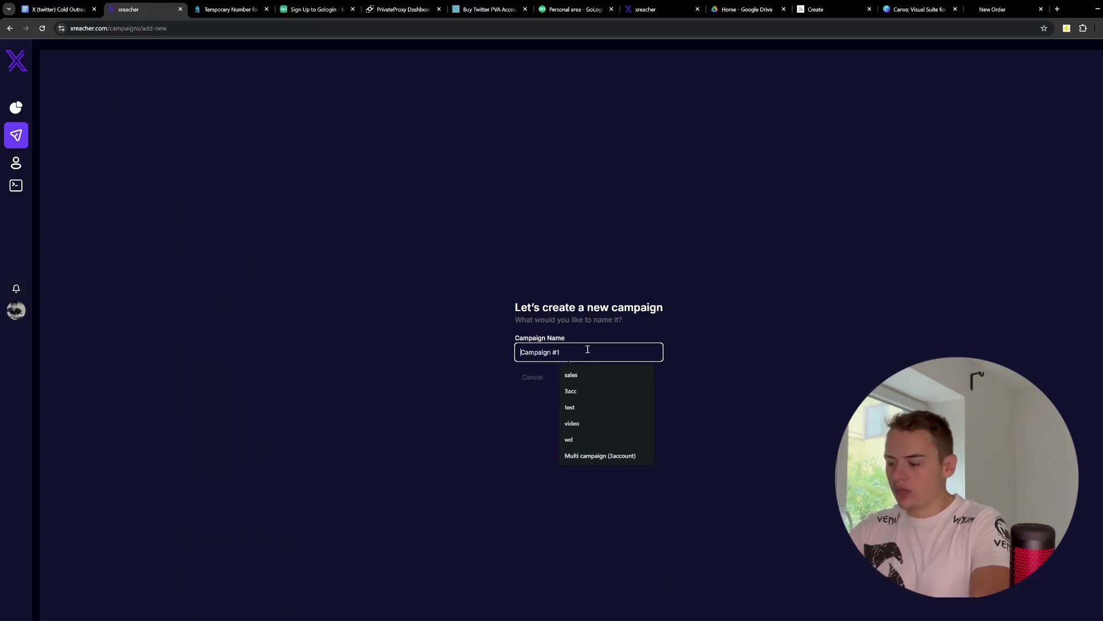
type("SAAS")
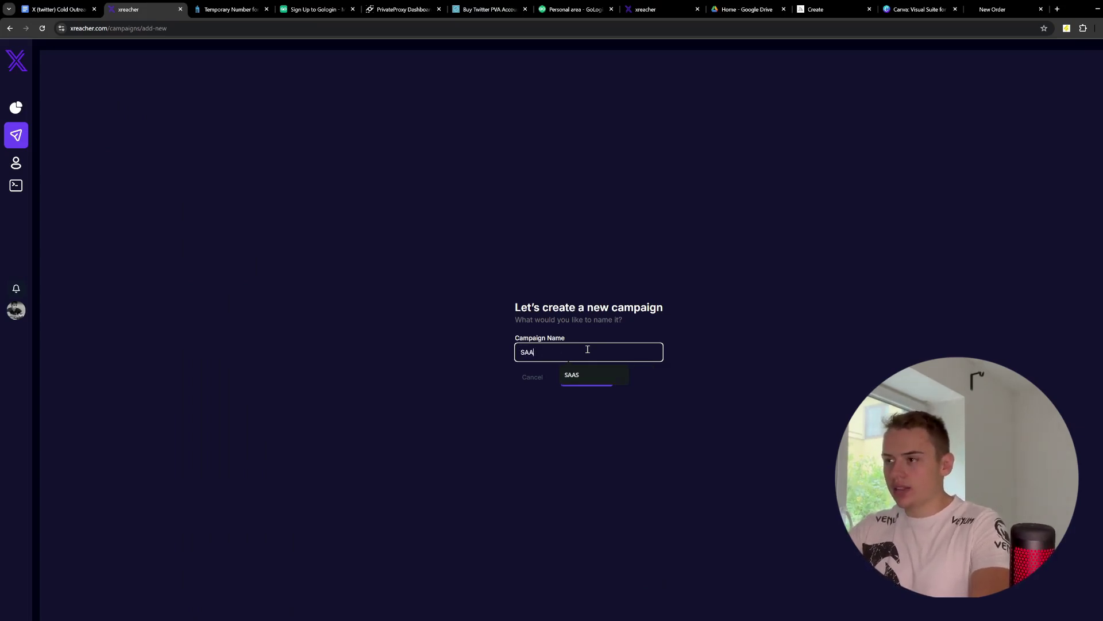
left_click(586, 376)
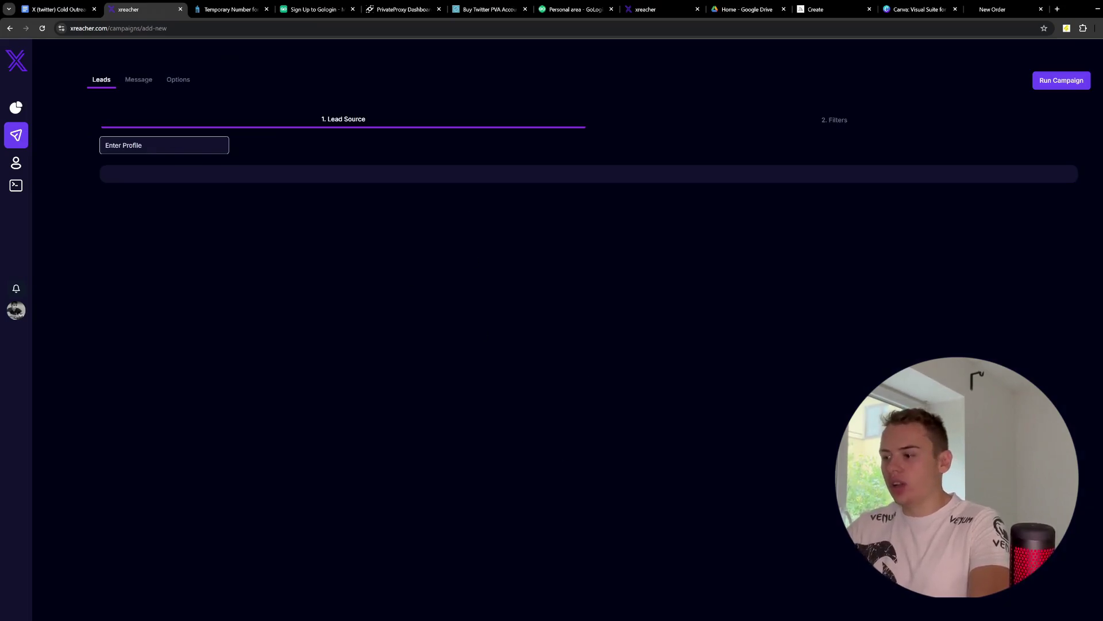
Search X for 'saas' and open the suggested SaaS account's profile.
key("alt+Tab")
left_click(255, 141)
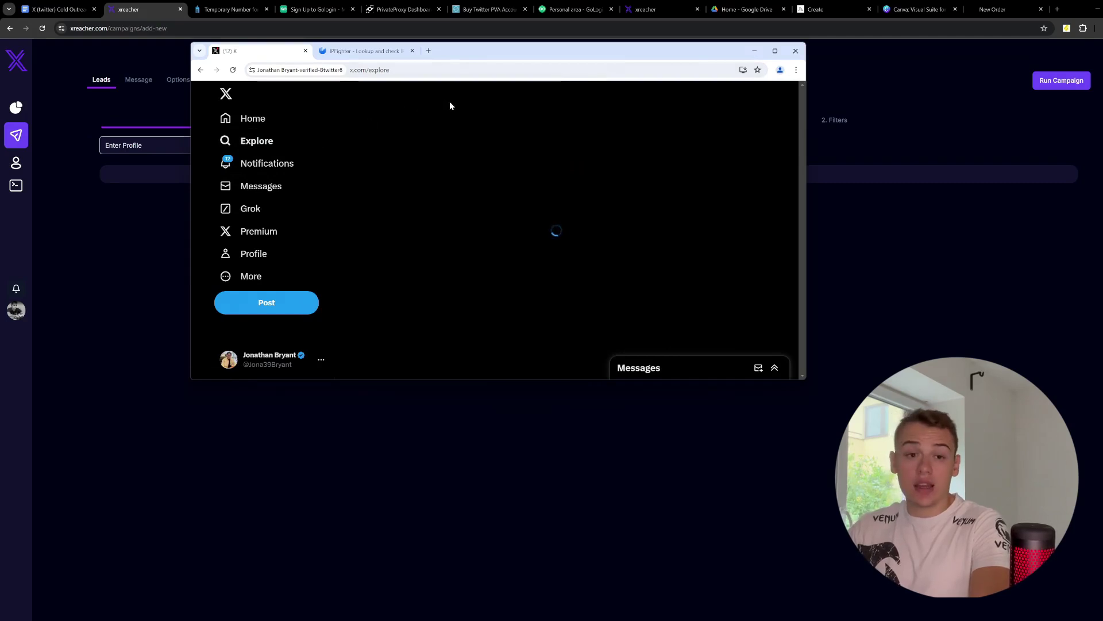
left_click(454, 93)
type("saas")
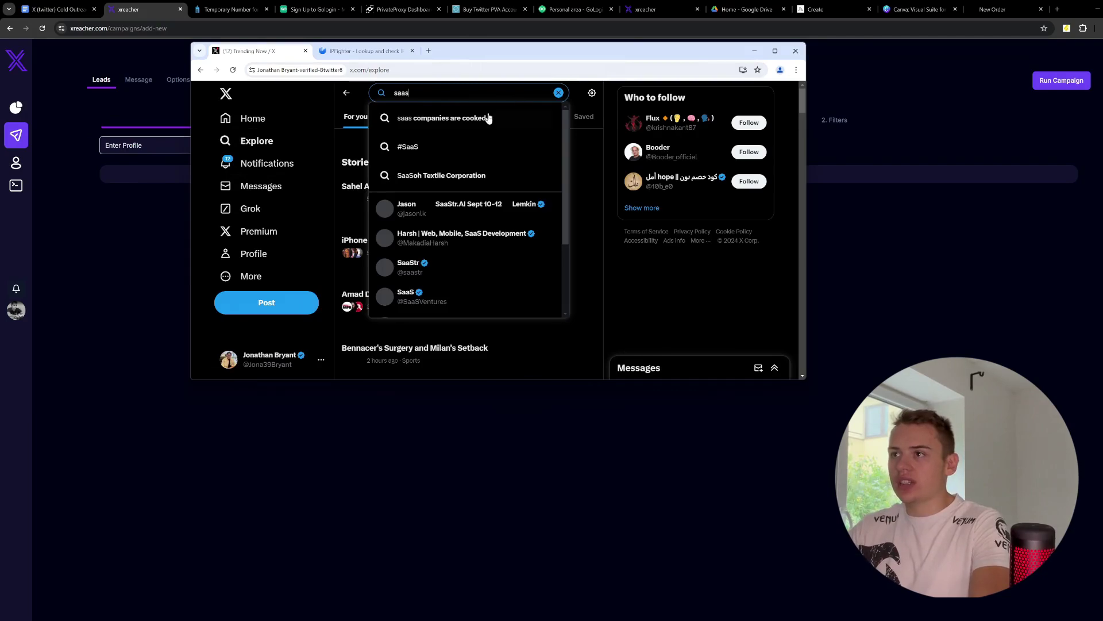
left_click(437, 213)
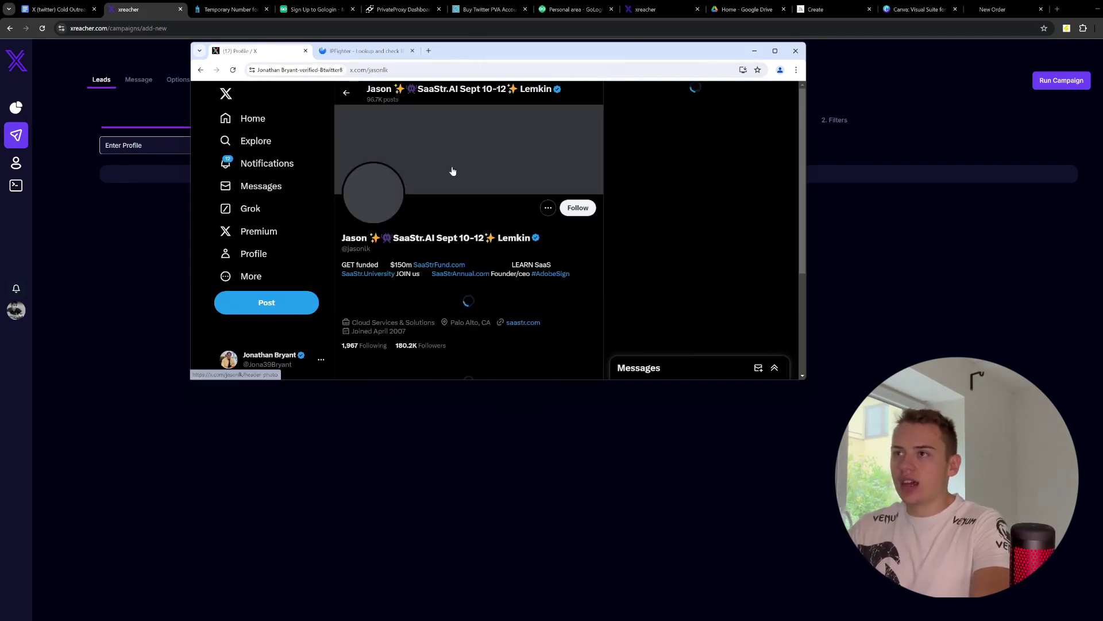
scroll(434, 252, "down", 3)
scroll(425, 230, "up", 2)
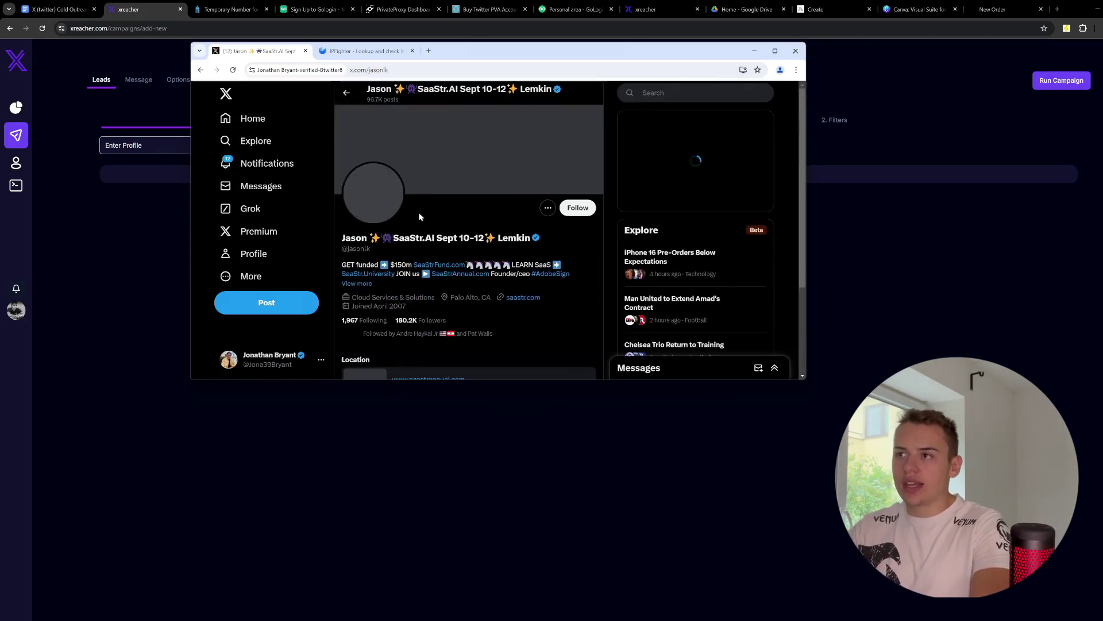
Add the profile's handle (180282 followers) as the campaign's lead source.
double_click(361, 250)
key("ctrl+c")
left_click(188, 145)
key("ctrl+v")
key("Return")
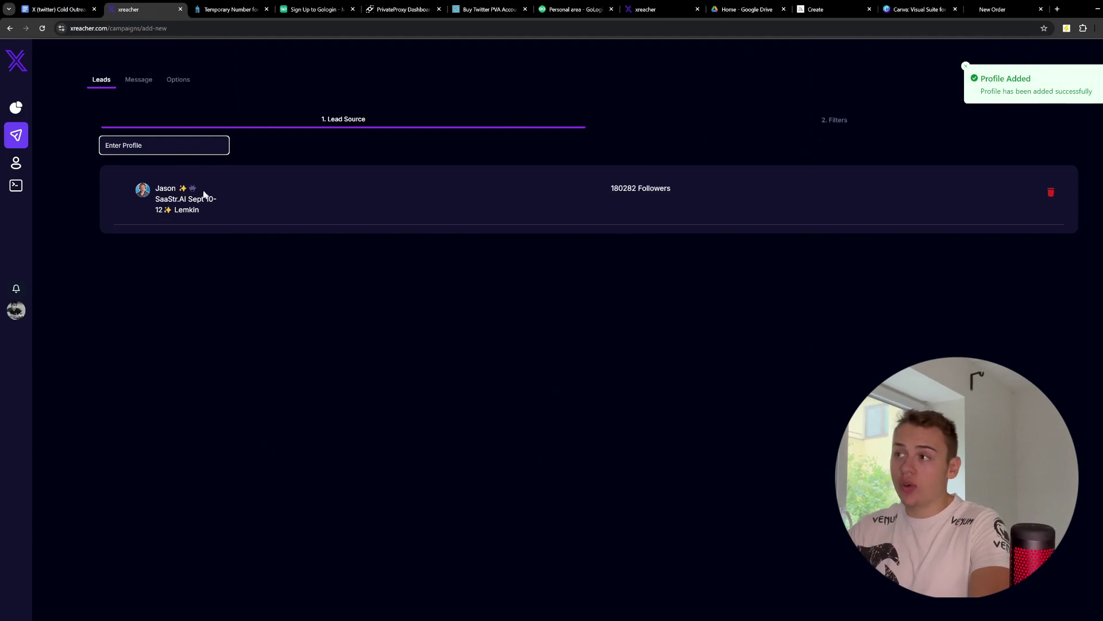
left_click_drag(607, 188, 680, 189)
left_click(685, 198)
Add bio keyword filters saas, startup, founder and ceo.
left_click(820, 117)
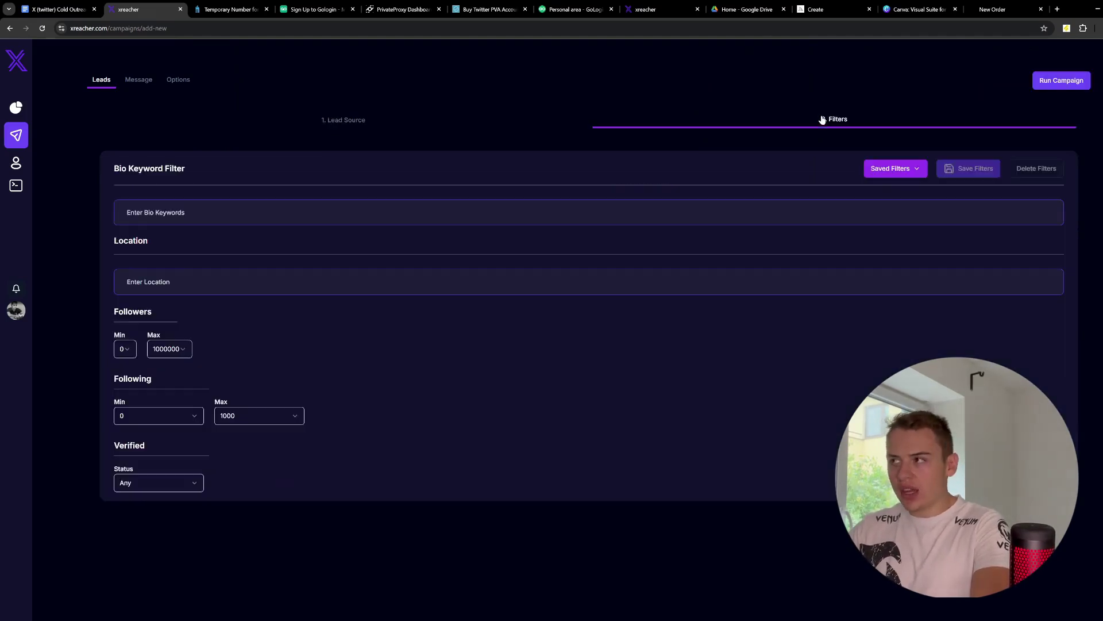
left_click(151, 214)
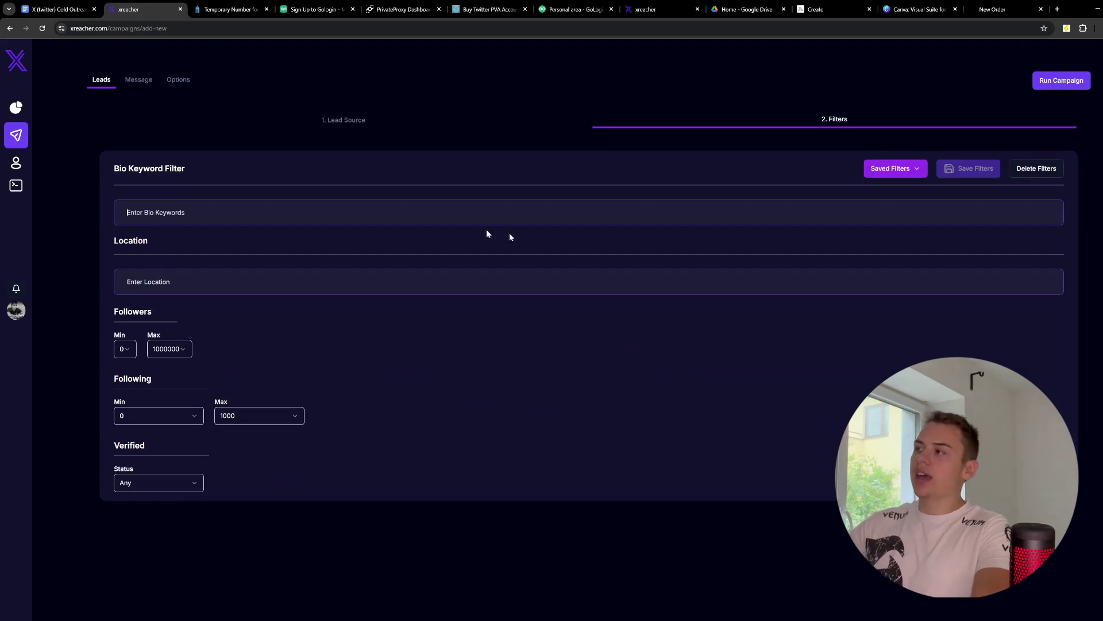
type("saas")
key("Return")
type("startup")
key("Return")
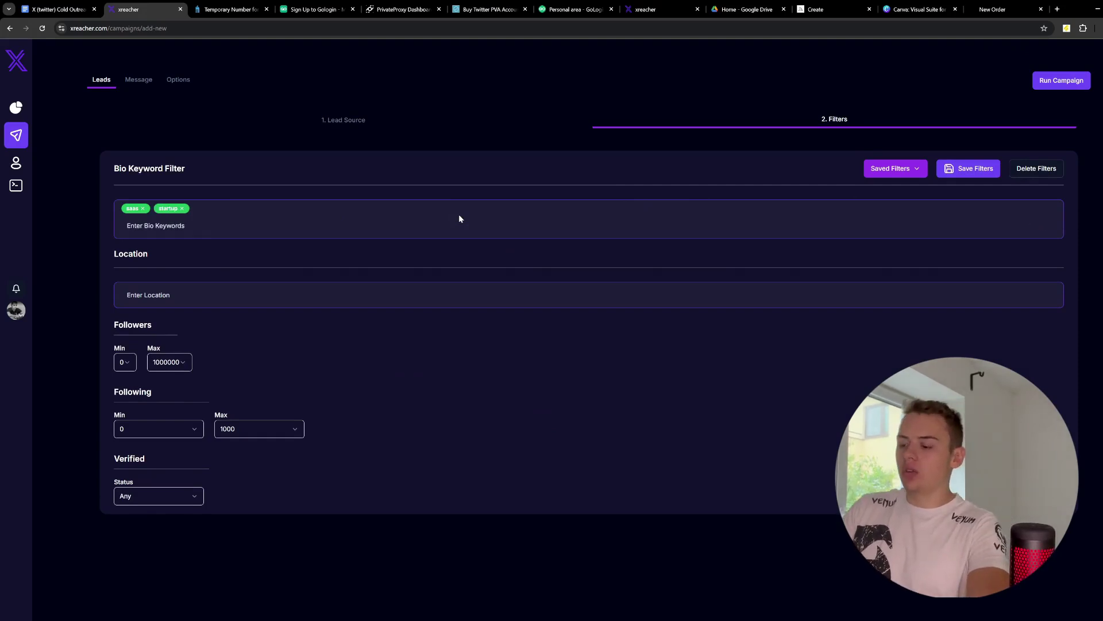
type("founder")
key("Return")
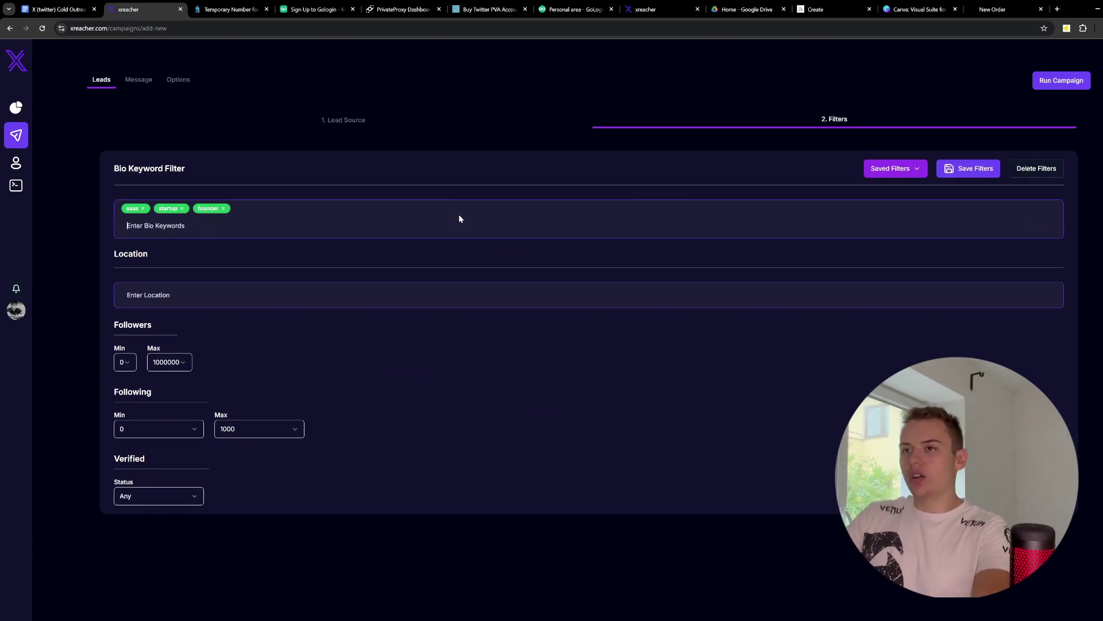
type("ceo")
key("Return")
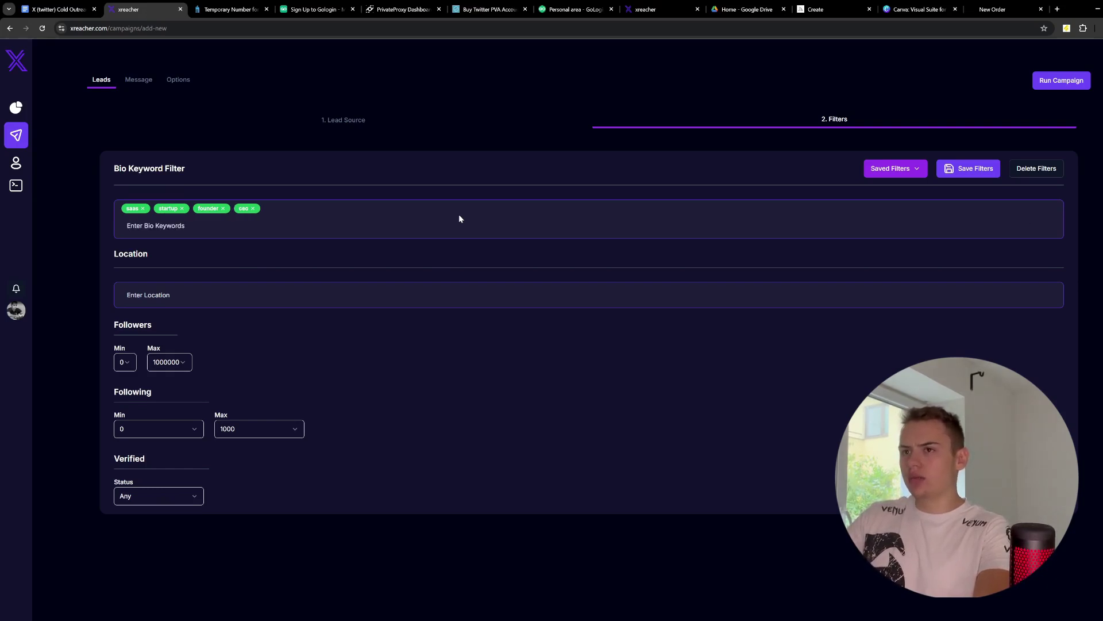
Exclude bitcoin from bios and set minimum followers to 100.
type("bitcoi")
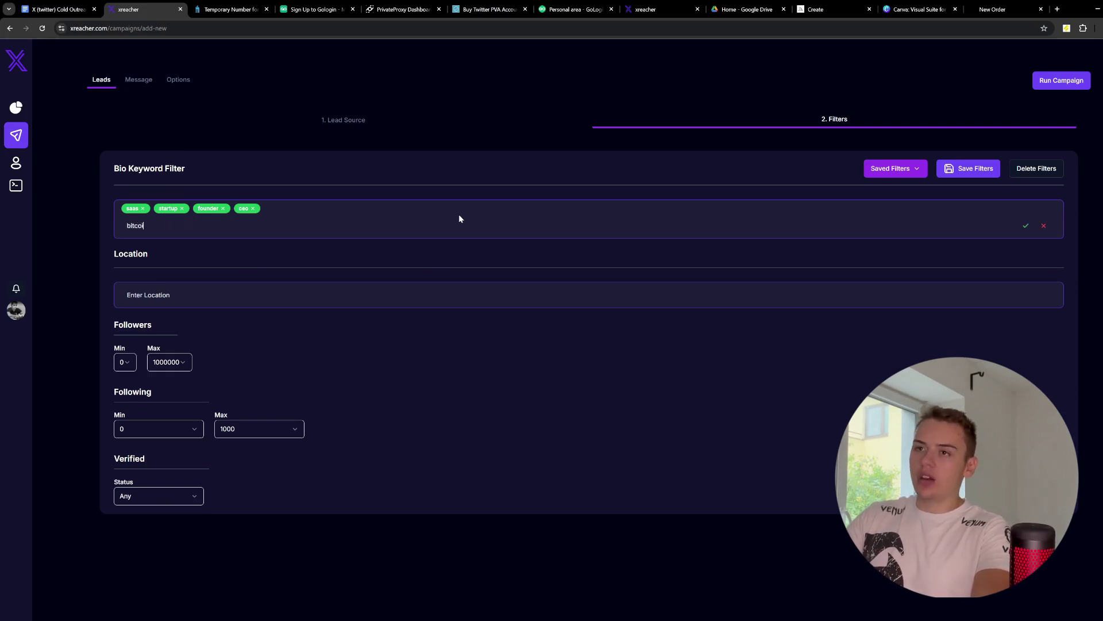
left_click(1044, 227)
left_click(126, 361)
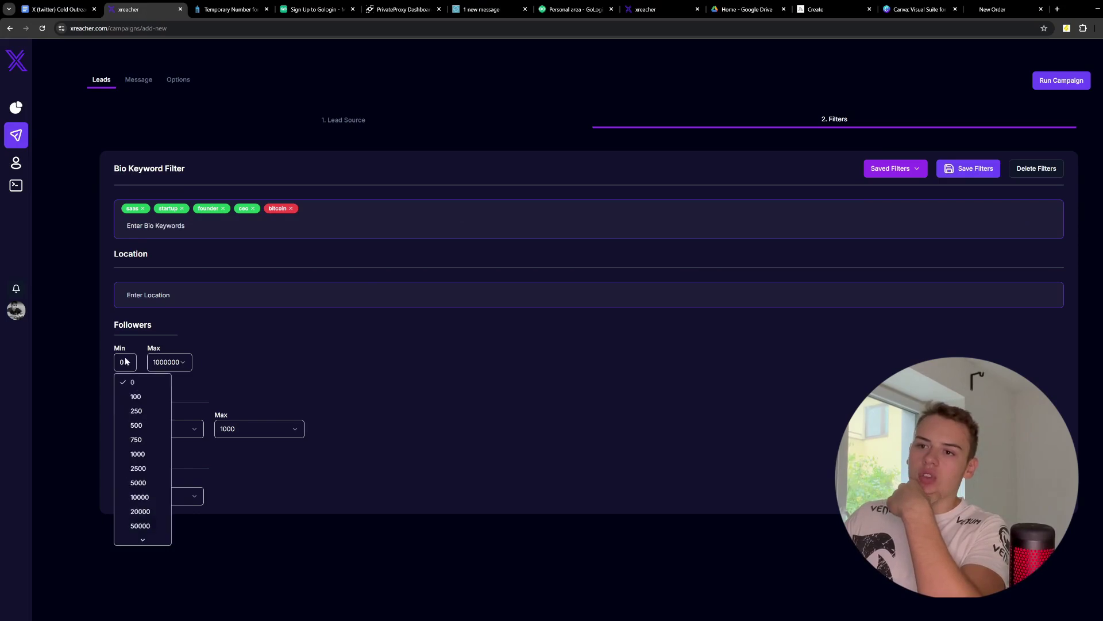
left_click(136, 396)
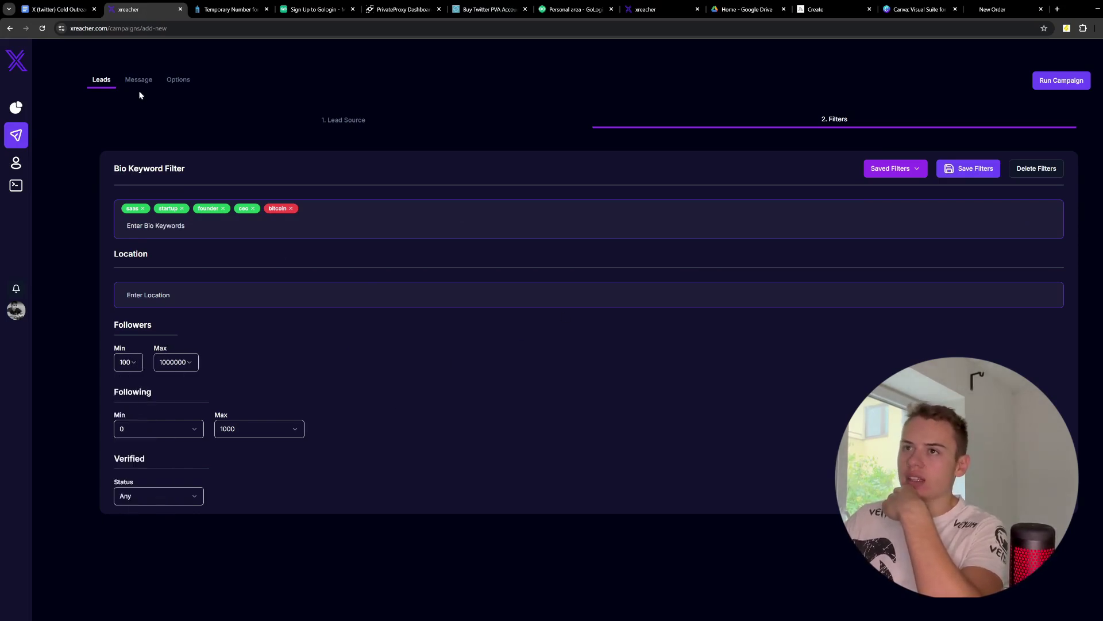
left_click(138, 80)
left_click(738, 143)
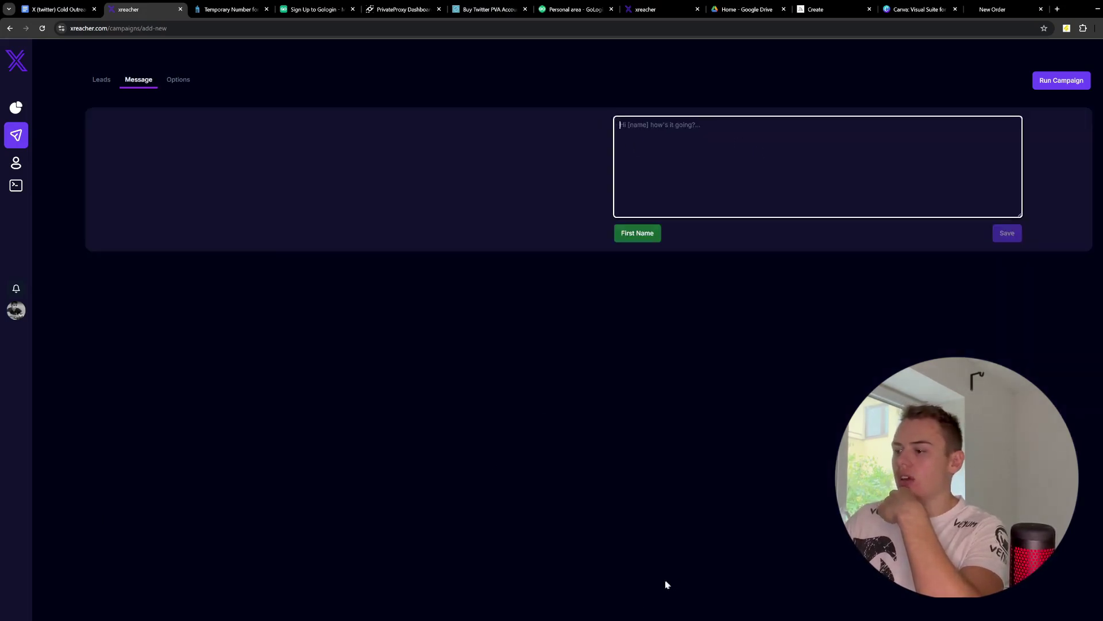
Copy the earlier outreach DM from X into the campaign message box.
left_click(673, 615)
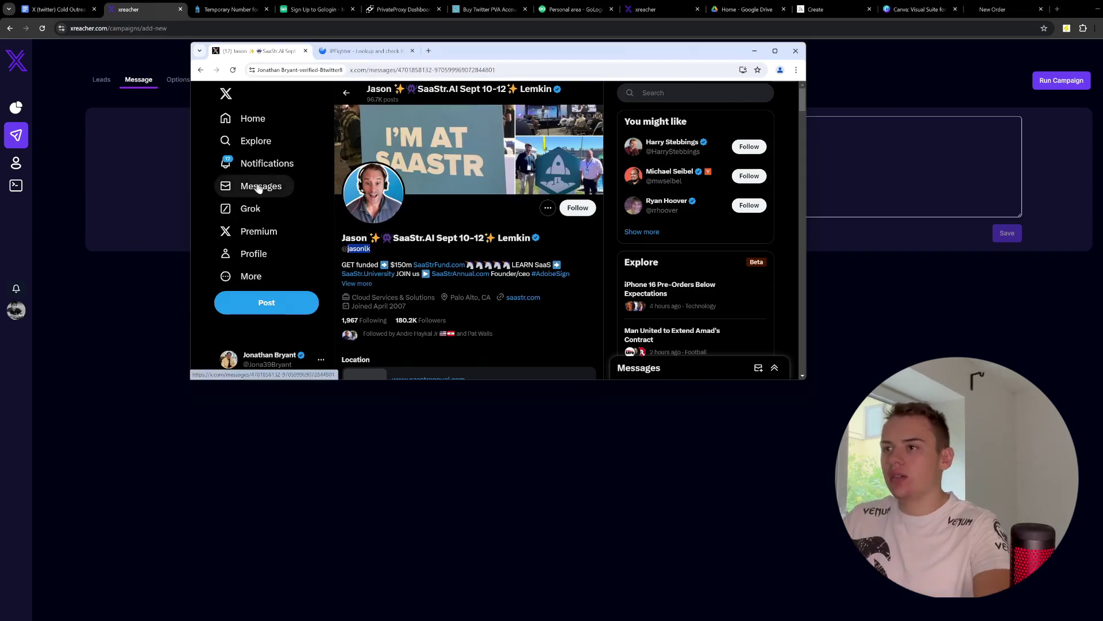
left_click(261, 186)
left_click(443, 250)
triple_click(690, 285)
key("ctrl+c")
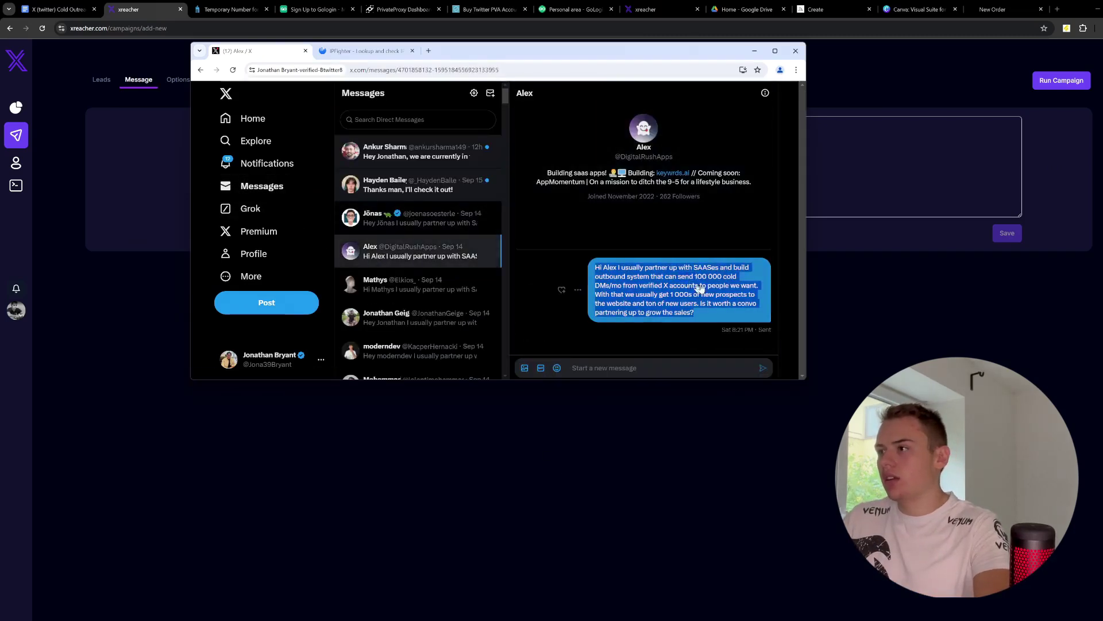
key("alt+Tab")
key("ctrl+v")
Replace the recipient's name with [name] and save the message as a variant.
double_click(630, 126)
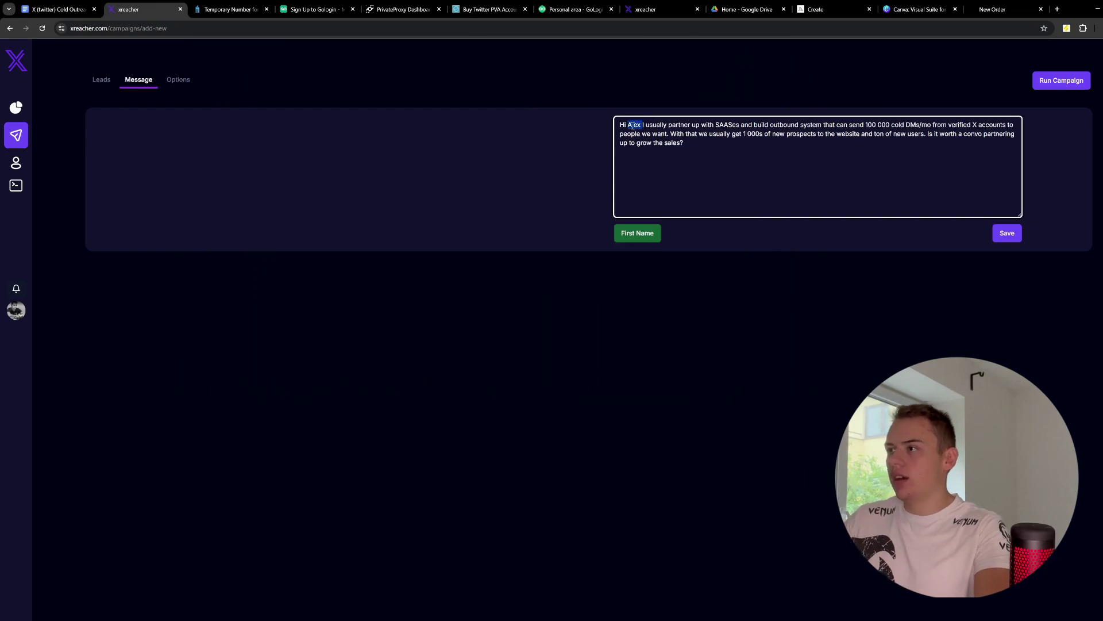
type("[name]")
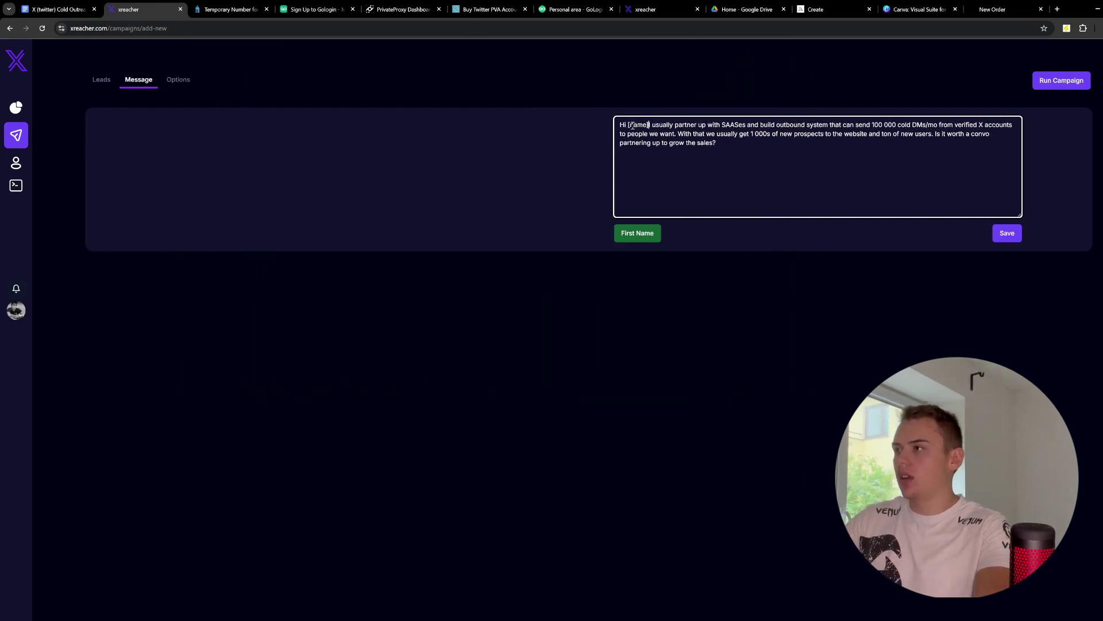
left_click_drag(845, 126, 895, 125)
key("ctrl+a")
left_click(775, 148)
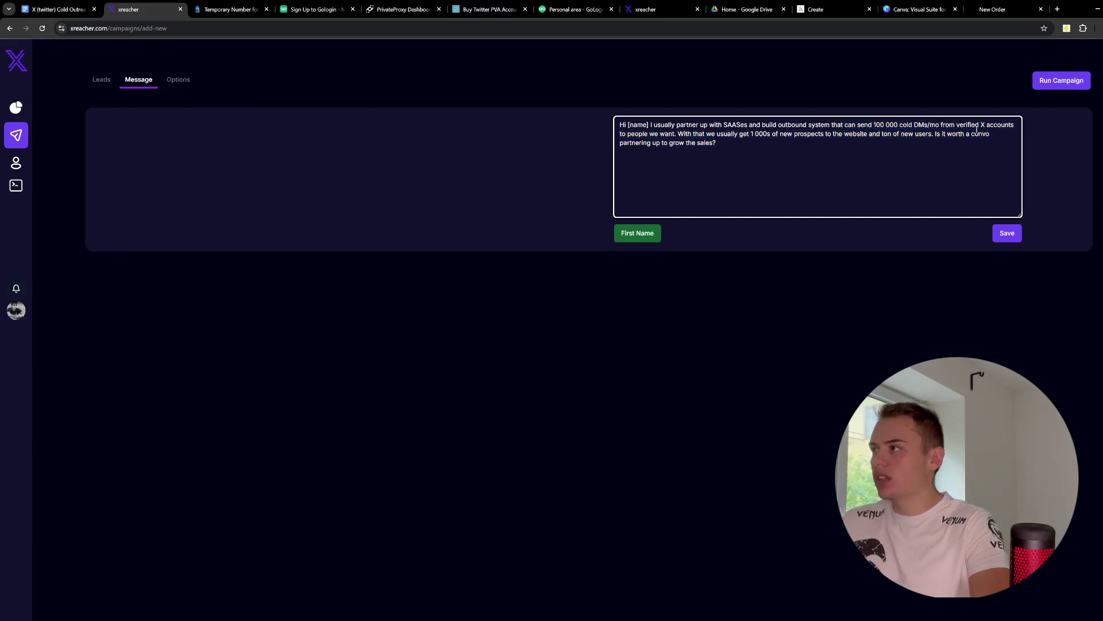
left_click_drag(763, 168, 936, 136)
left_click(1003, 232)
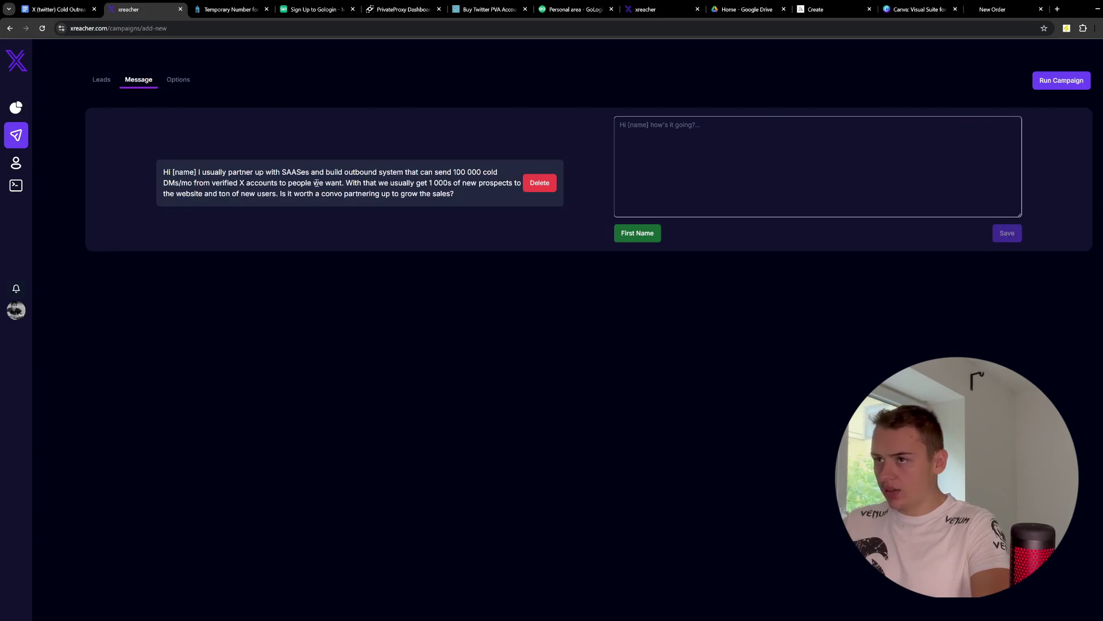
Save a second message variant greeting with 'Hey'.
left_click(657, 146)
key("ctrl+v")
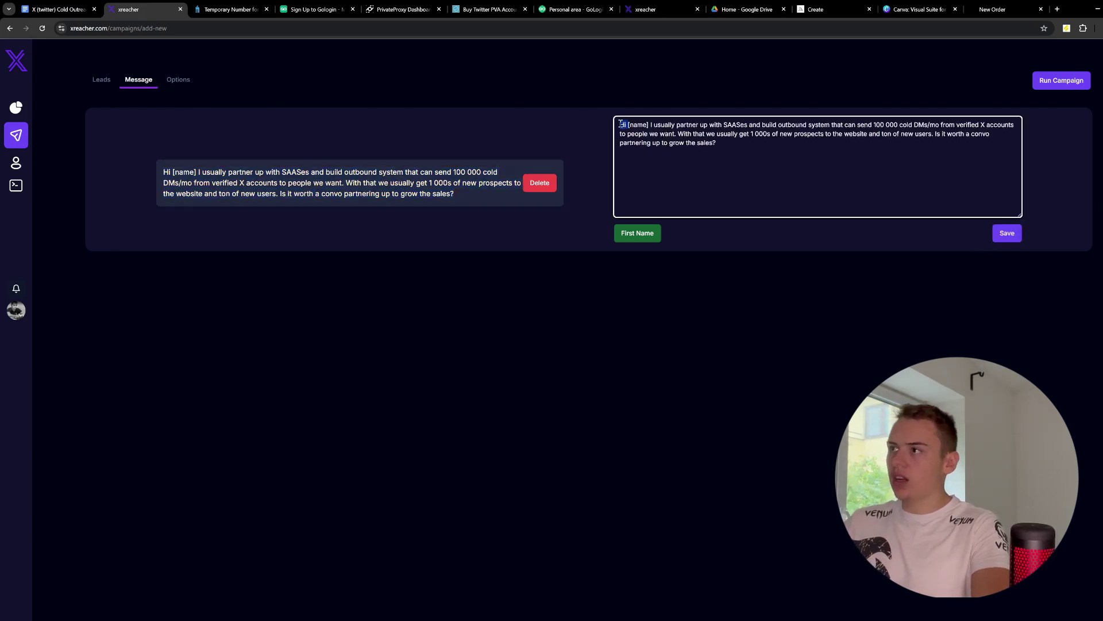
type("Hey")
left_click(1004, 230)
Select four sending accounts in the campaign options.
left_click(176, 80)
left_click(1001, 129)
left_click(997, 149)
left_click(981, 163)
left_click(982, 178)
left_click(984, 191)
Set a 450/day message limit, then revisit the lead source profile on X.
left_click(1028, 234)
left_click(1037, 325)
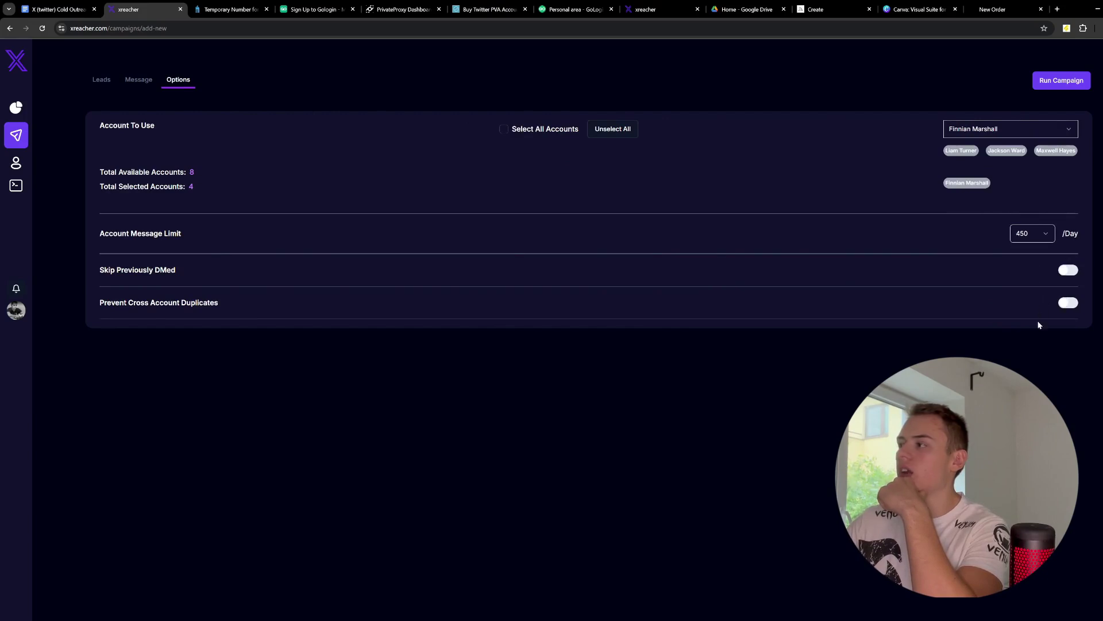
left_click(101, 81)
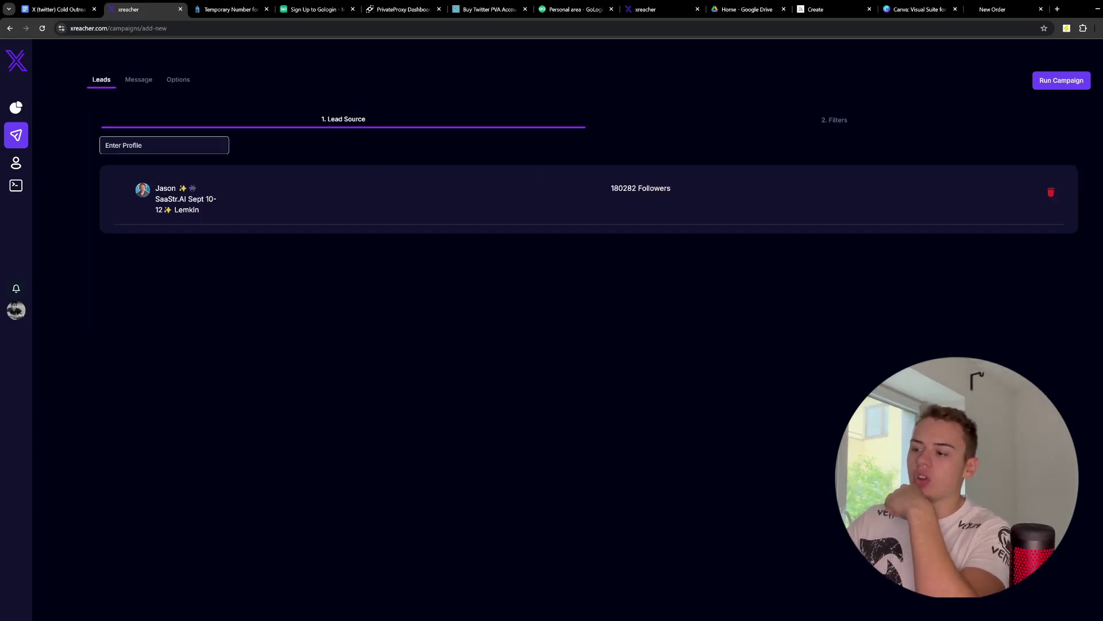
key("alt+Tab")
left_click(201, 71)
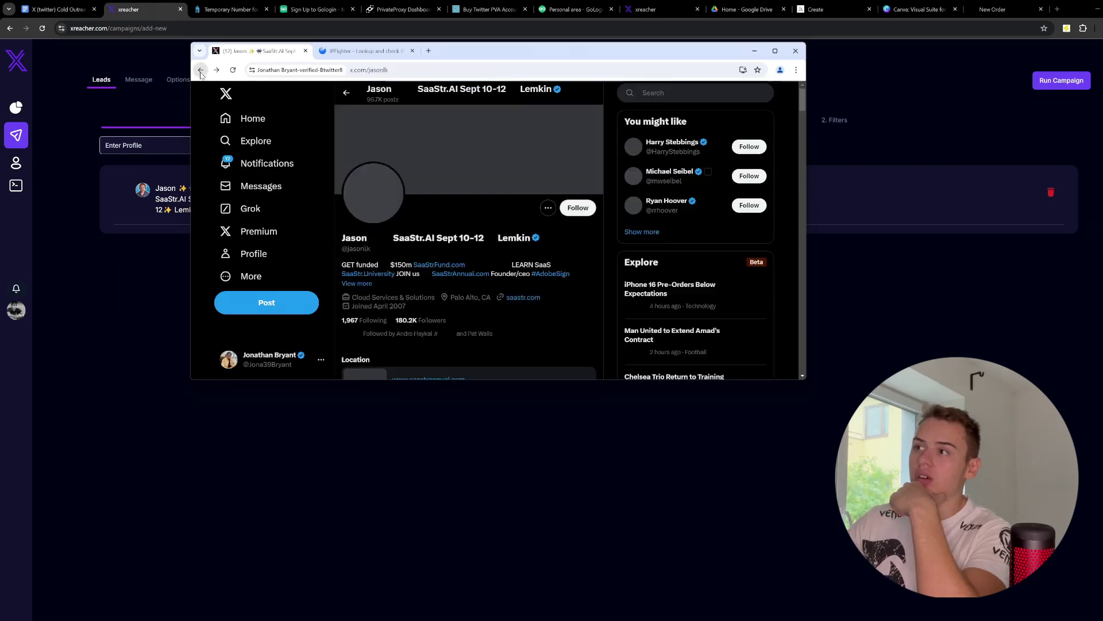
scroll(402, 221, "down", 4)
scroll(417, 192, "up", 2)
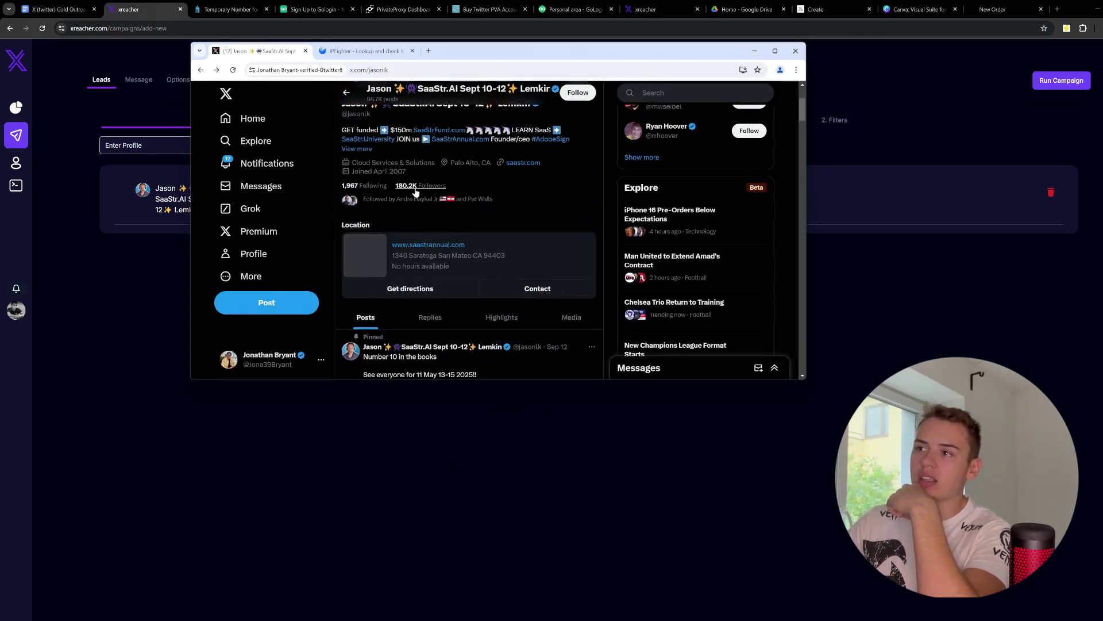
scroll(417, 193, "up", 3)
left_click(164, 298)
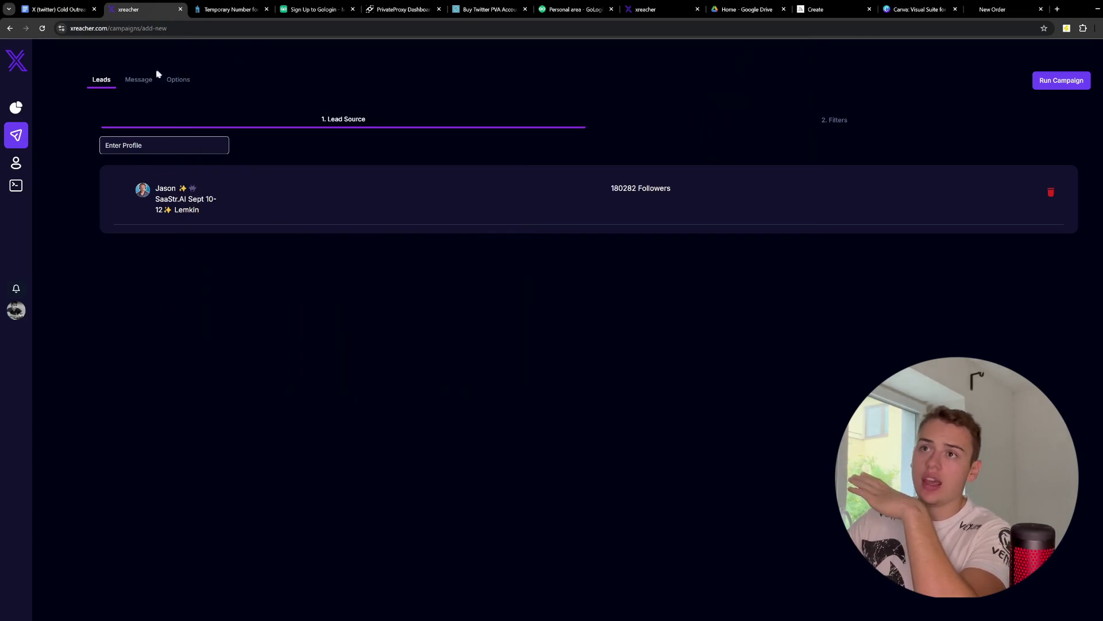
Review the bio filters and saved message variants, ending back on campaign options.
left_click(864, 120)
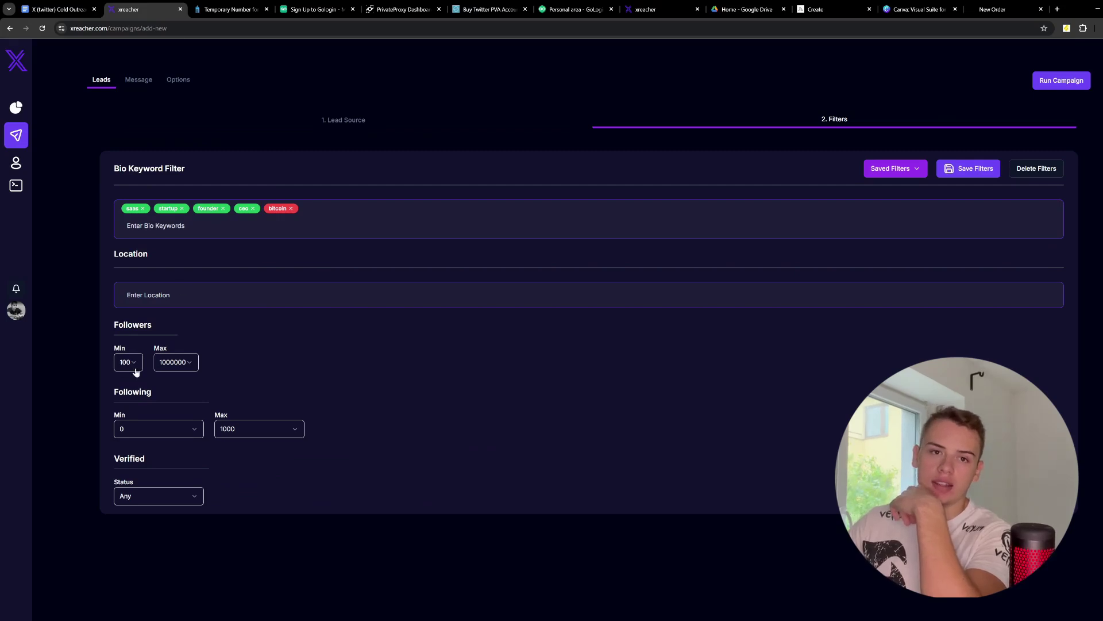
left_click(138, 80)
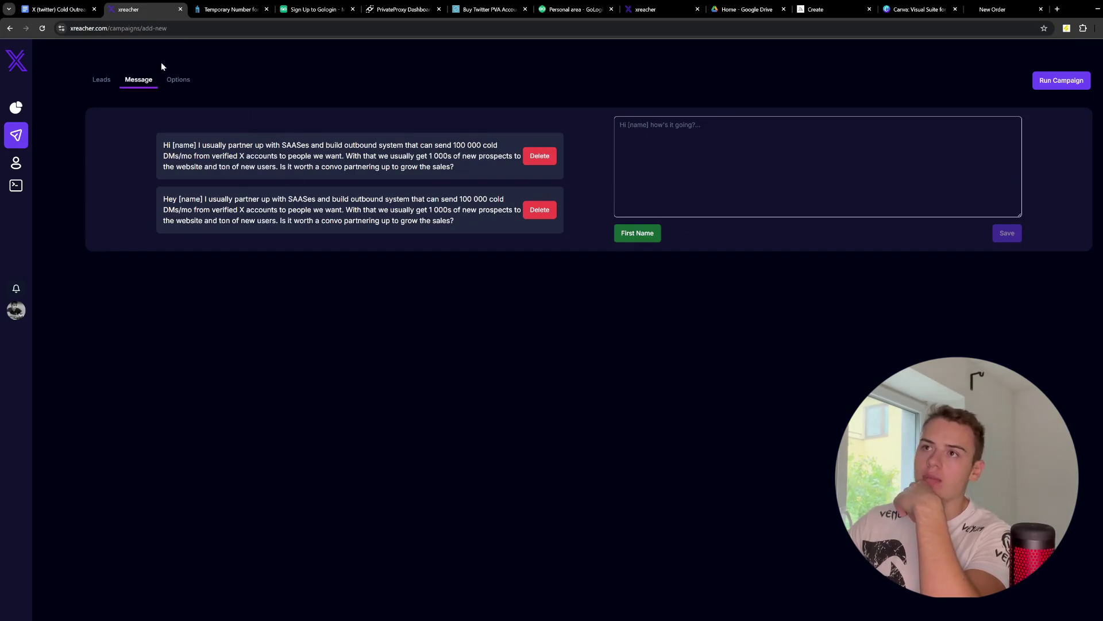
left_click(178, 80)
left_click_drag(960, 152, 973, 134)
Add the logged-in X account as a sender and remove three earlier sending accounts.
key("alt+Tab")
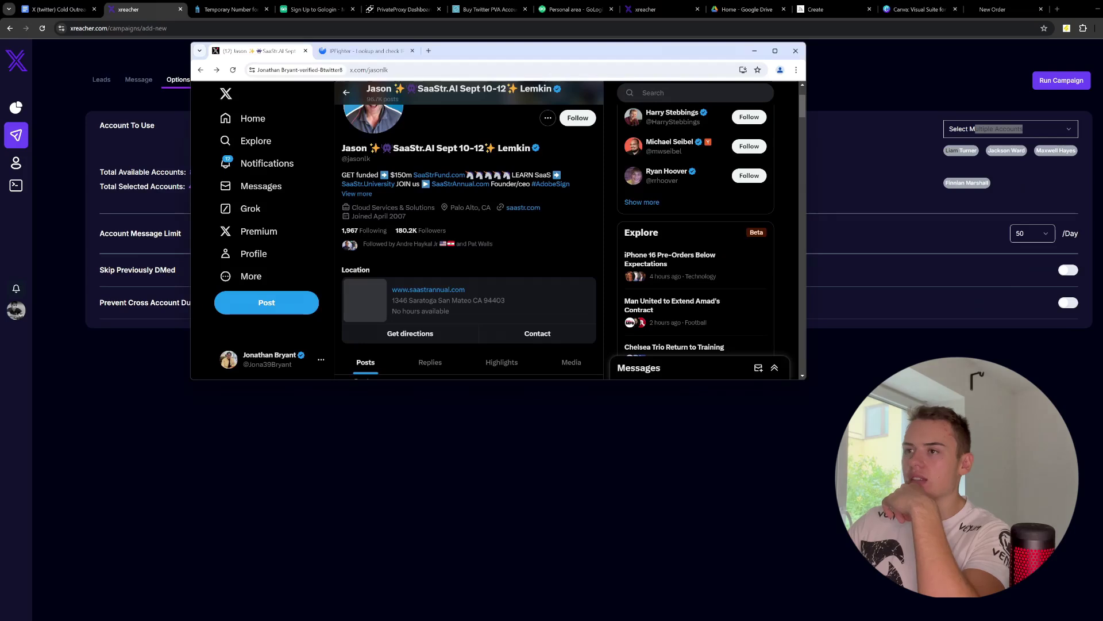
left_click(364, 423)
left_click(1000, 130)
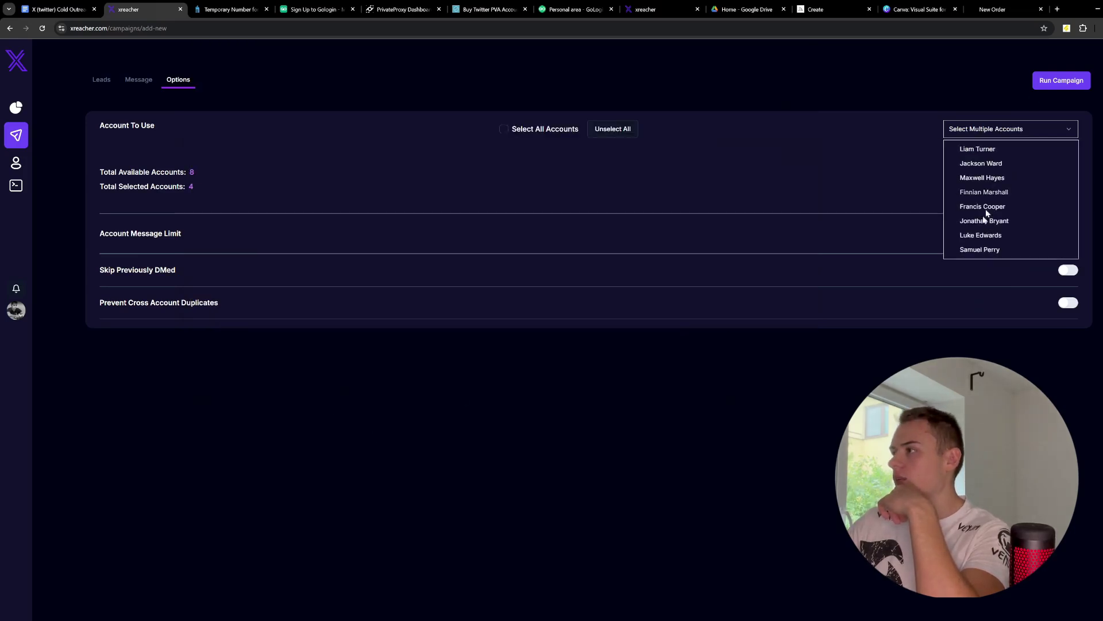
left_click(714, 532)
key("alt+Tab")
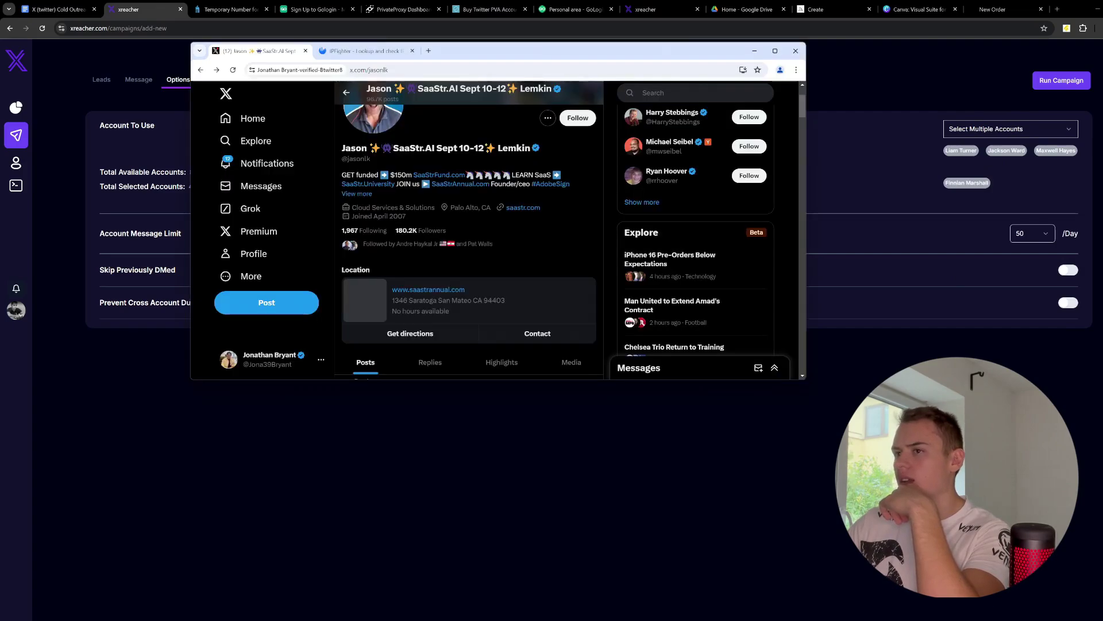
key("alt+Tab")
left_click(985, 129)
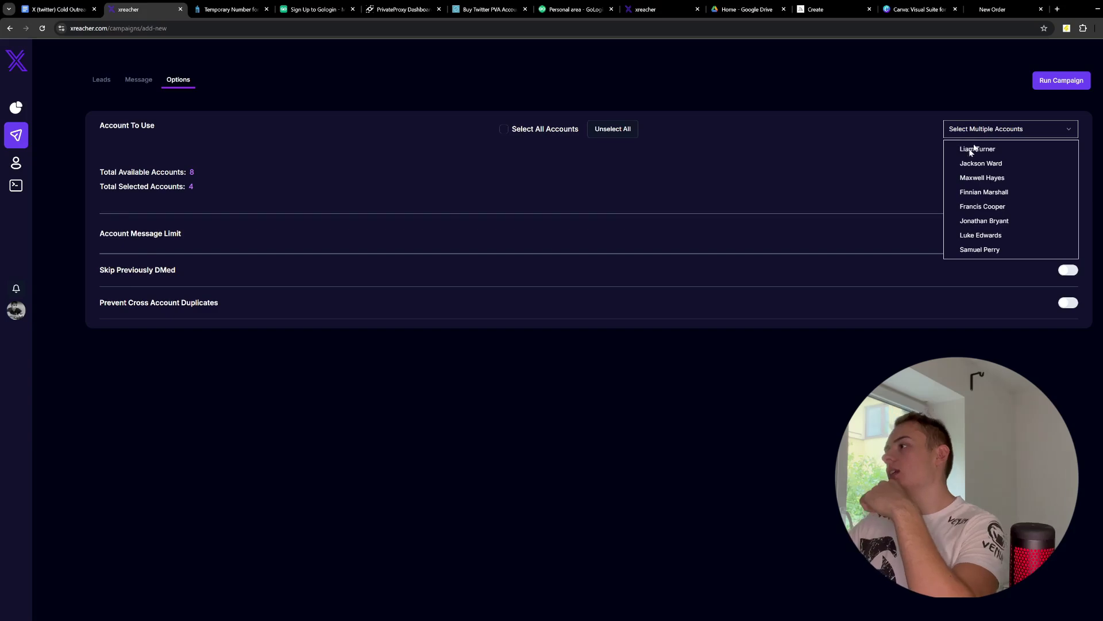
key("alt+Tab")
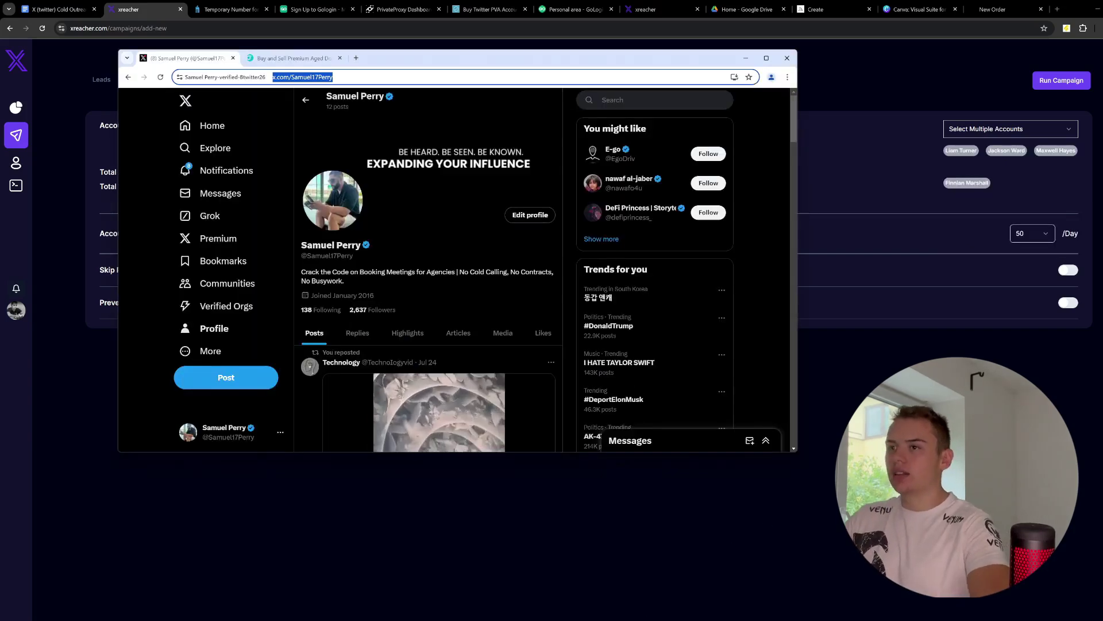
key("alt+Tab")
left_click(1052, 129)
left_click(985, 252)
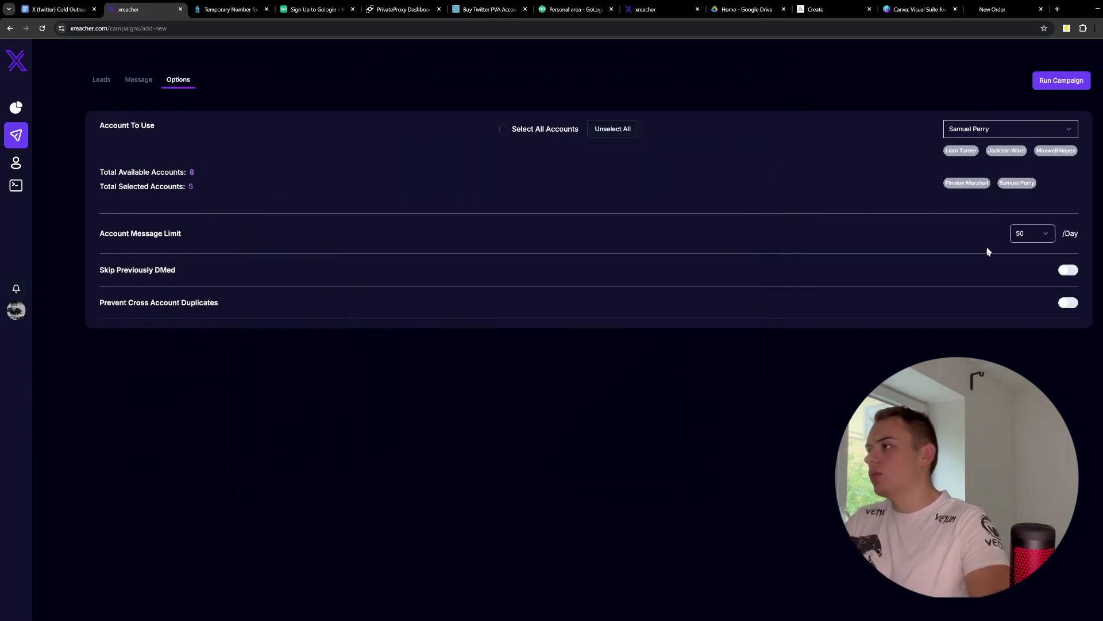
left_click(957, 152)
left_click(961, 152)
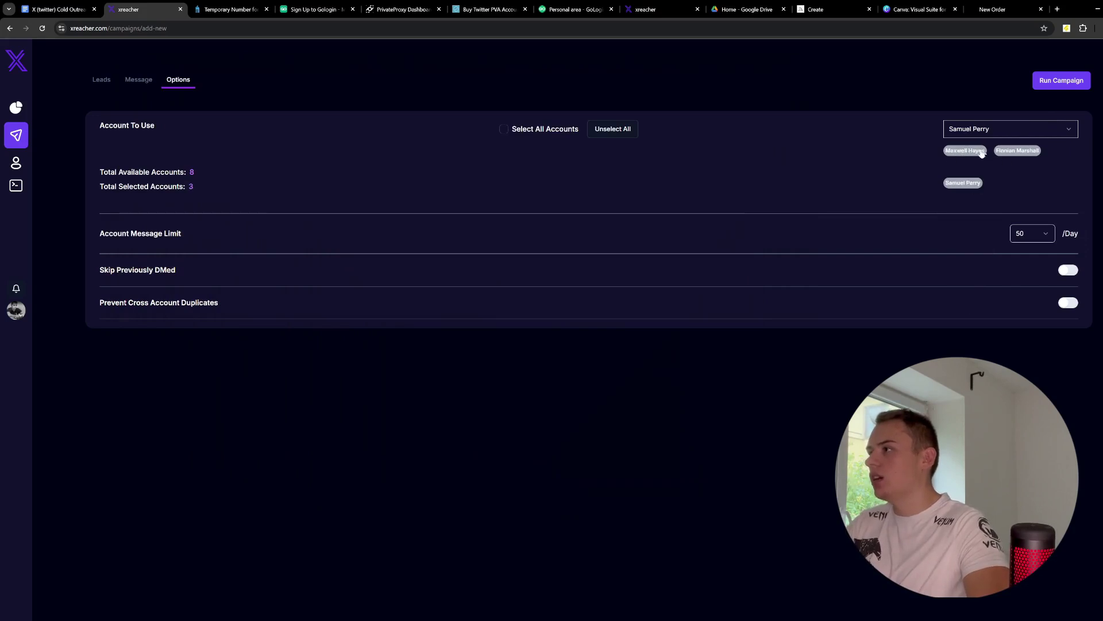
left_click(982, 152)
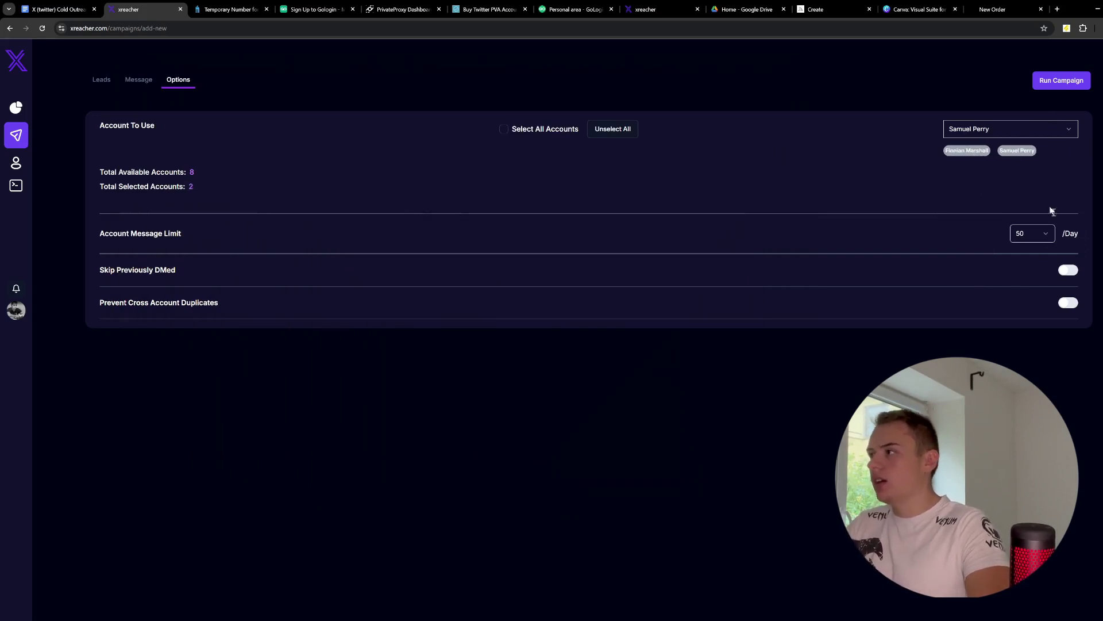
Set the Account Message Limit to 450, enable Skip Previously DMed, and run the campaign.
left_click(1032, 233)
left_click(1032, 325)
left_click(1029, 233)
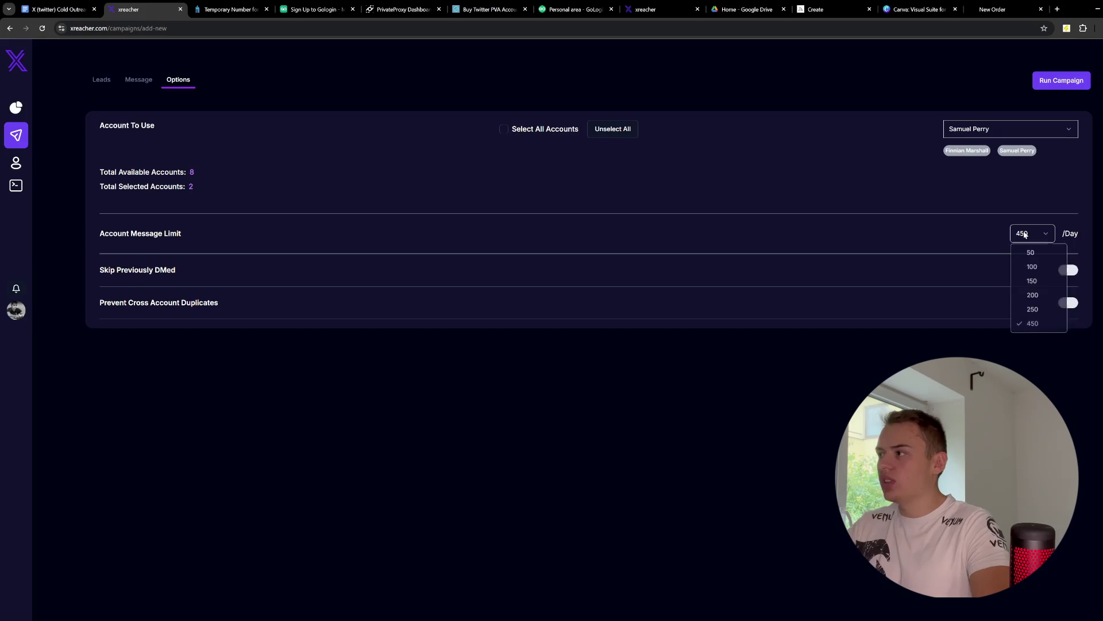
left_click(1032, 324)
left_click(1069, 269)
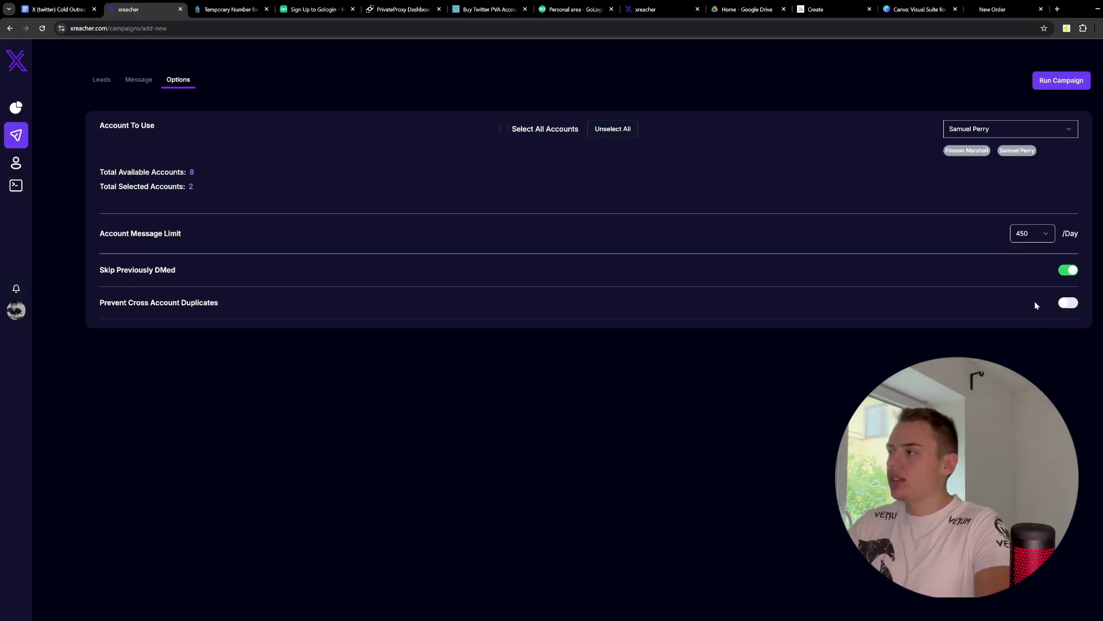
left_click(1062, 79)
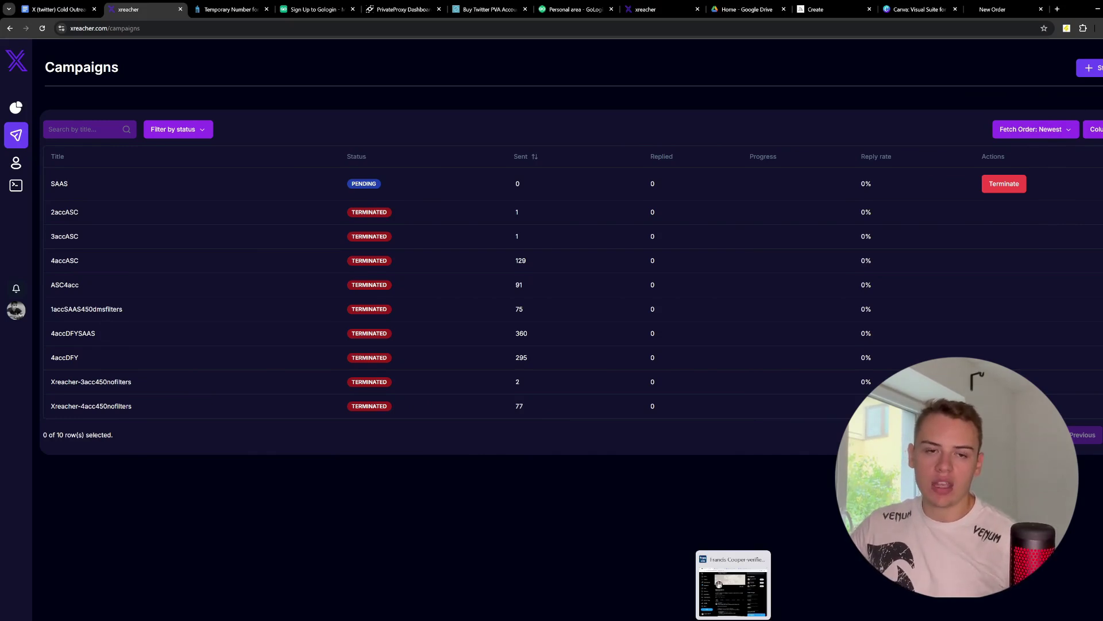
Refresh the campaigns list, check sent DMs in the X account's messages, then return to the guide.
key("F5")
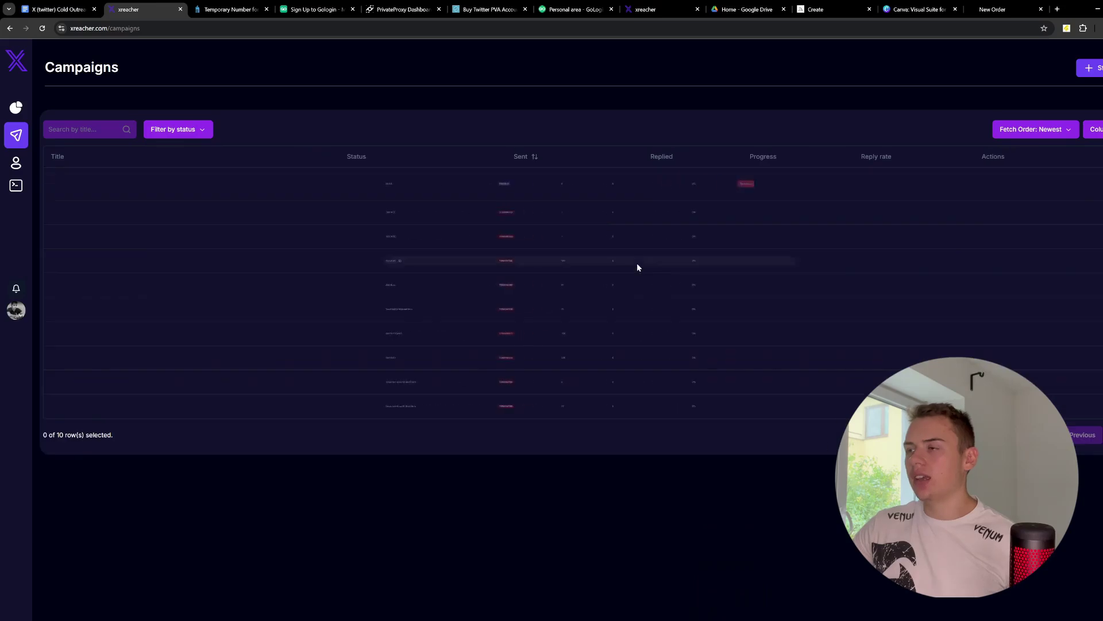
key("alt+Tab")
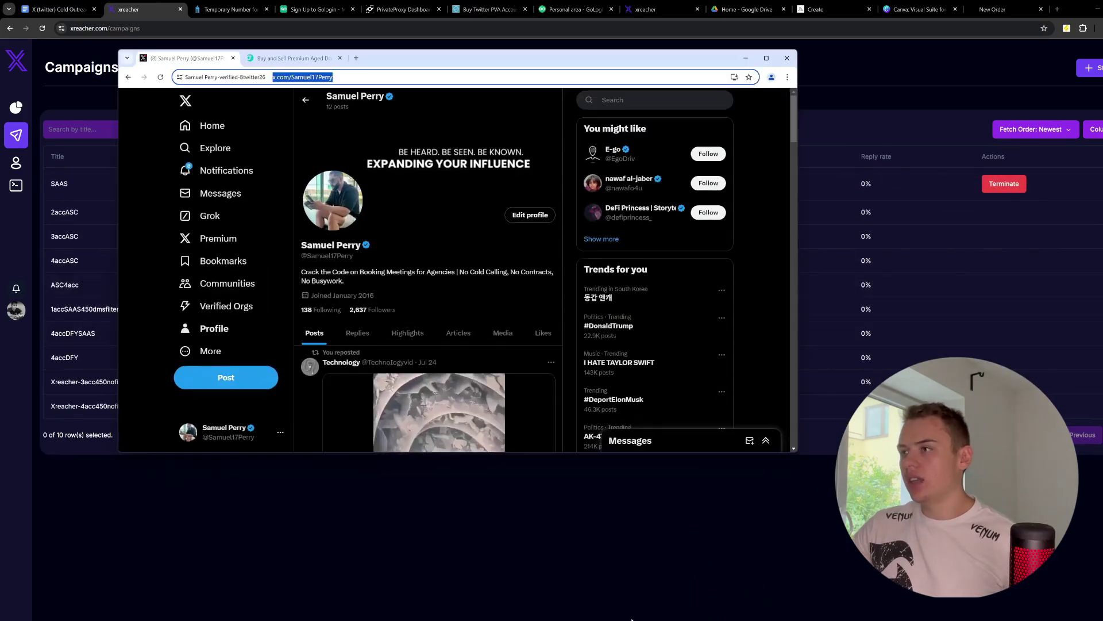
left_click(219, 193)
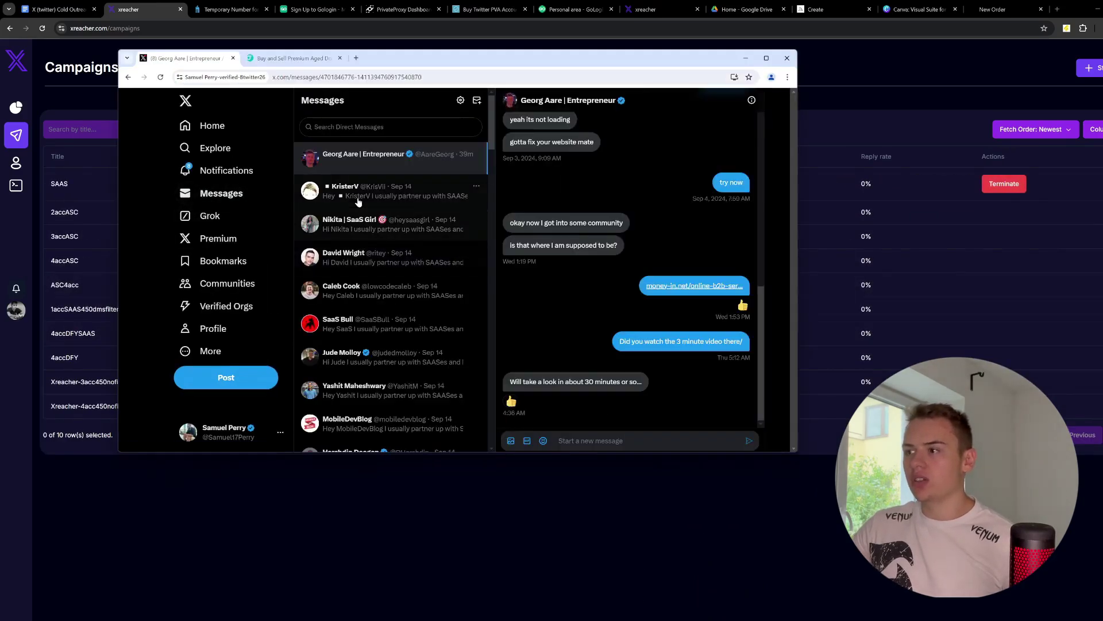
left_click(446, 187)
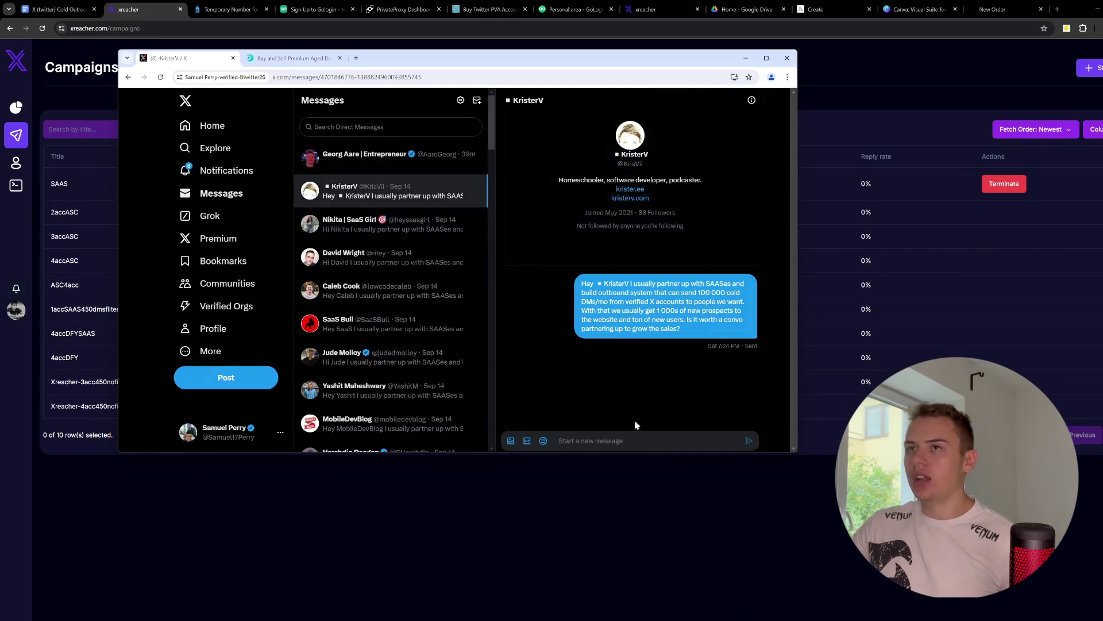
left_click(65, 5)
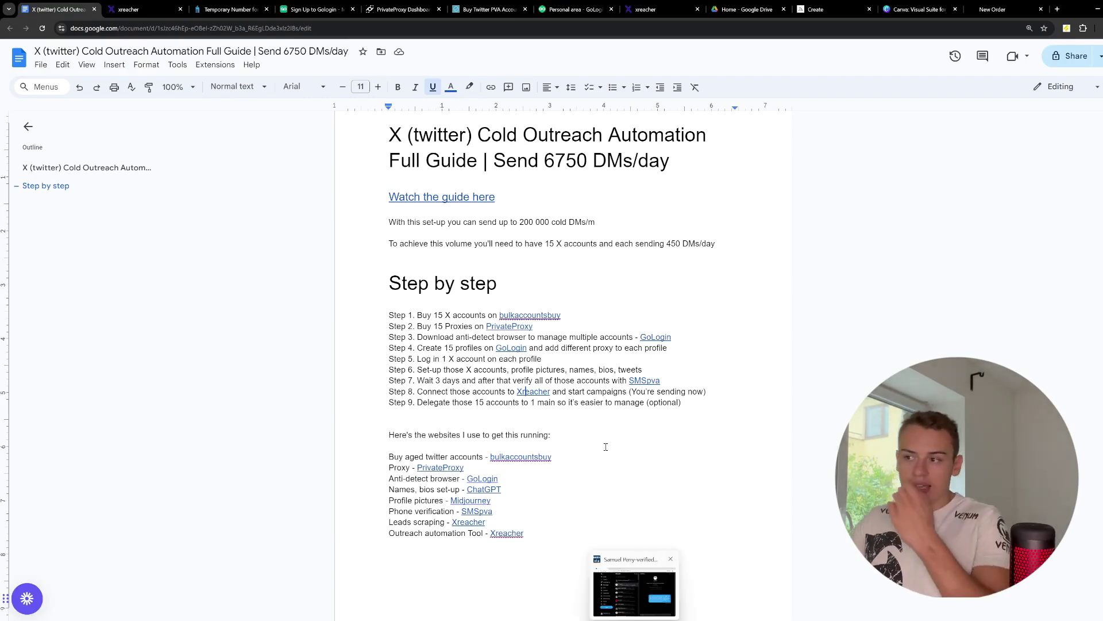
Launch the account3 profile from the GoLogin profiles list.
left_click(640, 595)
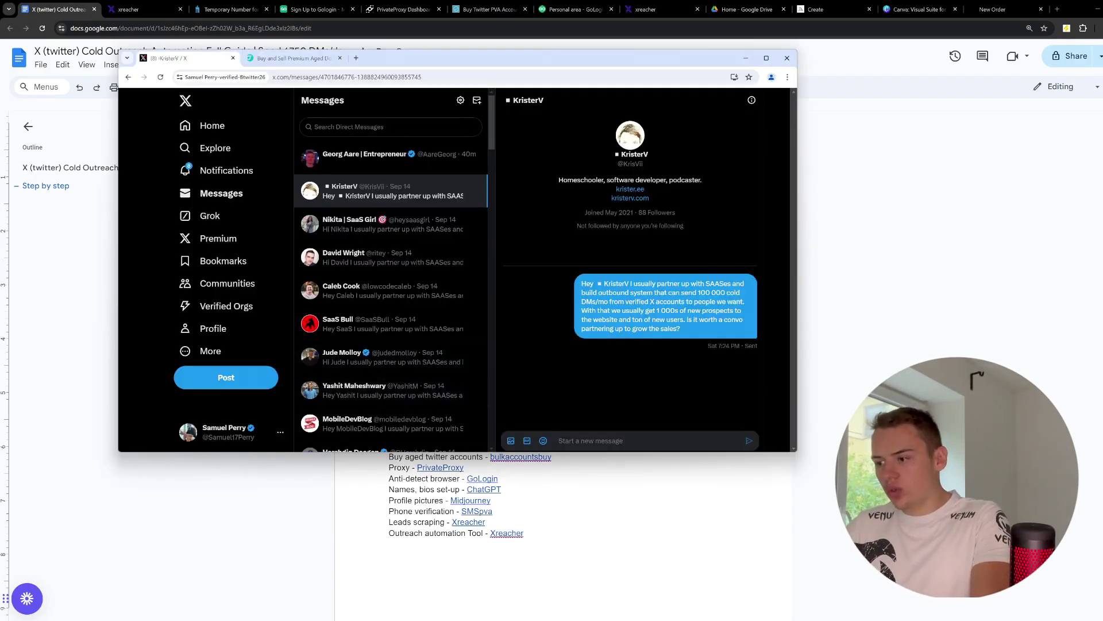
key("alt+Tab")
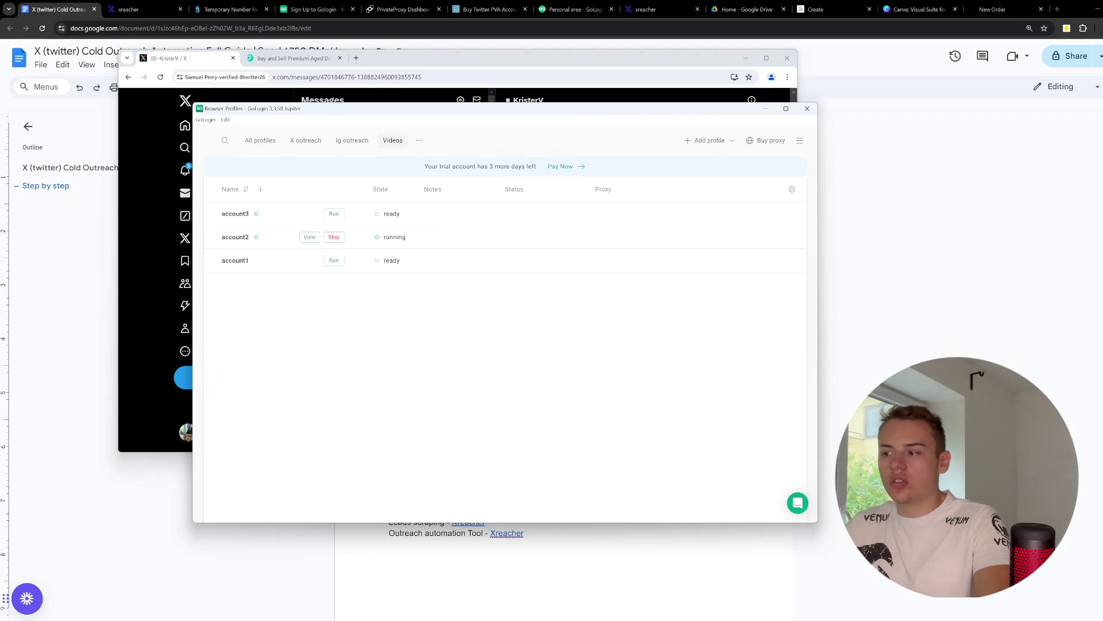
left_click(334, 214)
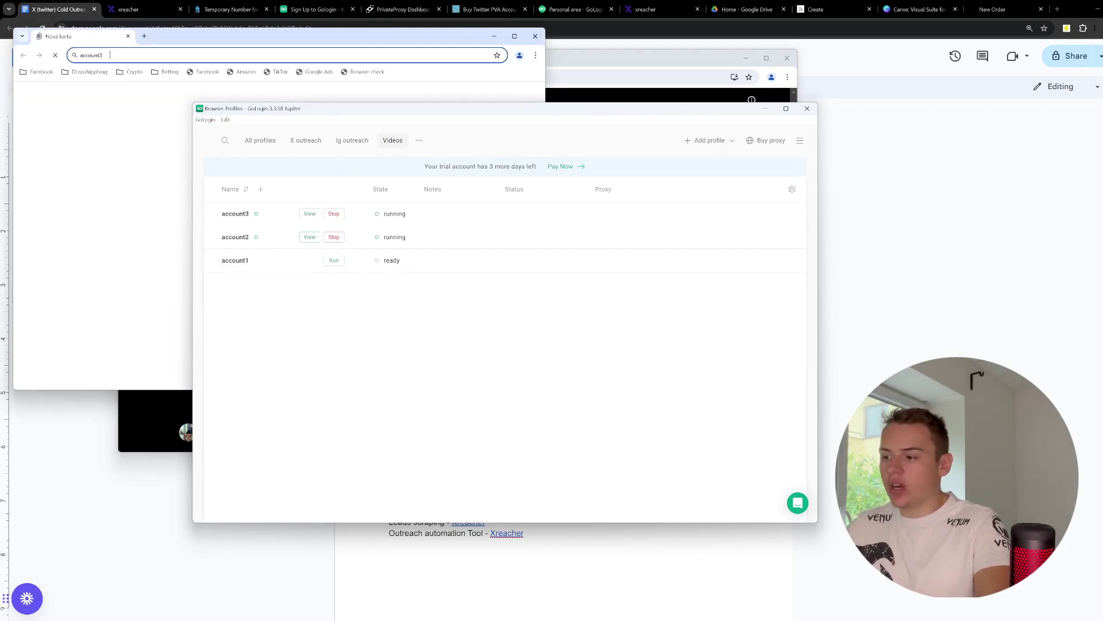
Open Settings and privacy for the main X account.
left_click(150, 428)
left_click(214, 331)
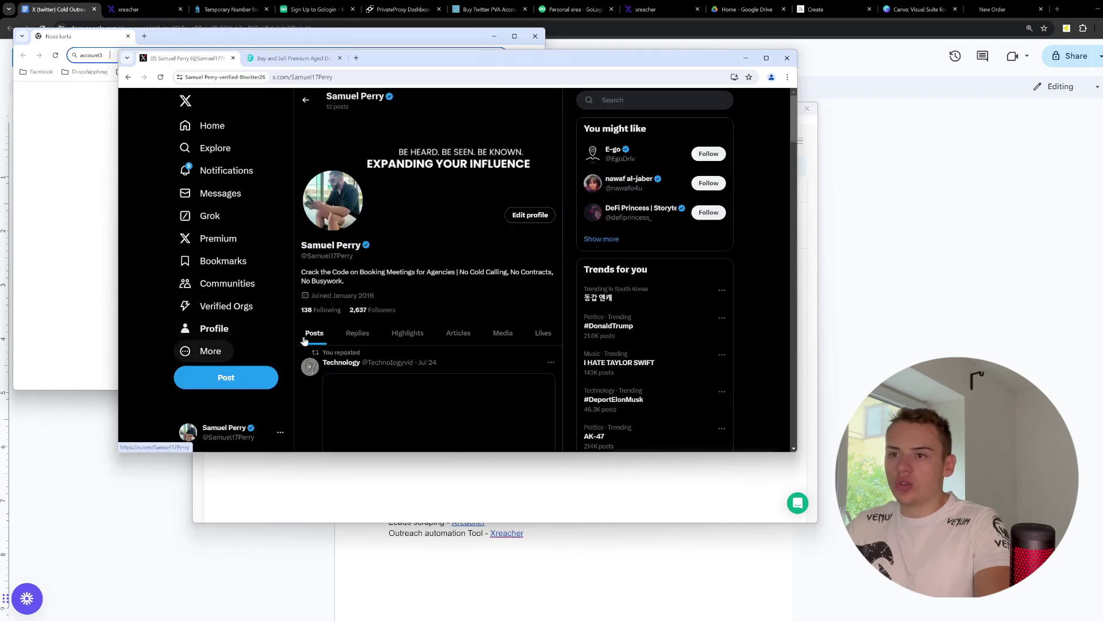
left_click(210, 353)
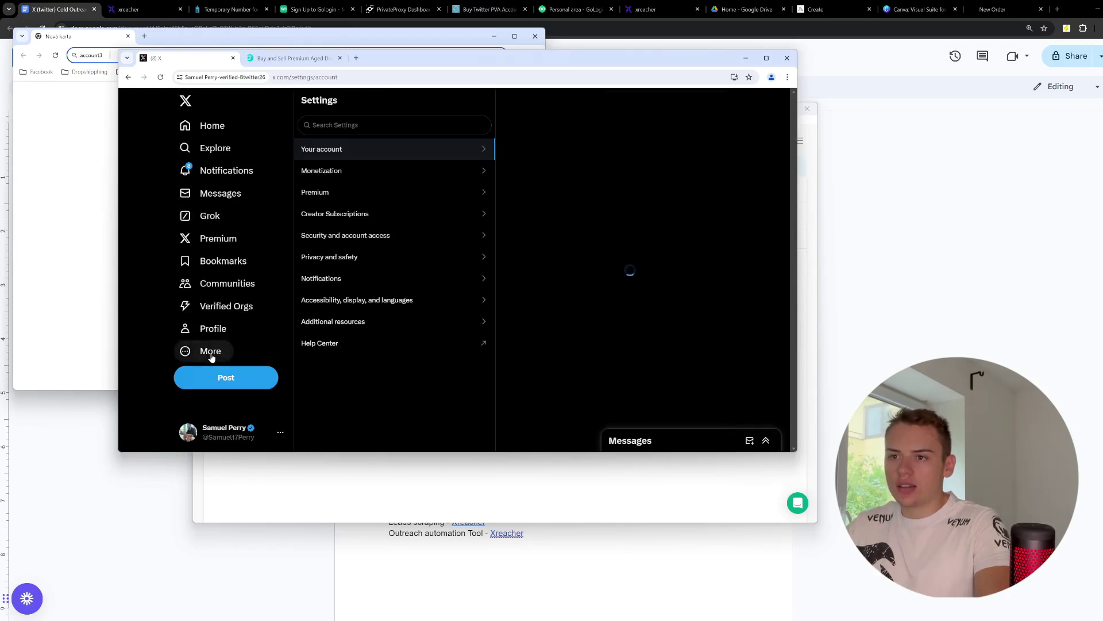
Reach Delegate > Members you've delegated in the second X account's security settings.
left_click(372, 236)
left_click(586, 249)
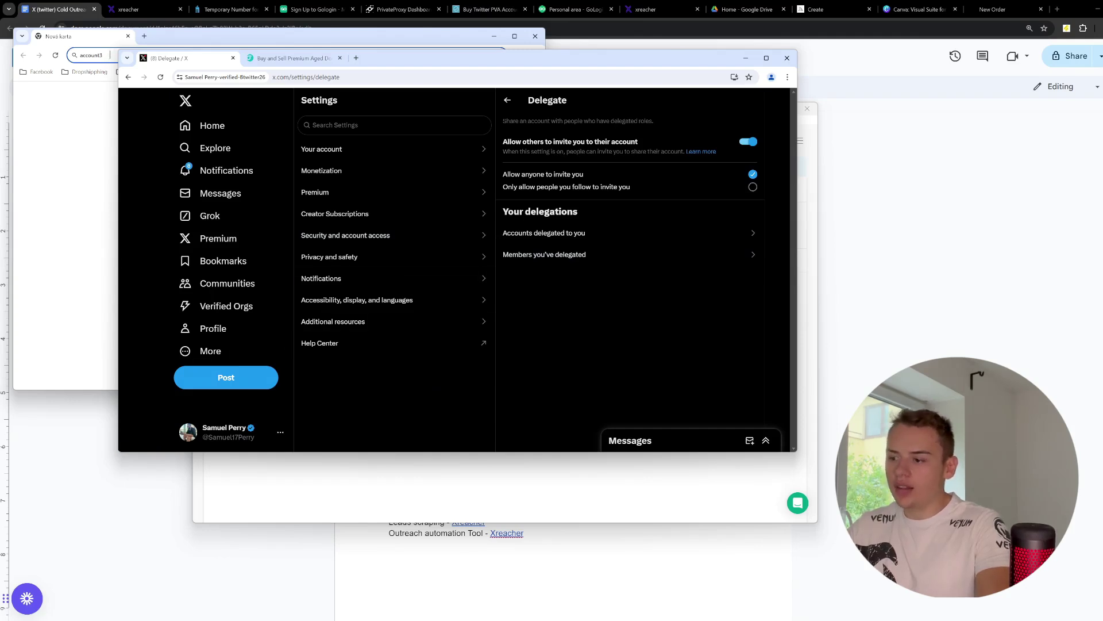
left_click(211, 328)
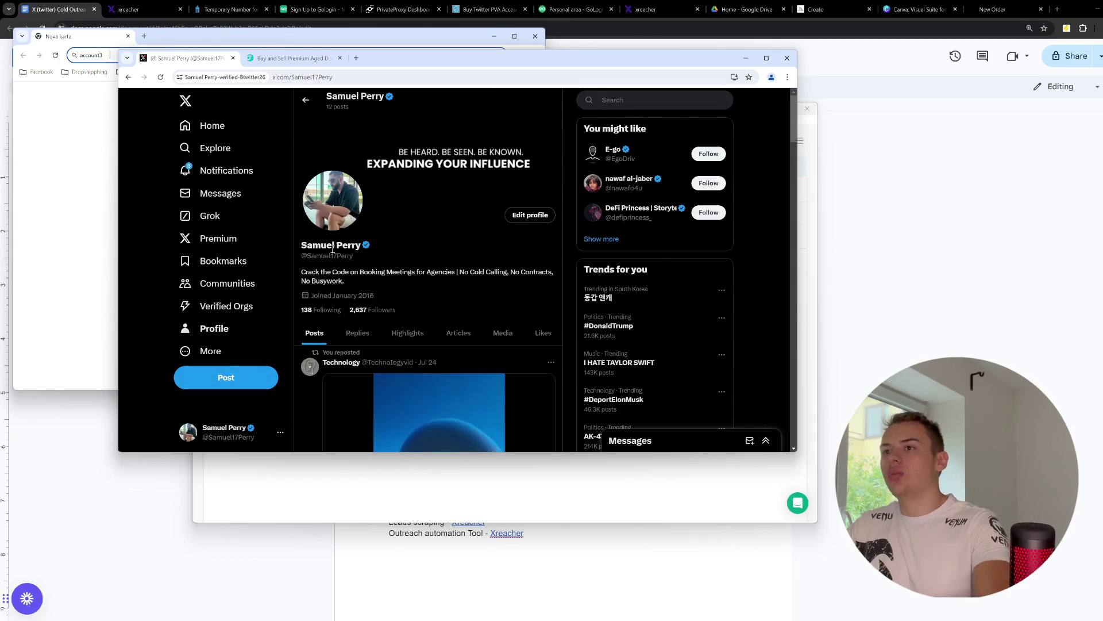
key("alt+Tab")
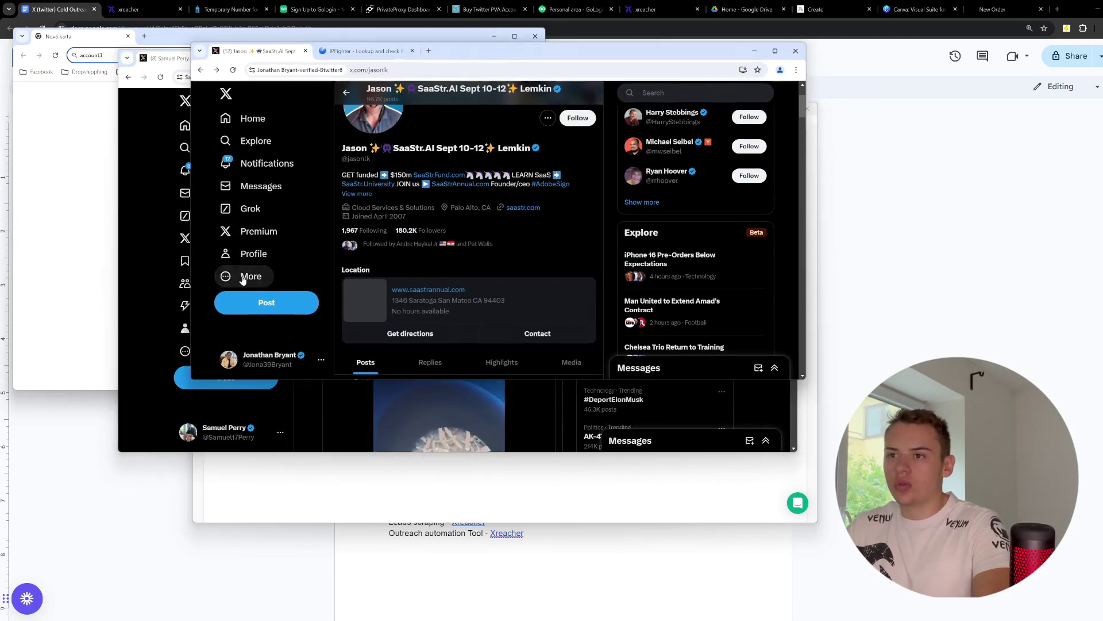
left_click(242, 278)
left_click(260, 296)
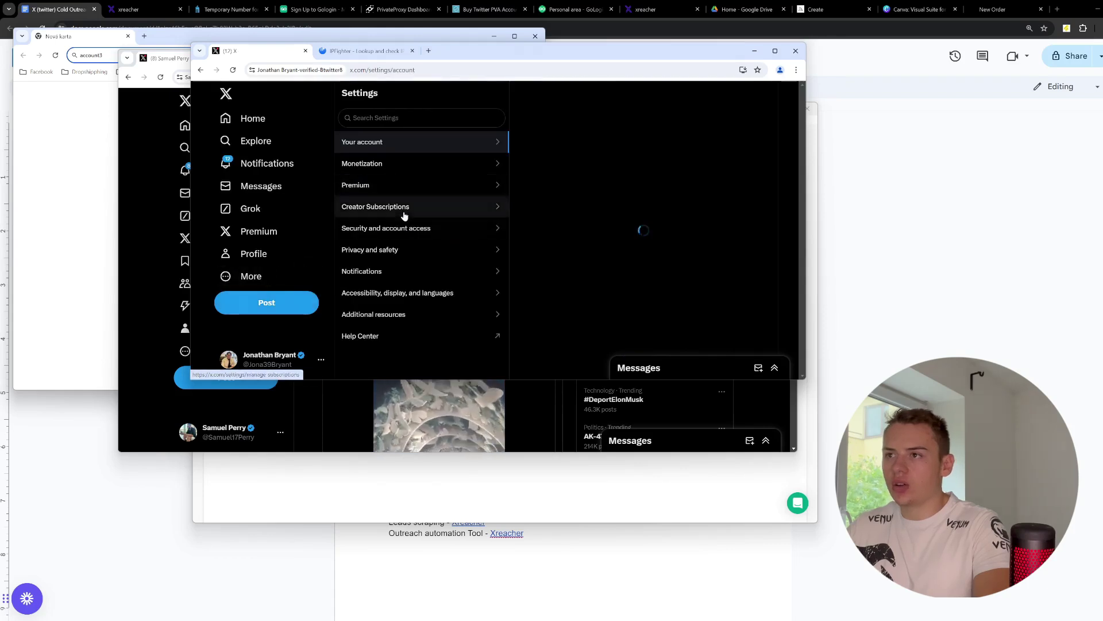
left_click(396, 229)
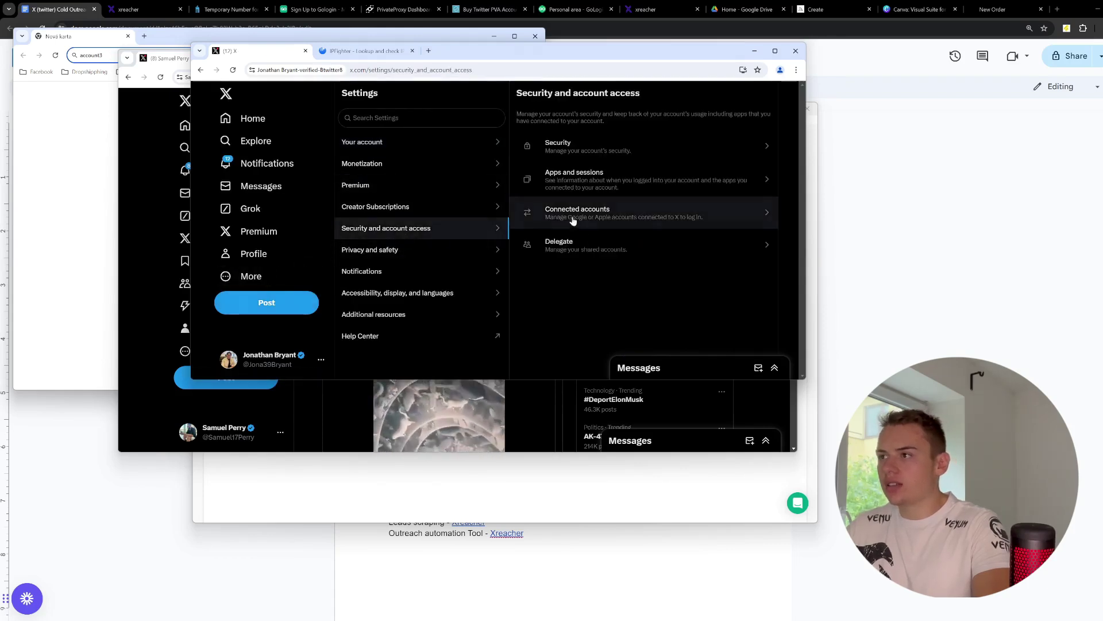
left_click(582, 247)
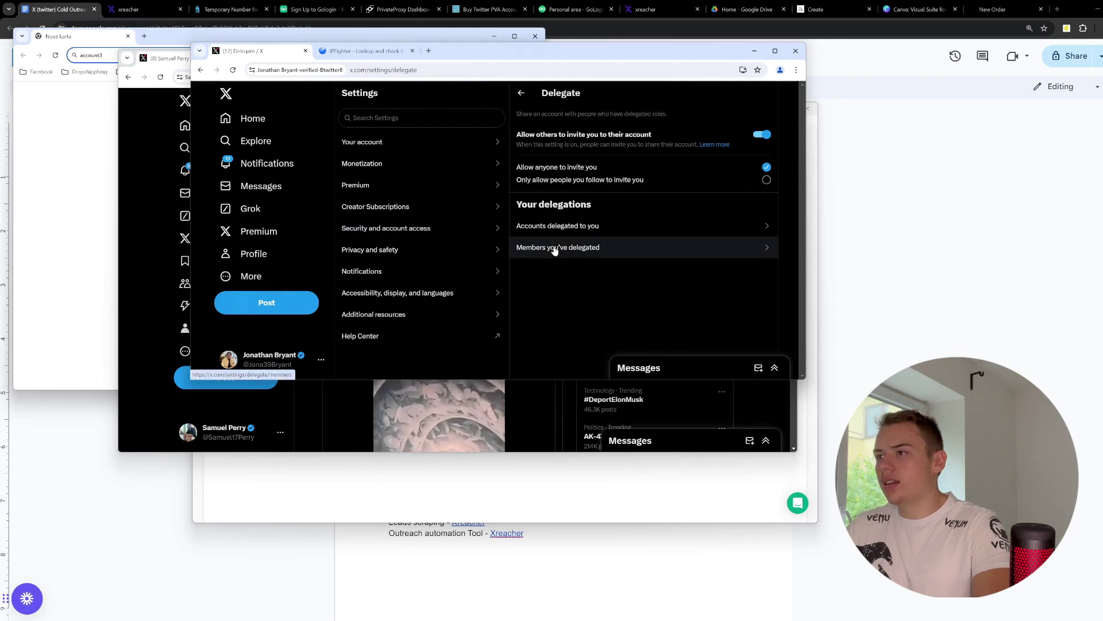
left_click(578, 248)
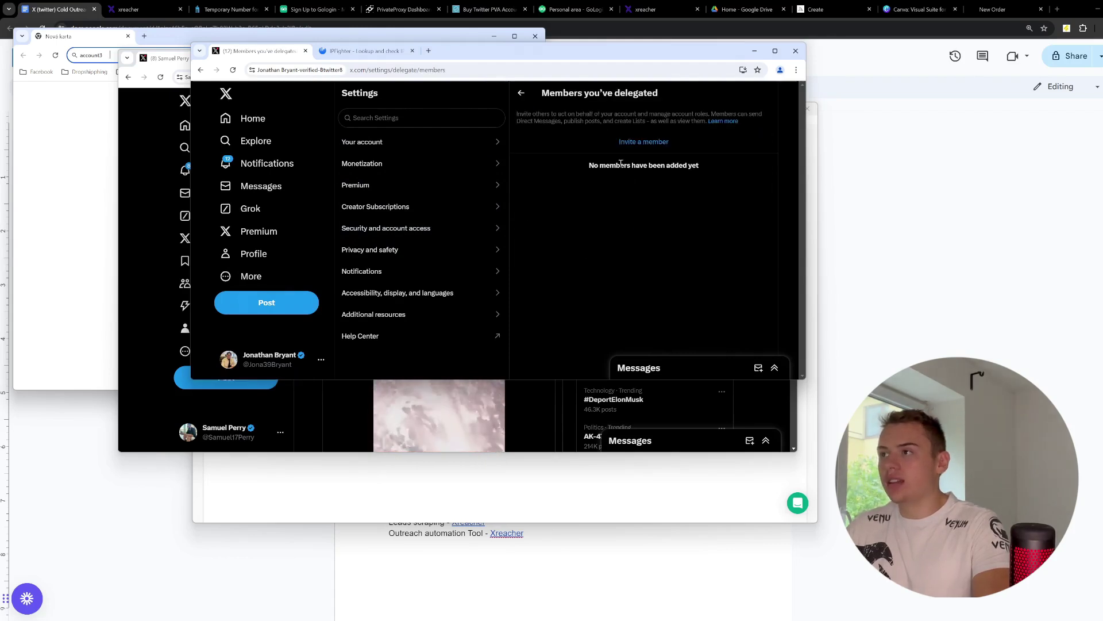
Invite the main account as a Contributor delegate, then begin another member invite.
left_click(623, 144)
type("Samuel17Perry")
left_click(497, 201)
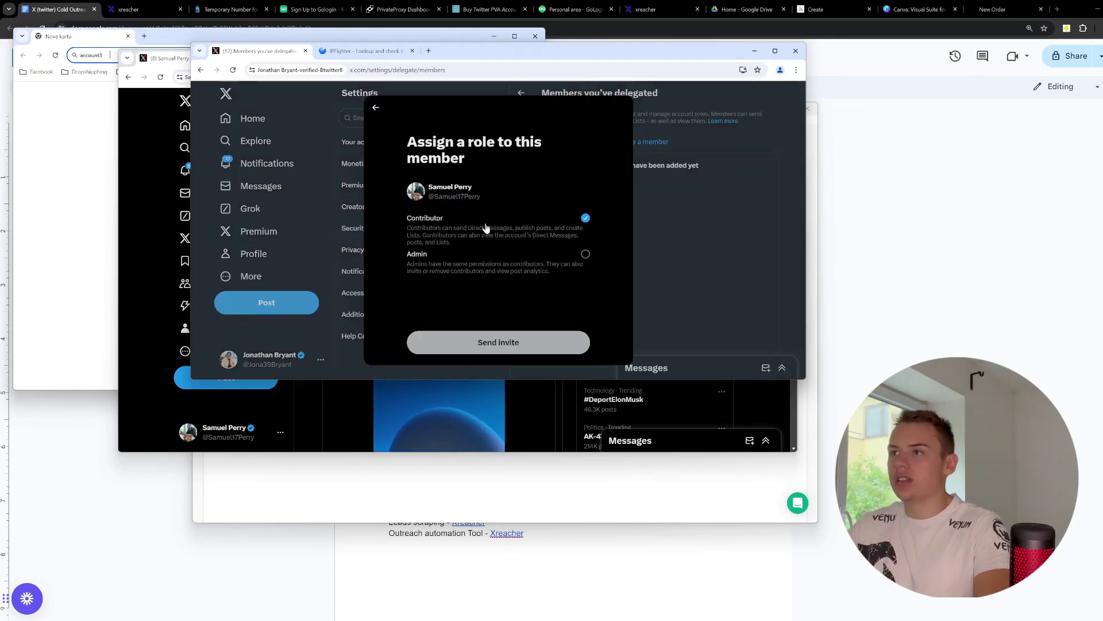
left_click(585, 253)
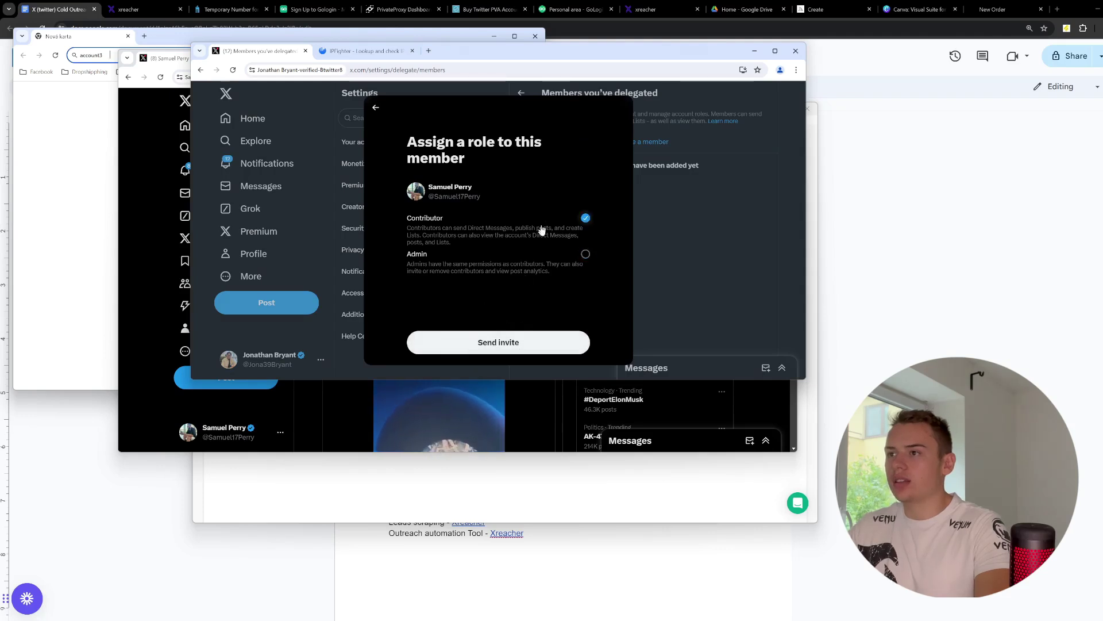
left_click(585, 218)
left_click(510, 343)
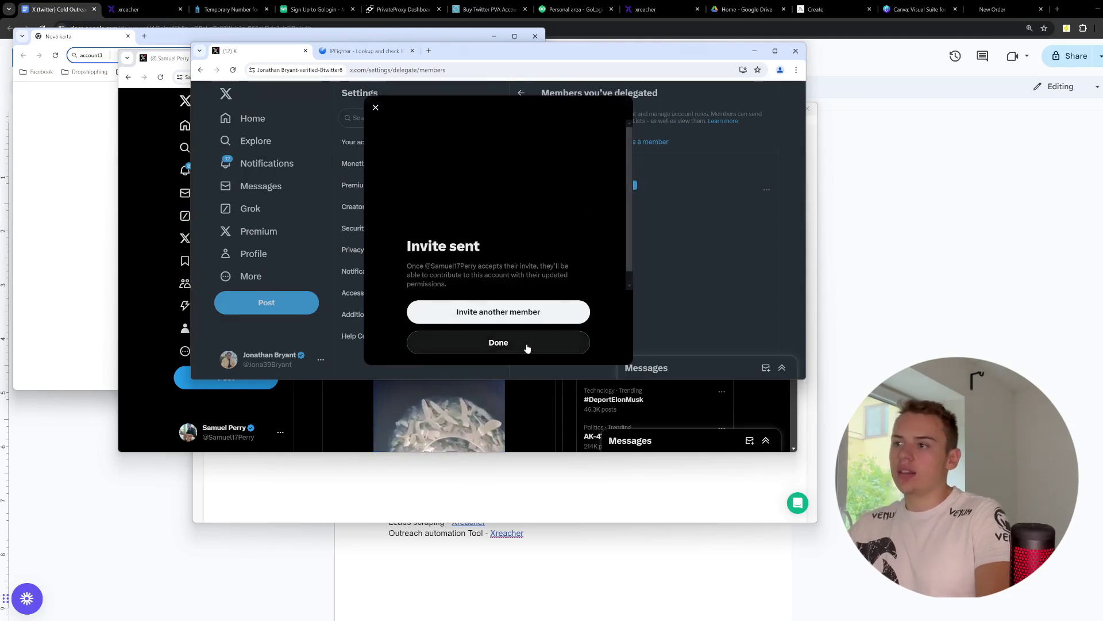
left_click(524, 314)
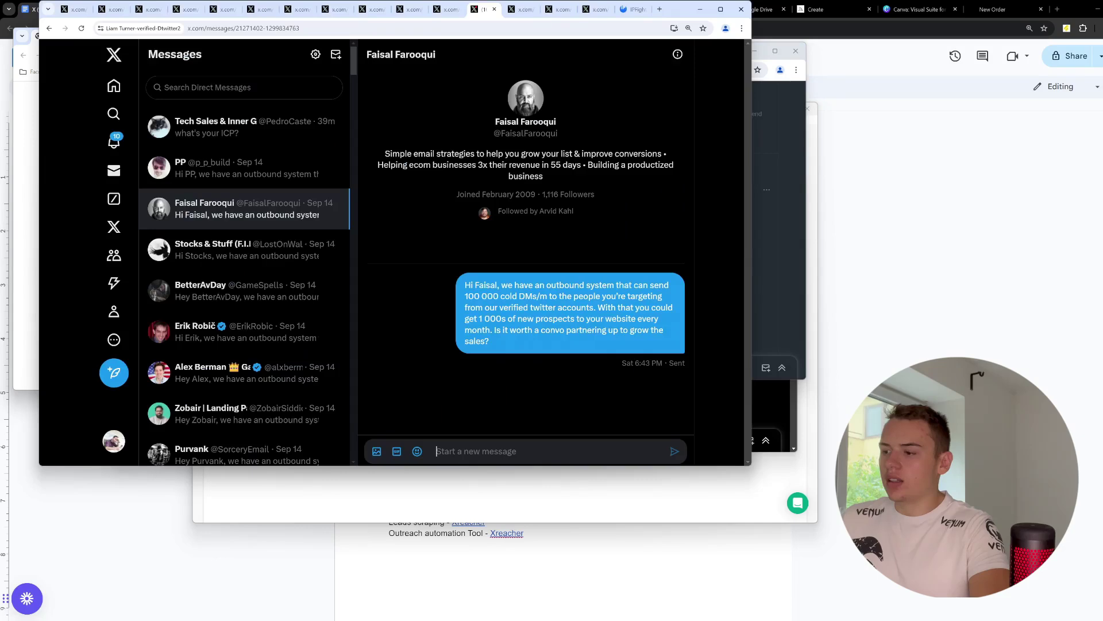
Copy the third account's handle and paste it into the invite-member search.
left_click(114, 311)
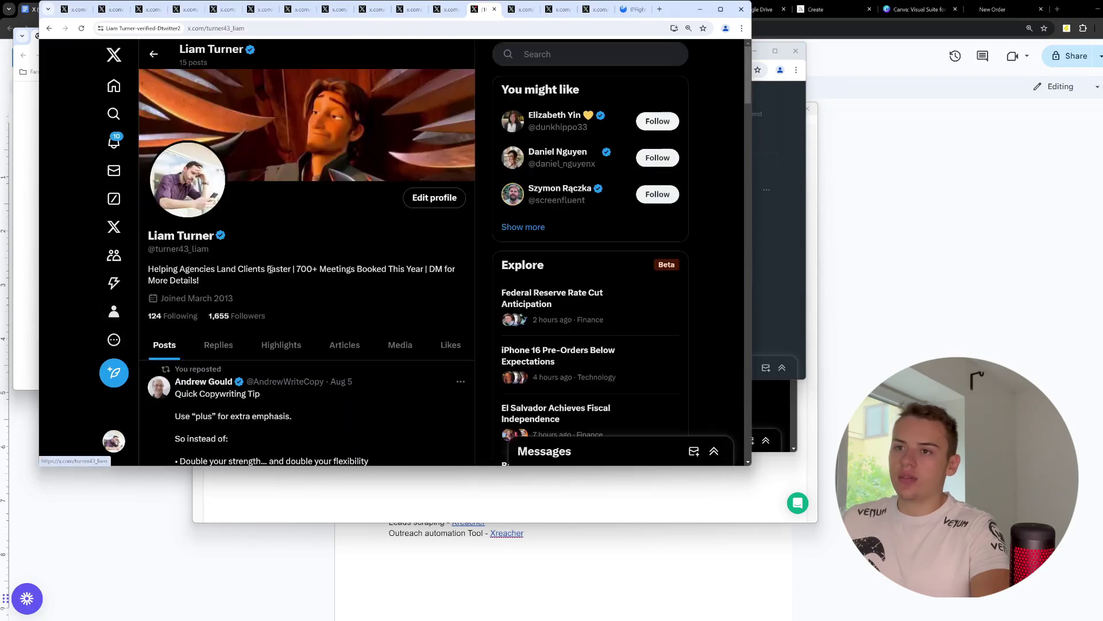
double_click(201, 251)
type("turner43_liam")
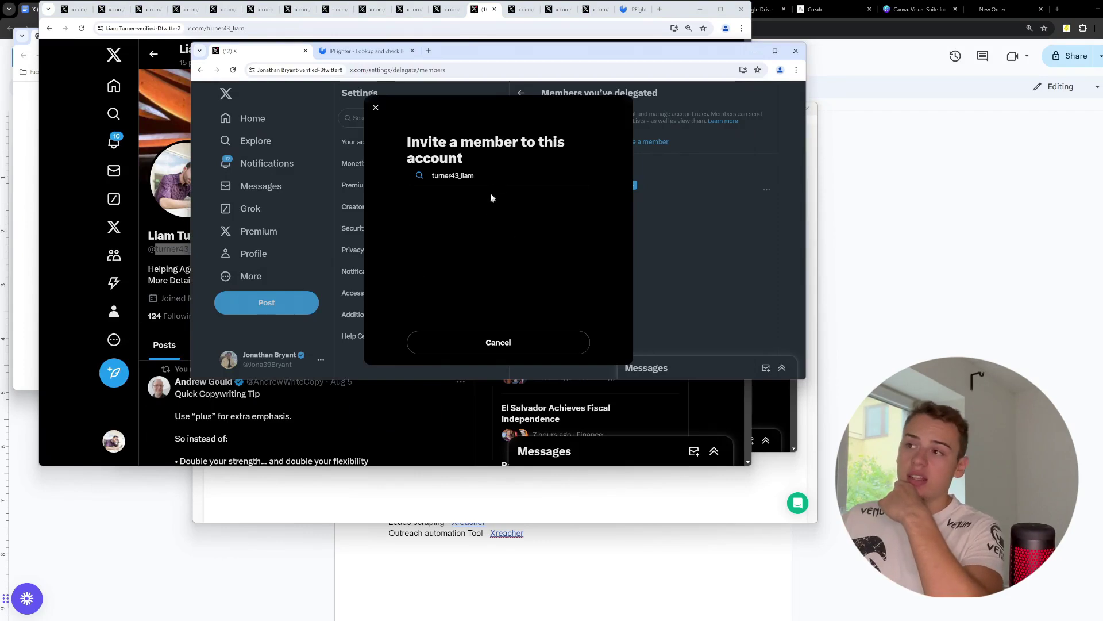
left_click(507, 340)
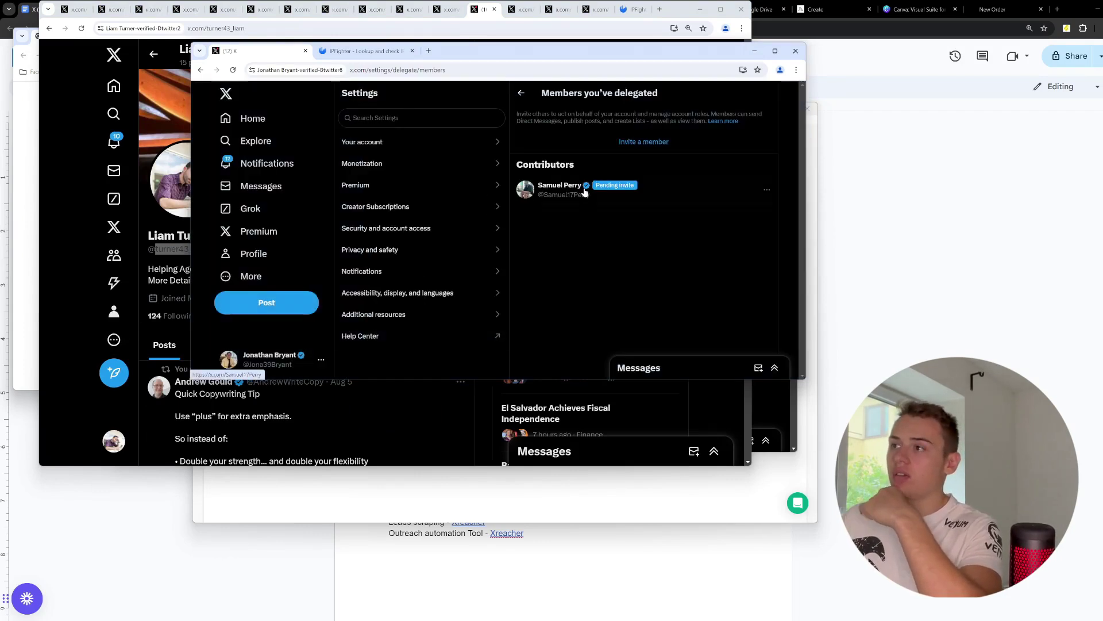
left_click(681, 141)
type("turner43_liam")
double_click(452, 176)
key("ctrl+c")
left_click(499, 342)
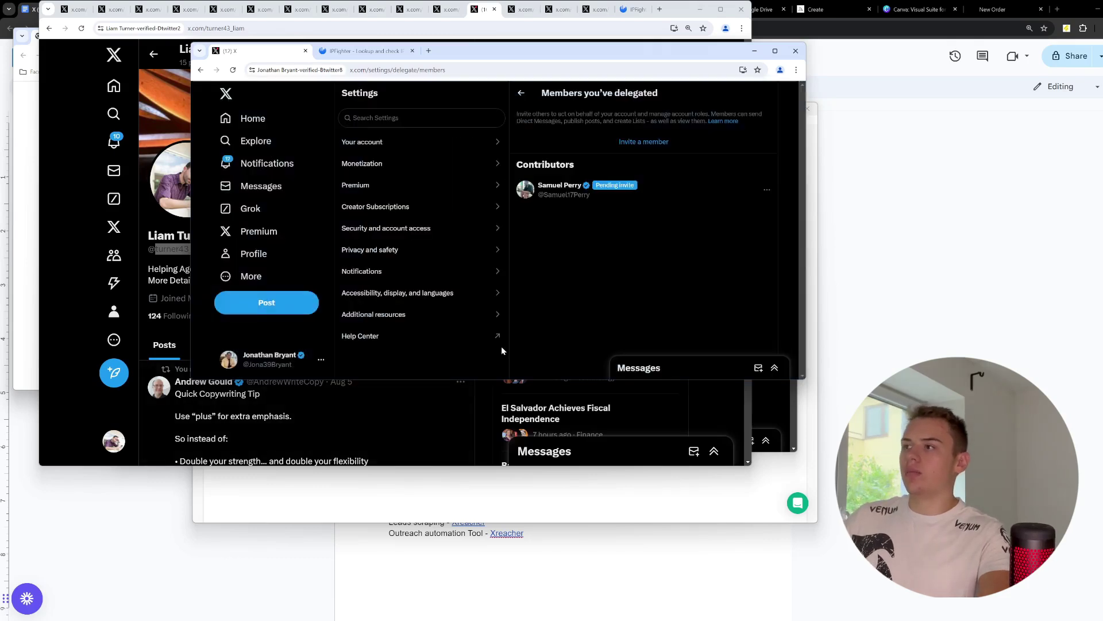
Open Security and account access > Delegate in the third account's settings.
key("alt+Tab")
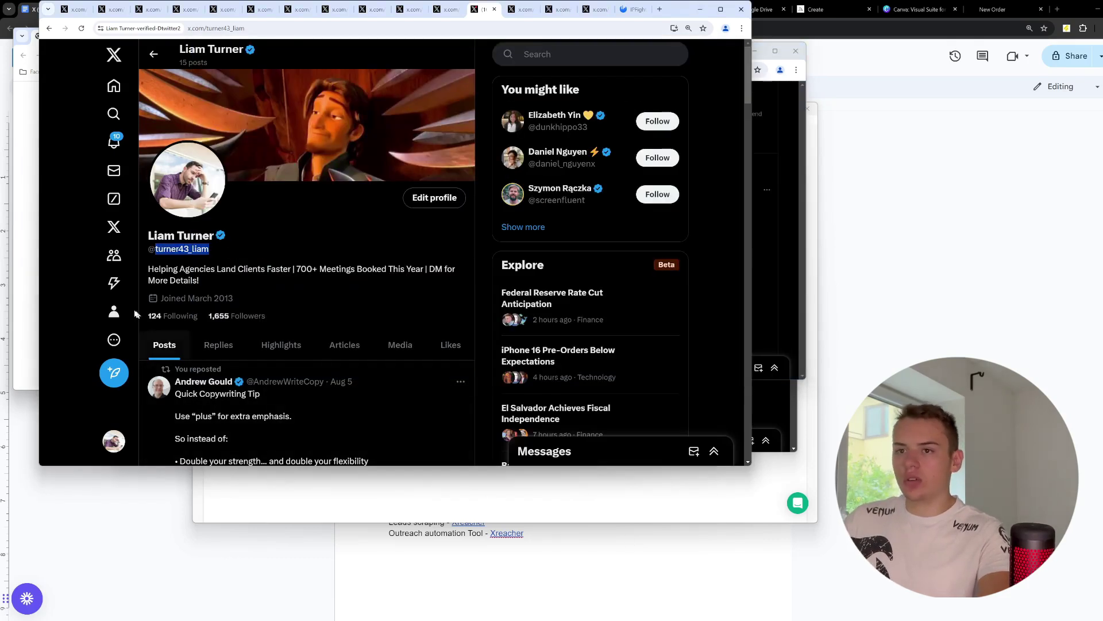
left_click(114, 339)
left_click(173, 335)
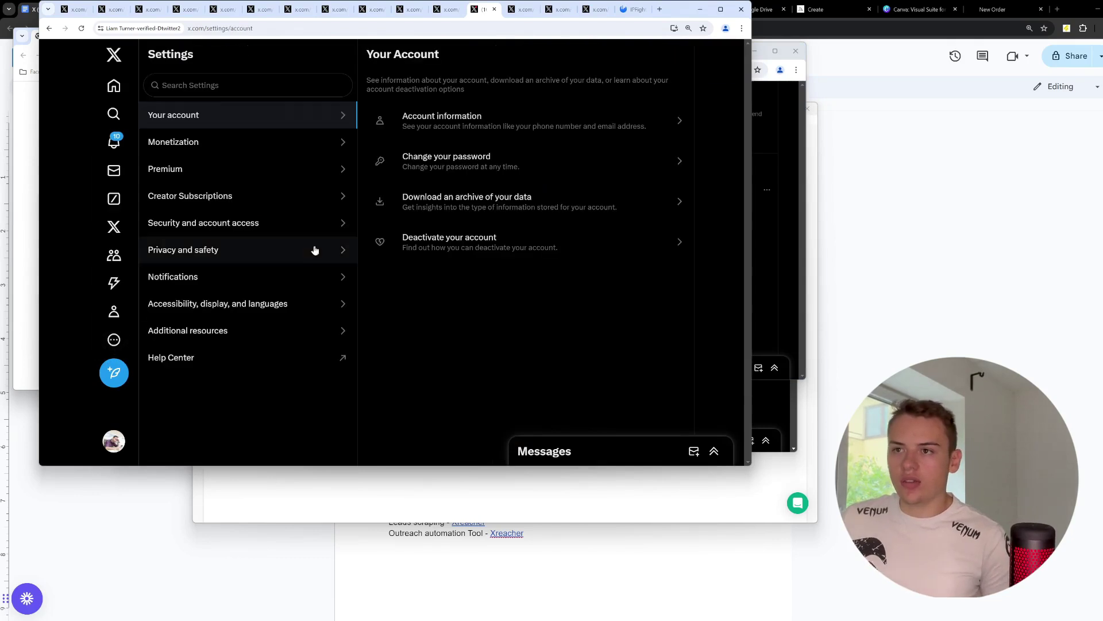
left_click(234, 223)
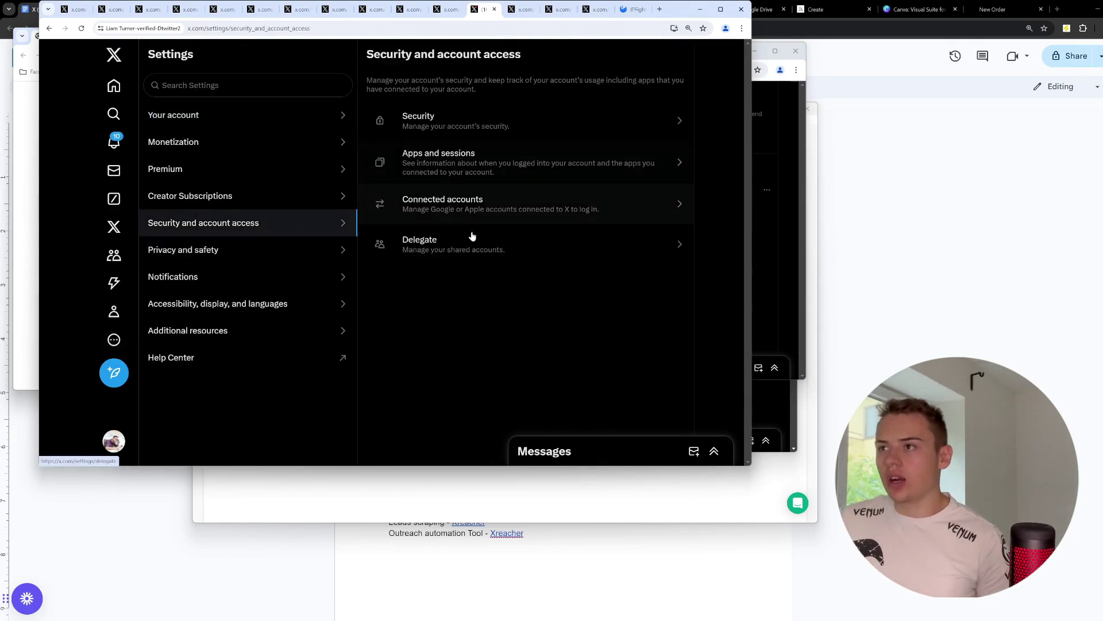
left_click(469, 249)
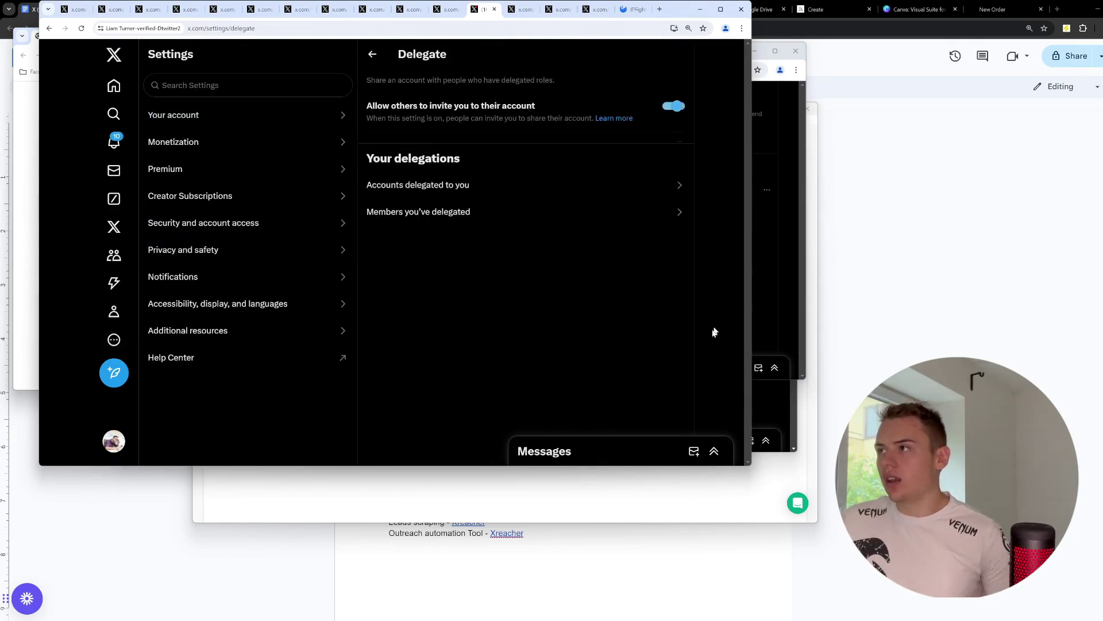
Paste the third account's handle into the second account's invite-member search again.
key("alt+Tab")
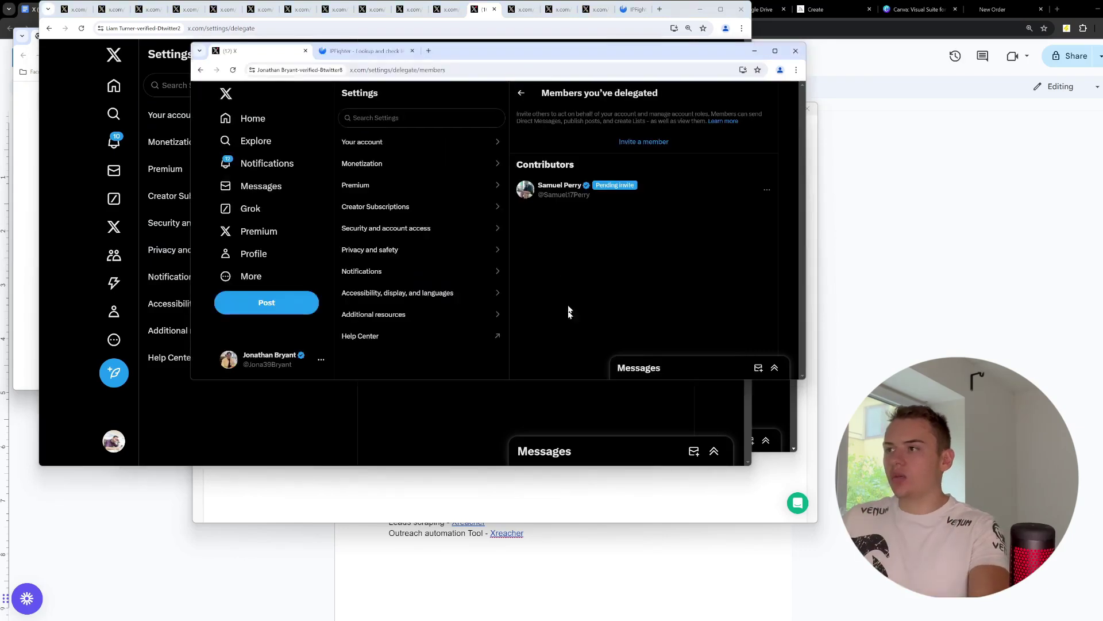
left_click(655, 142)
key("ctrl+v")
left_click(473, 344)
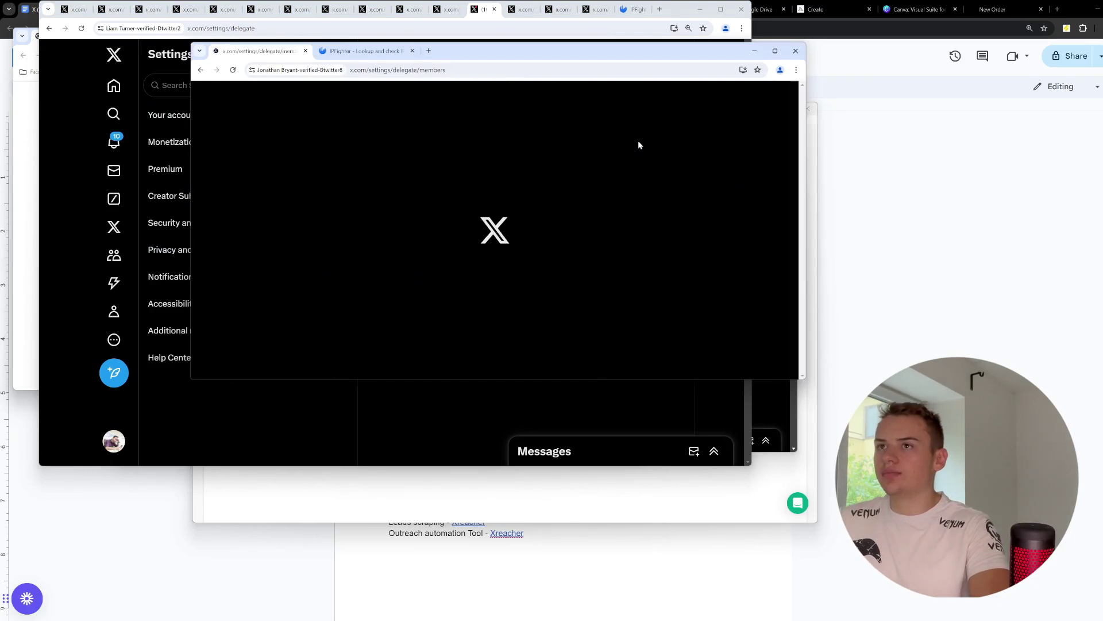
left_click(640, 151)
key("ctrl+v")
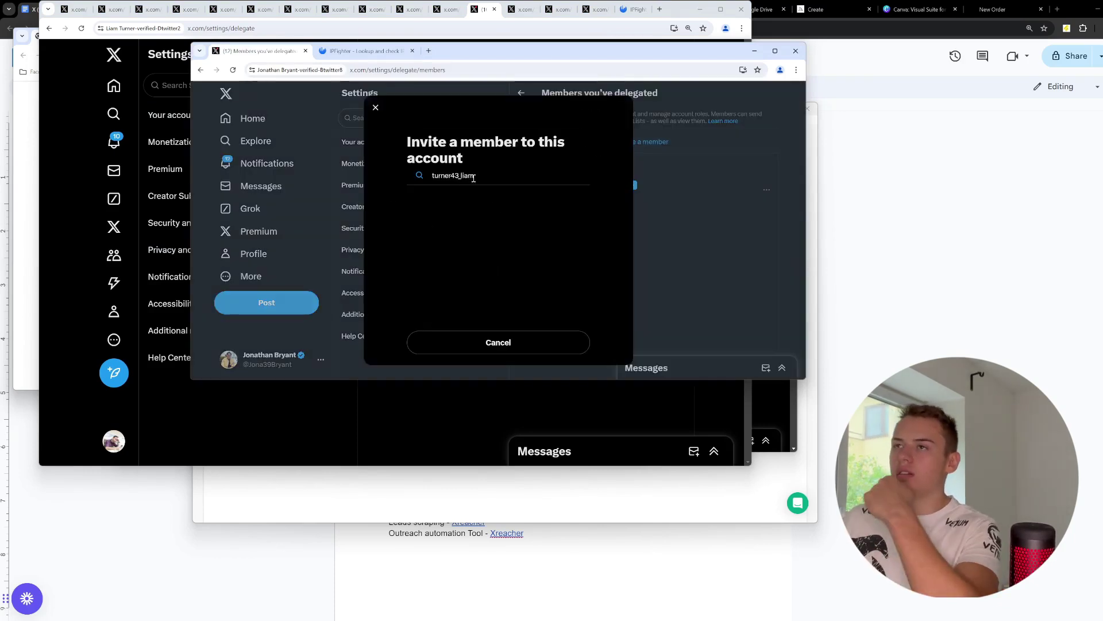
left_click(492, 342)
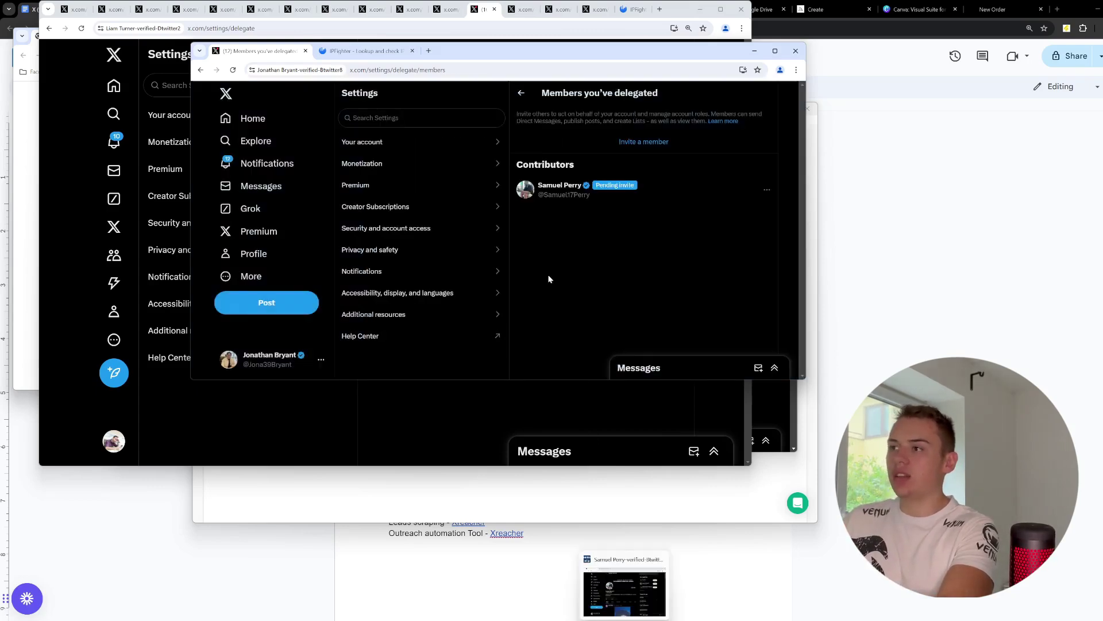
Accept the Contributor invite from the main account's Notifications.
key("alt+Tab")
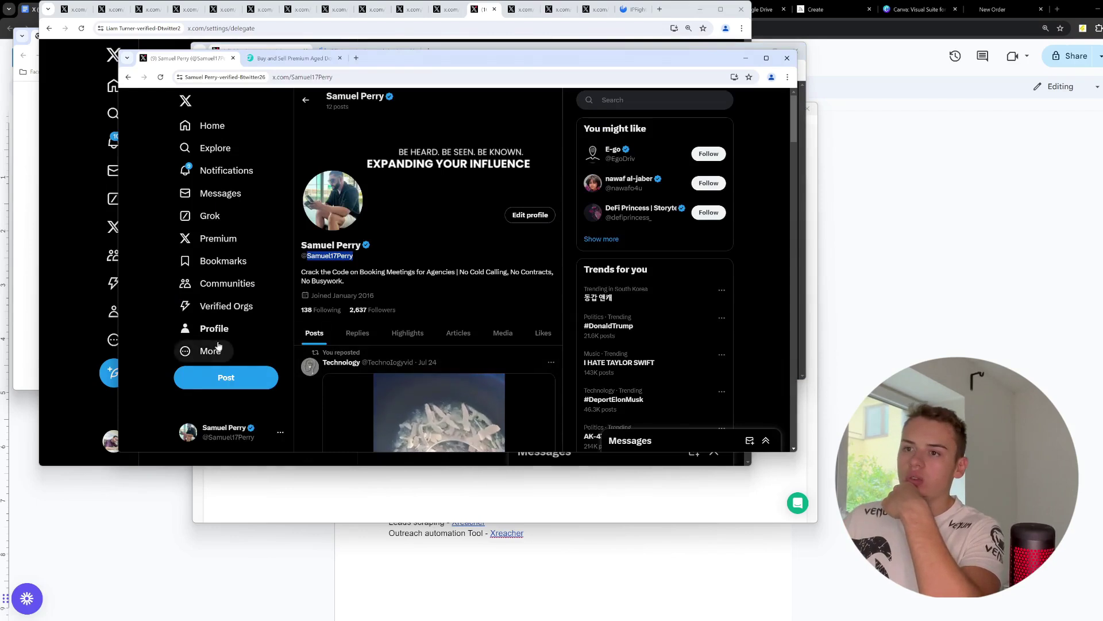
left_click(224, 170)
left_click(392, 155)
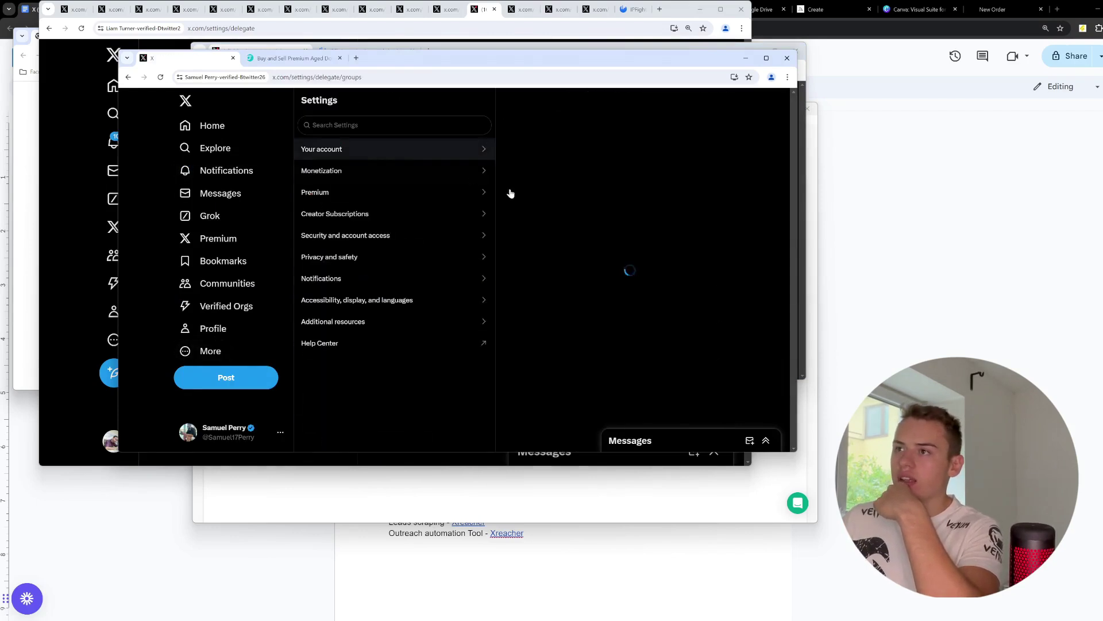
left_click(729, 190)
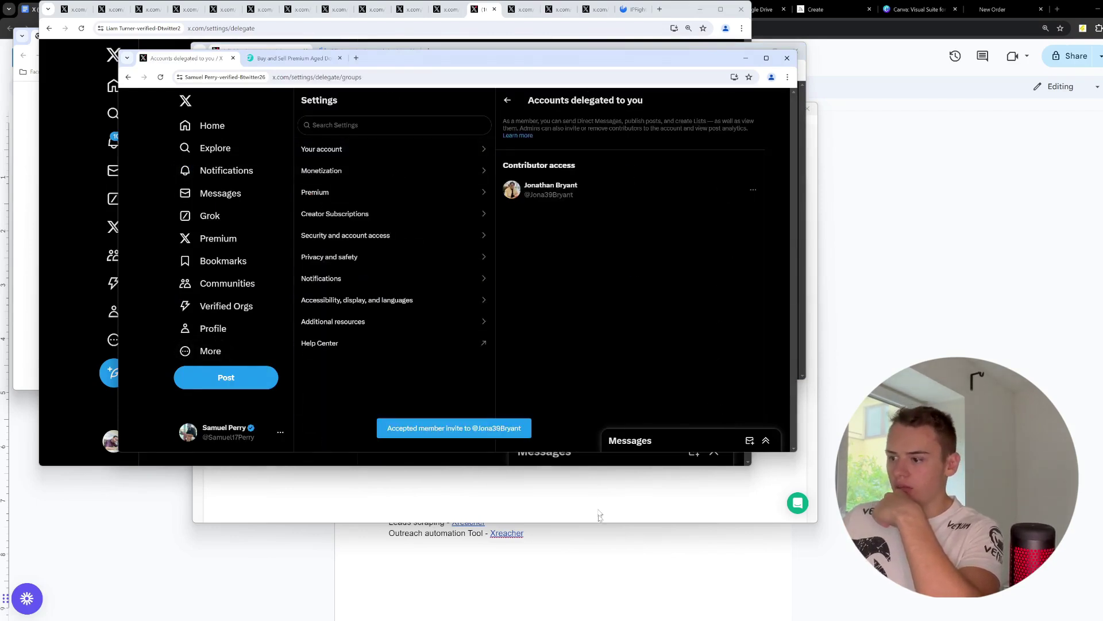
Switch the main account to act as the delegated second account.
key("alt+Tab")
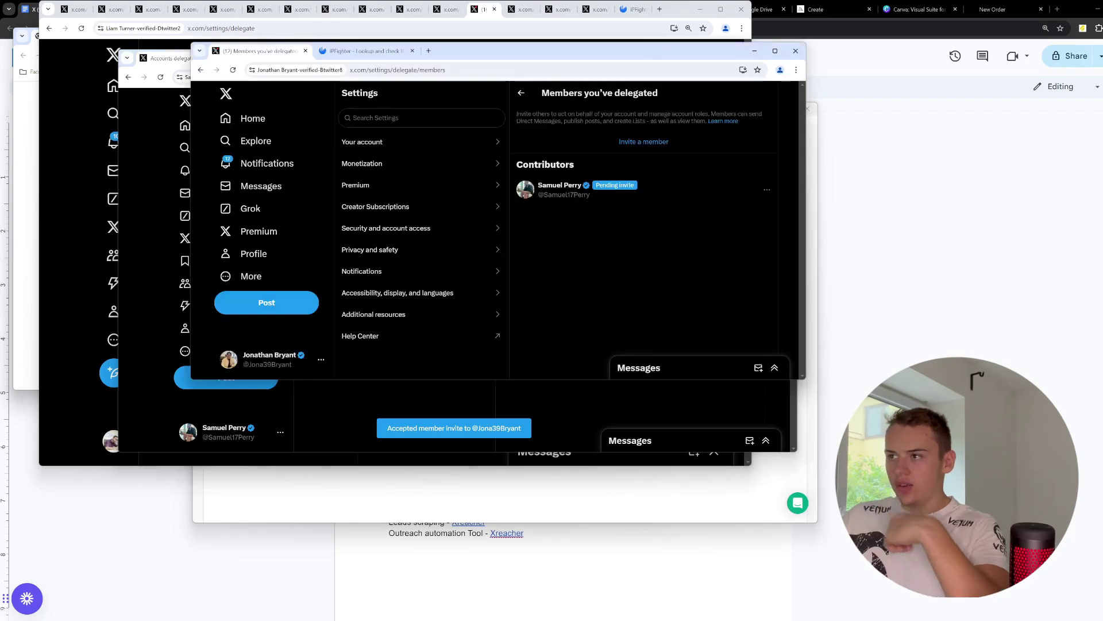
left_click(254, 254)
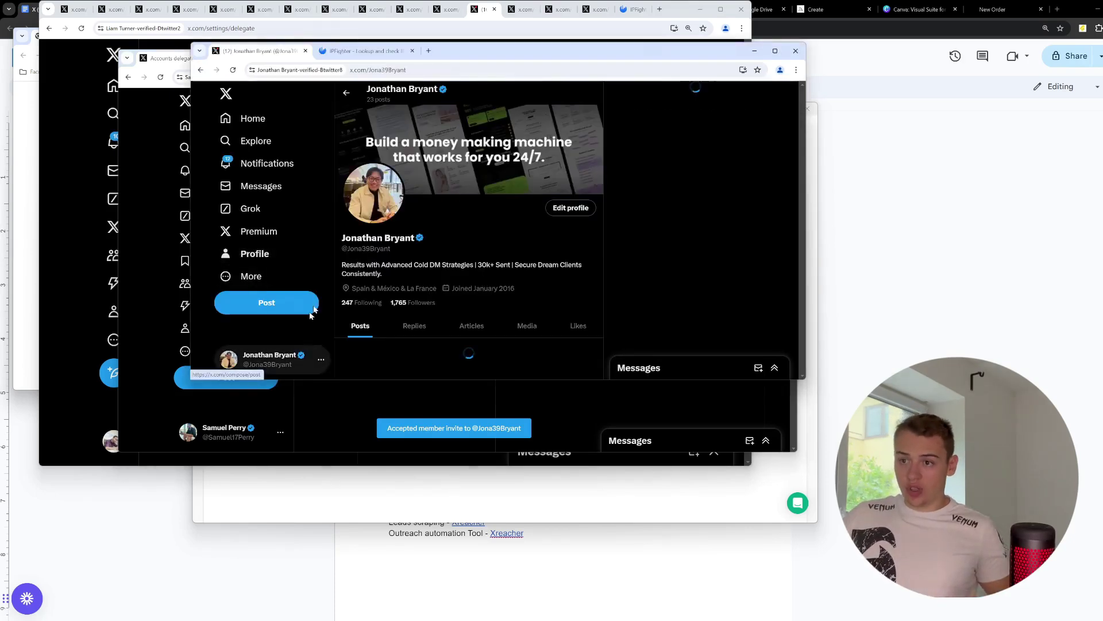
left_click(287, 359)
key("Escape")
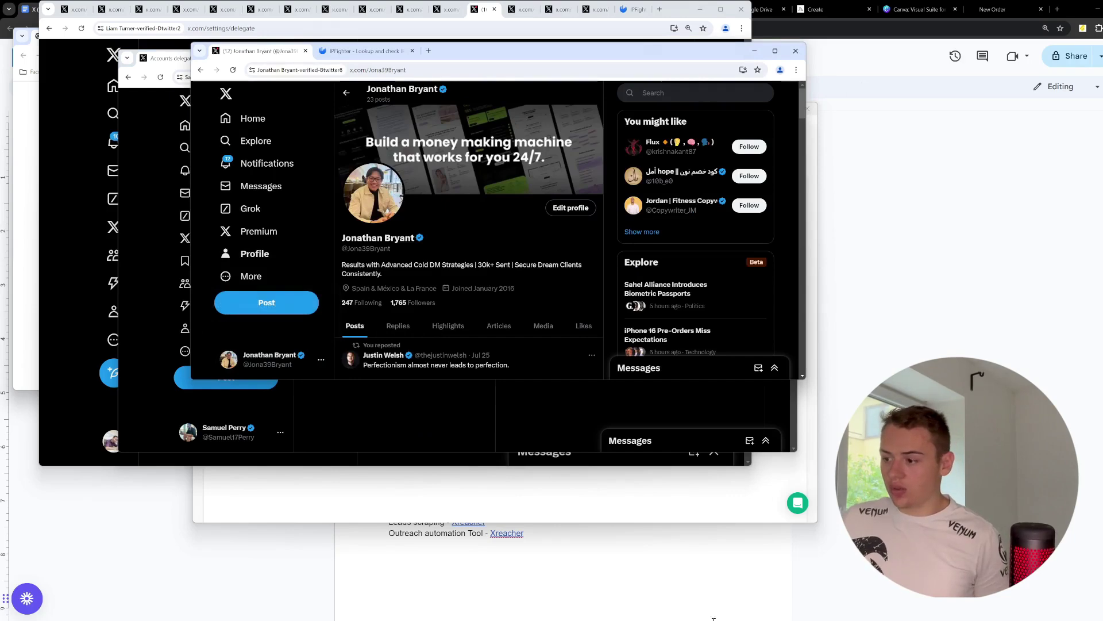
left_click(314, 387)
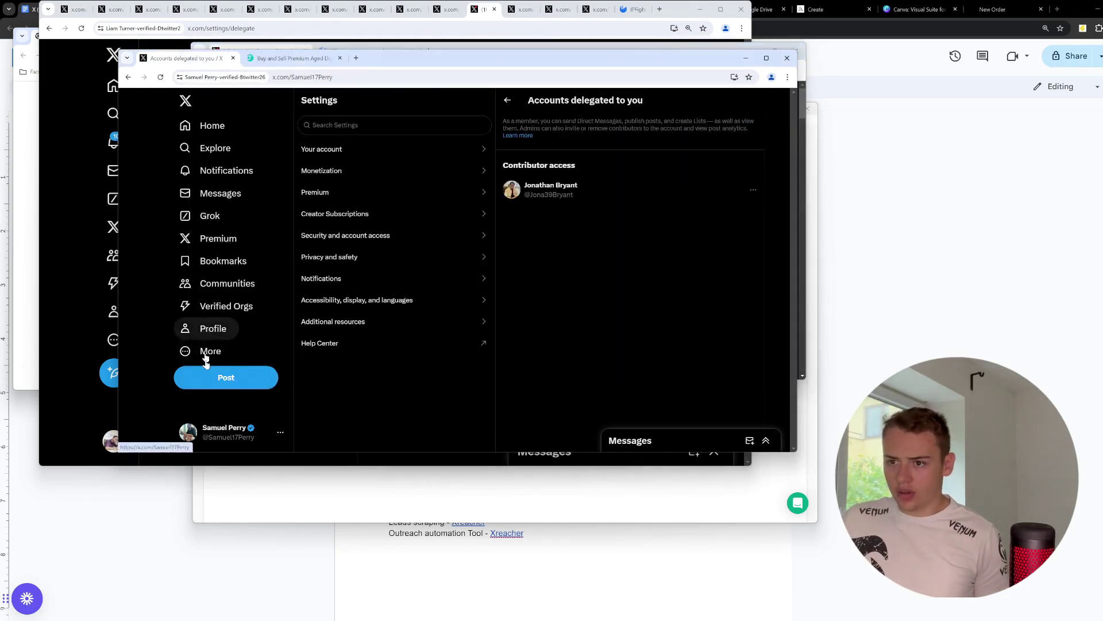
left_click(205, 326)
left_click(203, 427)
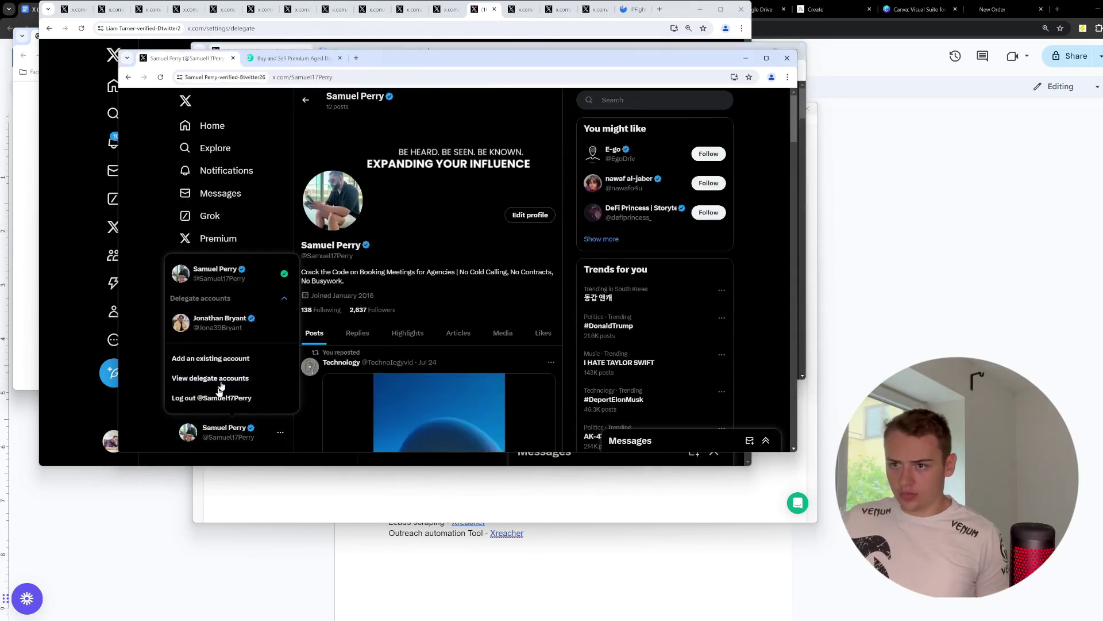
left_click(232, 320)
right_click(233, 320)
left_click(435, 319)
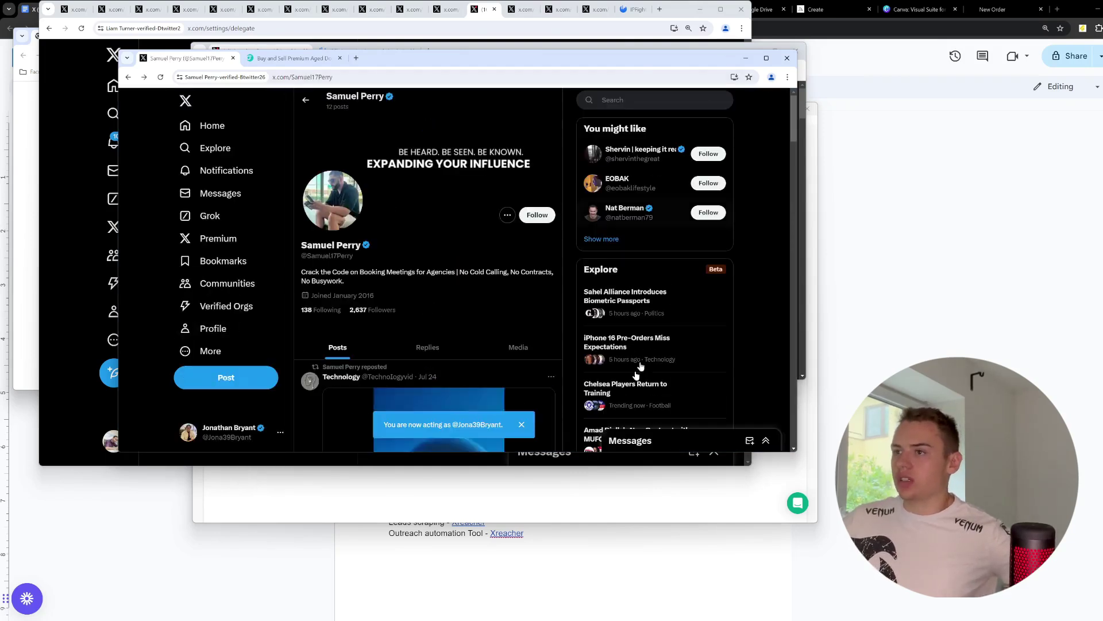
mouse_move(557, 620)
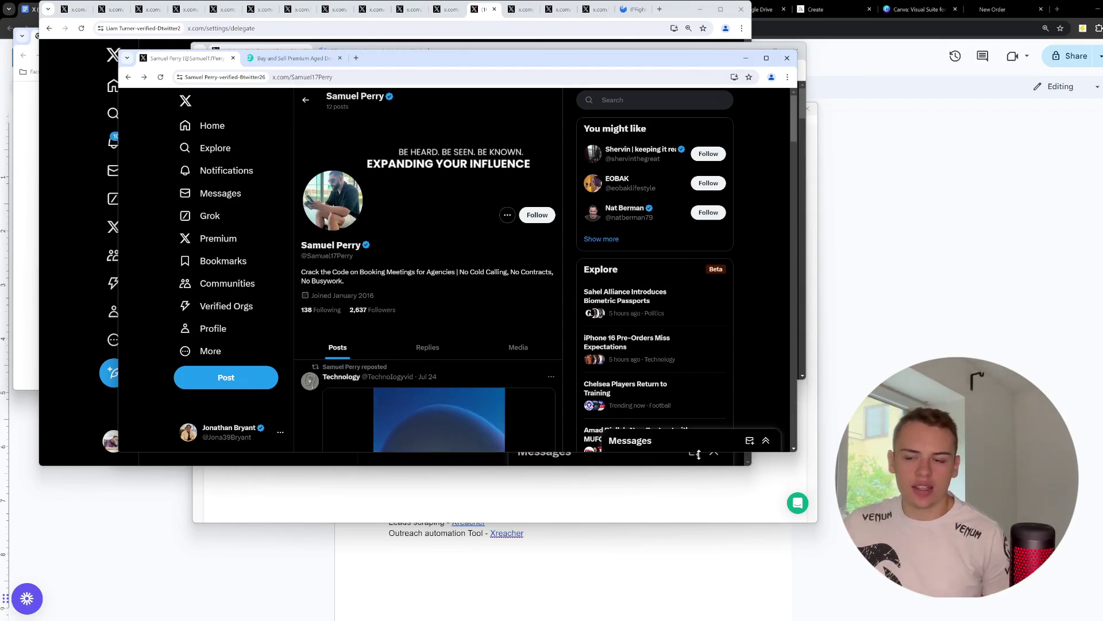
Return to the outreach guide and highlight '(optional)' at the end of Step 9.
left_click(532, 617)
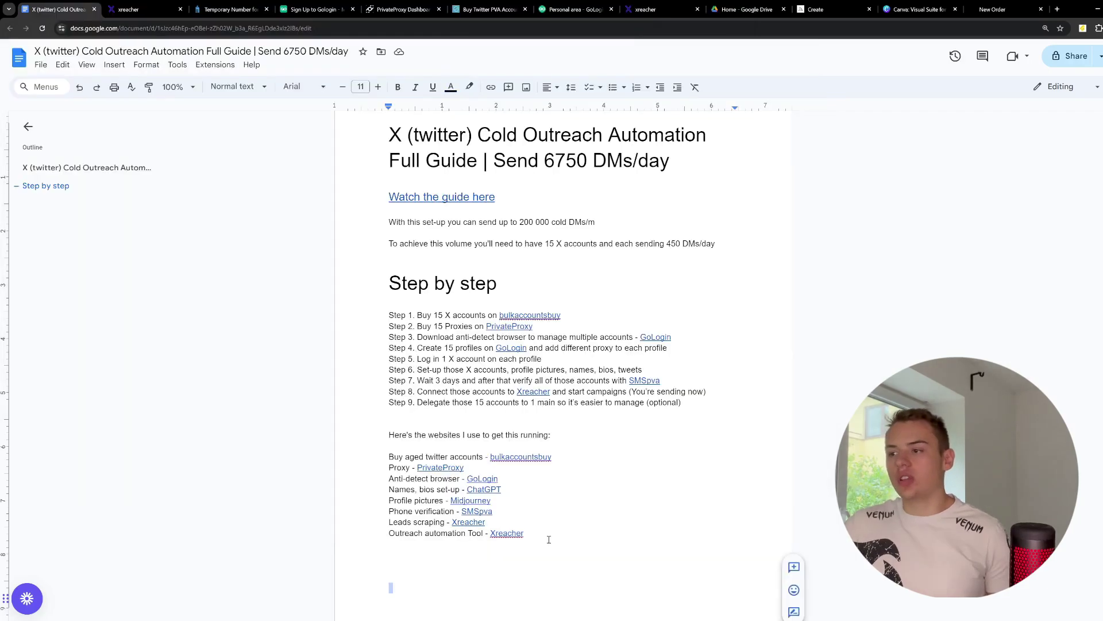
left_click_drag(682, 403, 647, 403)
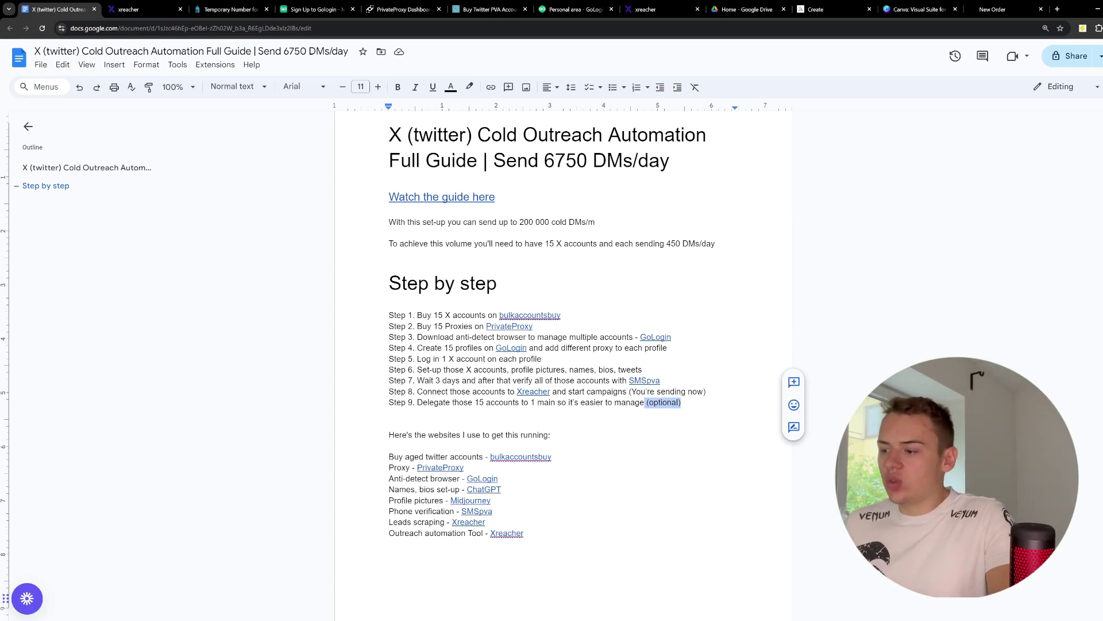
key("alt+Tab")
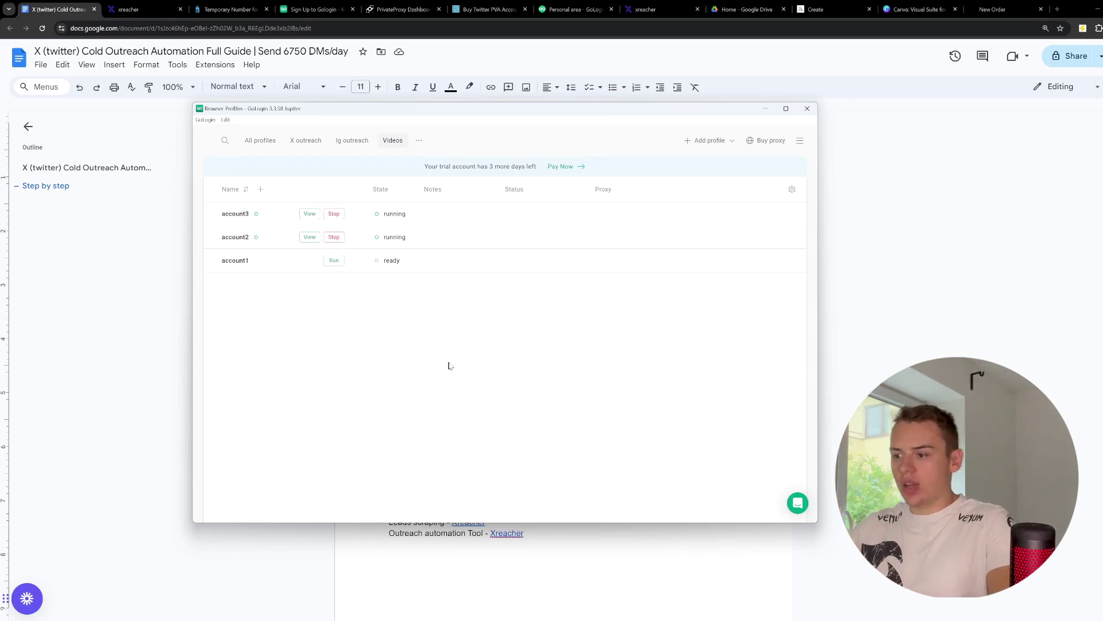
left_click(508, 564)
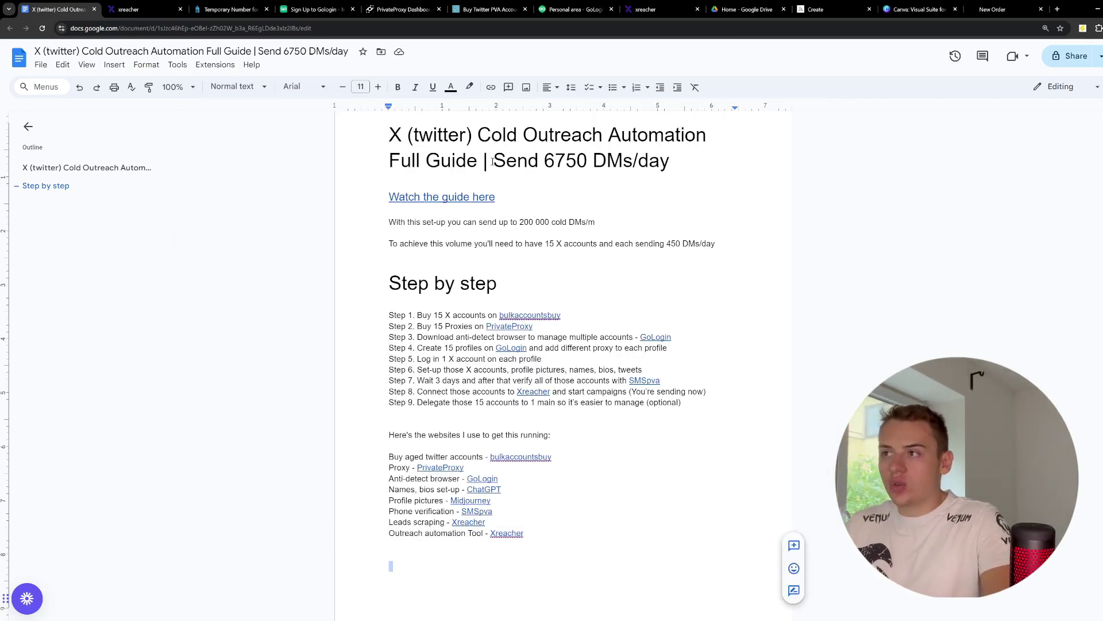
Highlight the 6750 daily DM figure in the title and '200 000 cold' in the first line.
left_click_drag(493, 161, 588, 162)
left_click(566, 162)
left_click(588, 162)
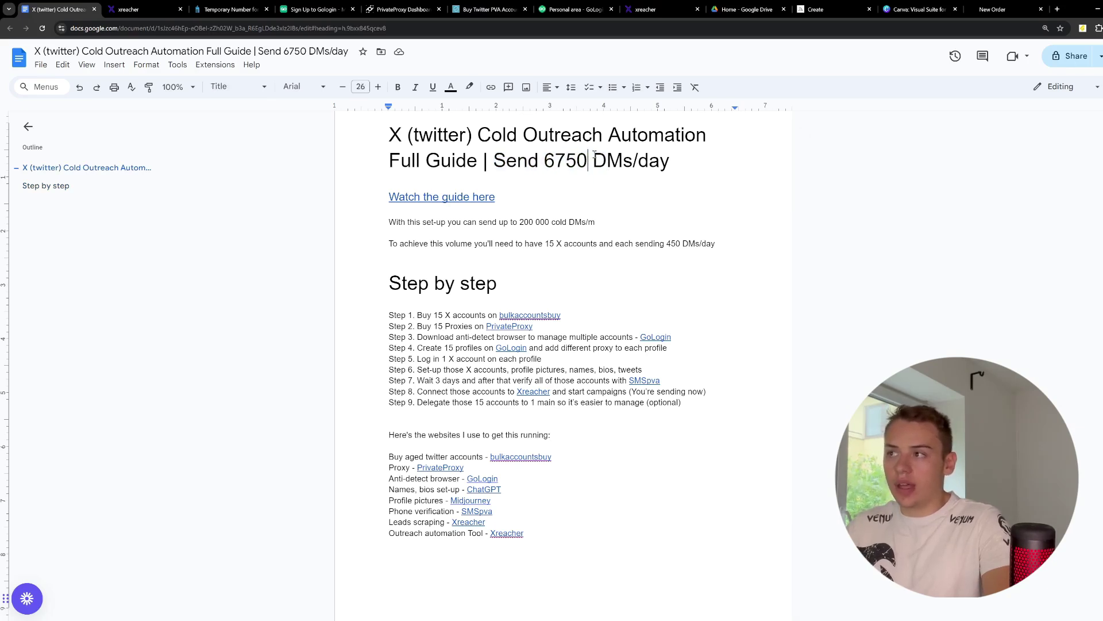
left_click_drag(520, 222, 567, 222)
left_click(566, 221)
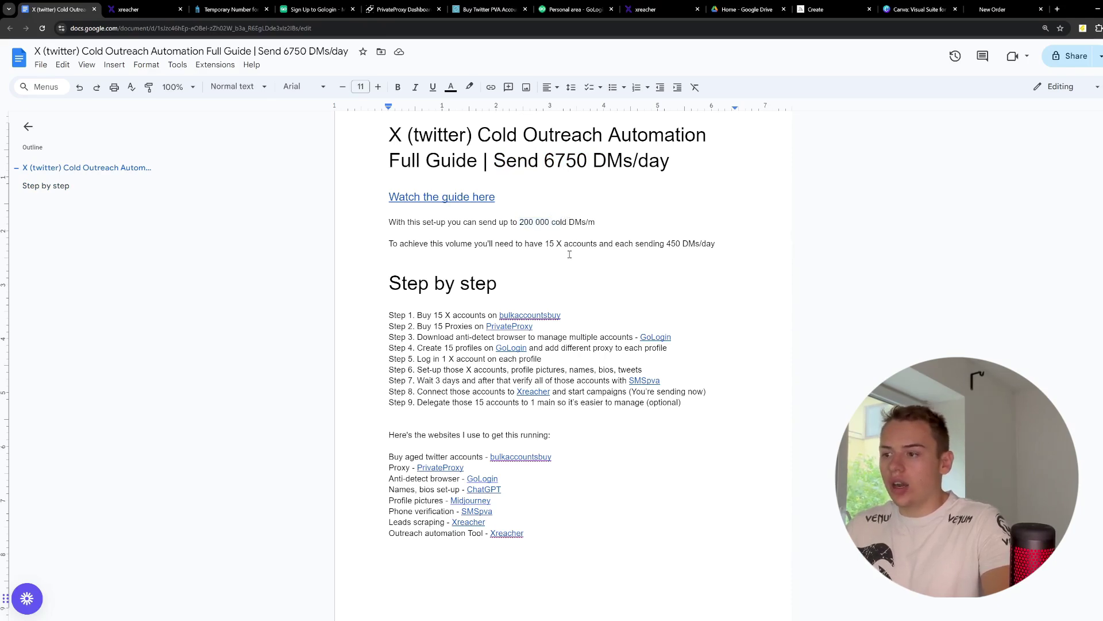
Scroll through the guide, pointing out the Step by step heading and the Step 6 line.
scroll(549, 259, "up", 1)
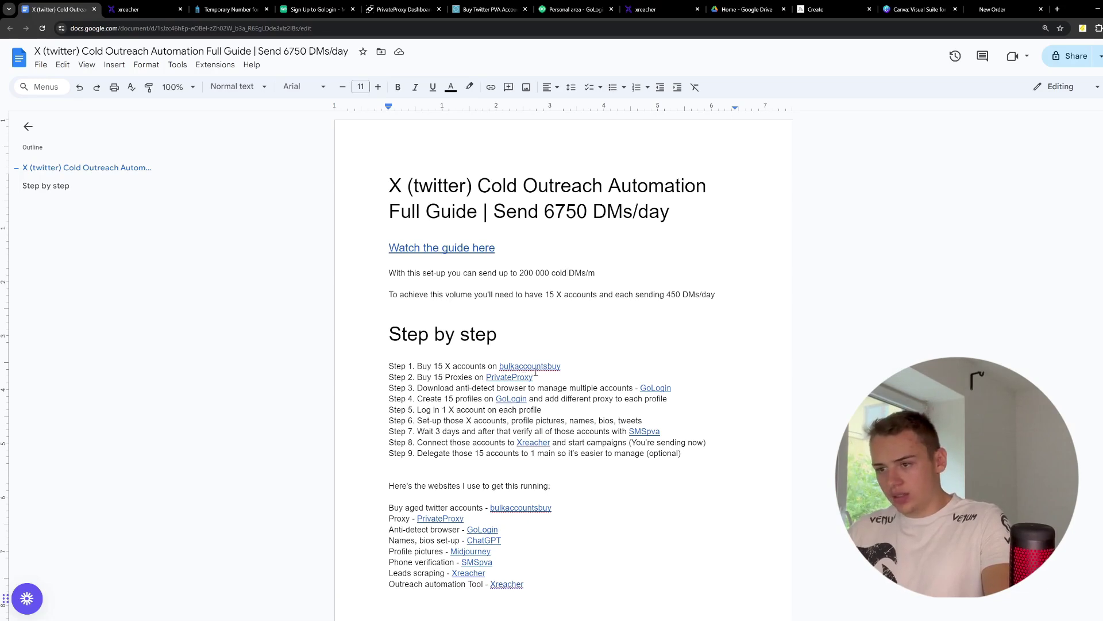
scroll(530, 358, "down", 4)
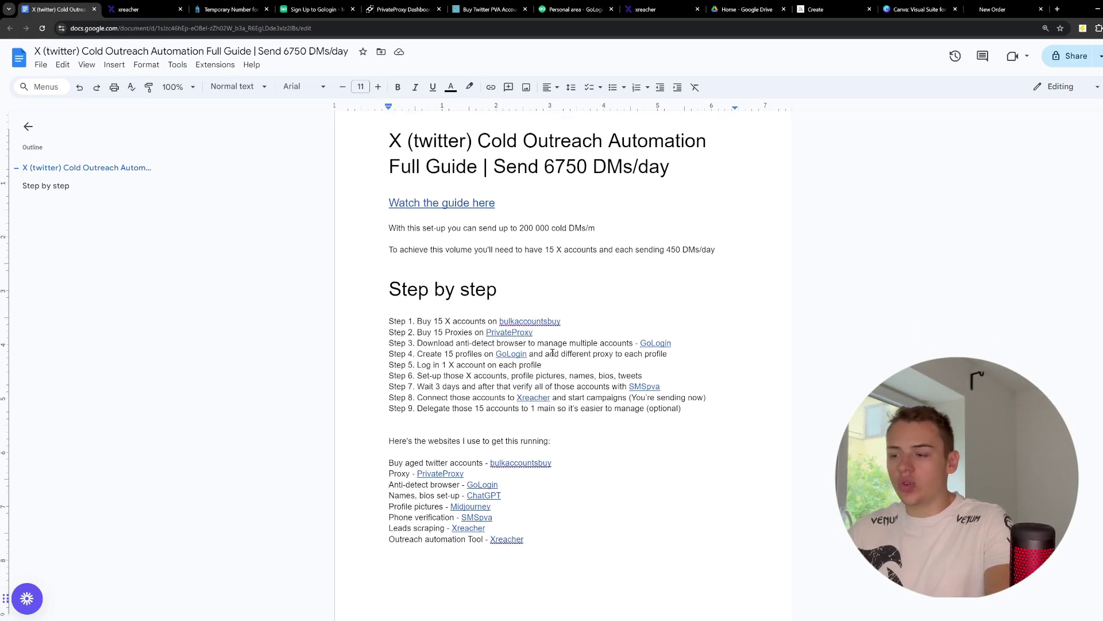
left_click(468, 579)
left_click(389, 421)
scroll(554, 425, "up", 2)
scroll(554, 425, "up", 1)
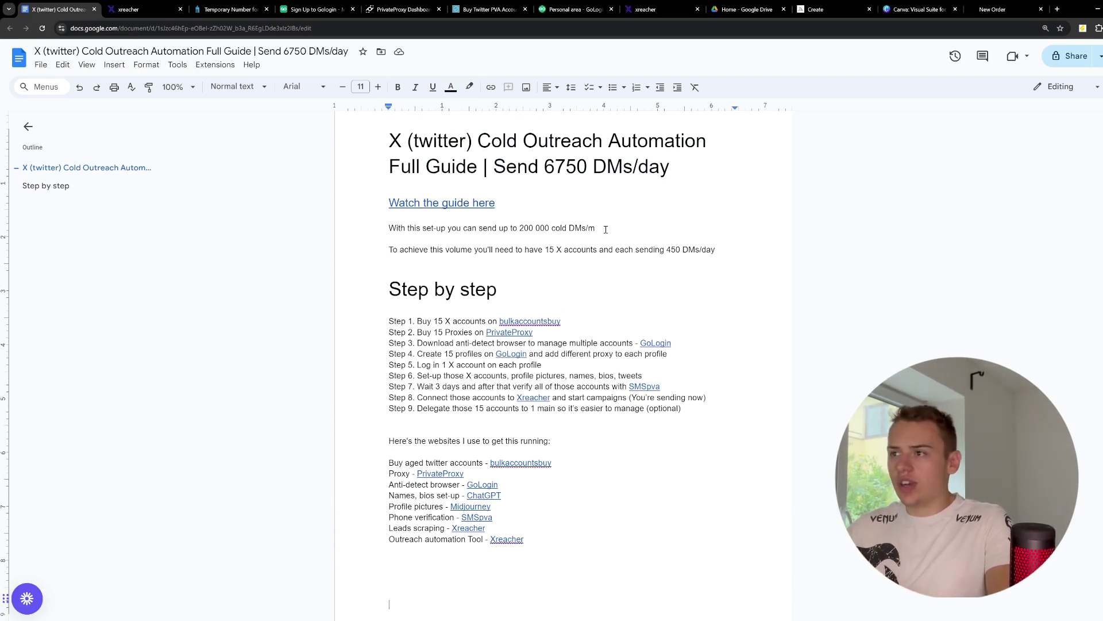
left_click(542, 315)
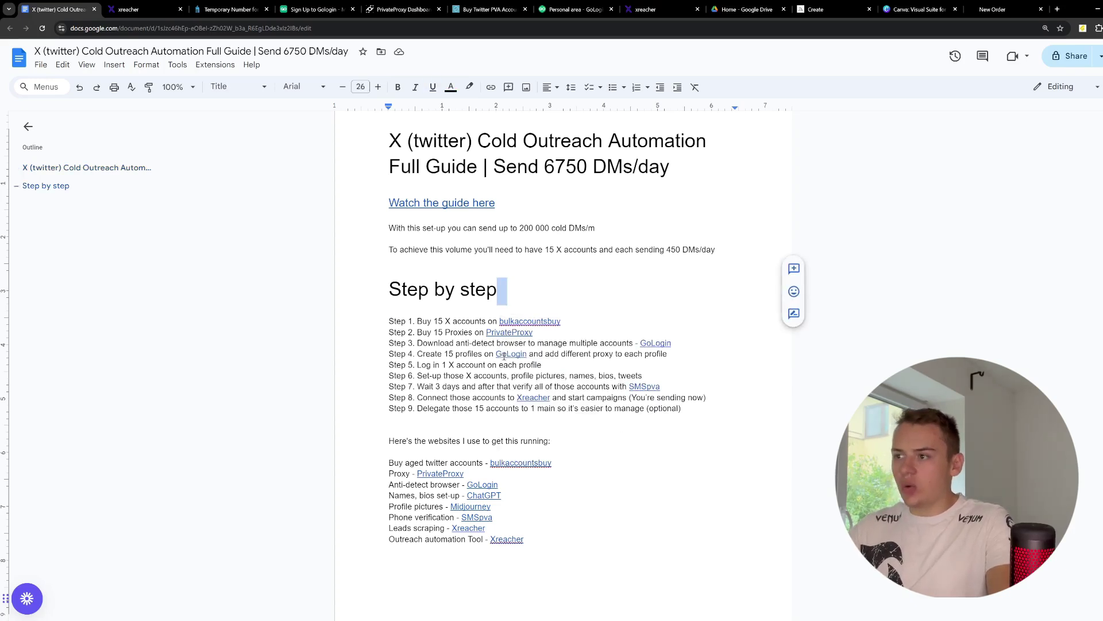
left_click(466, 375)
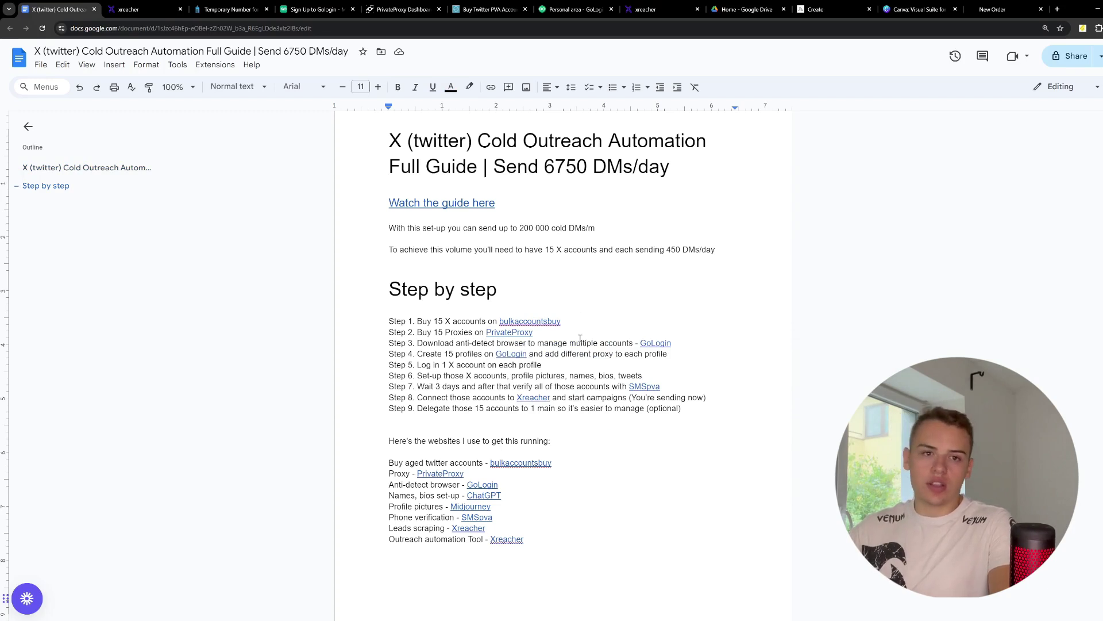